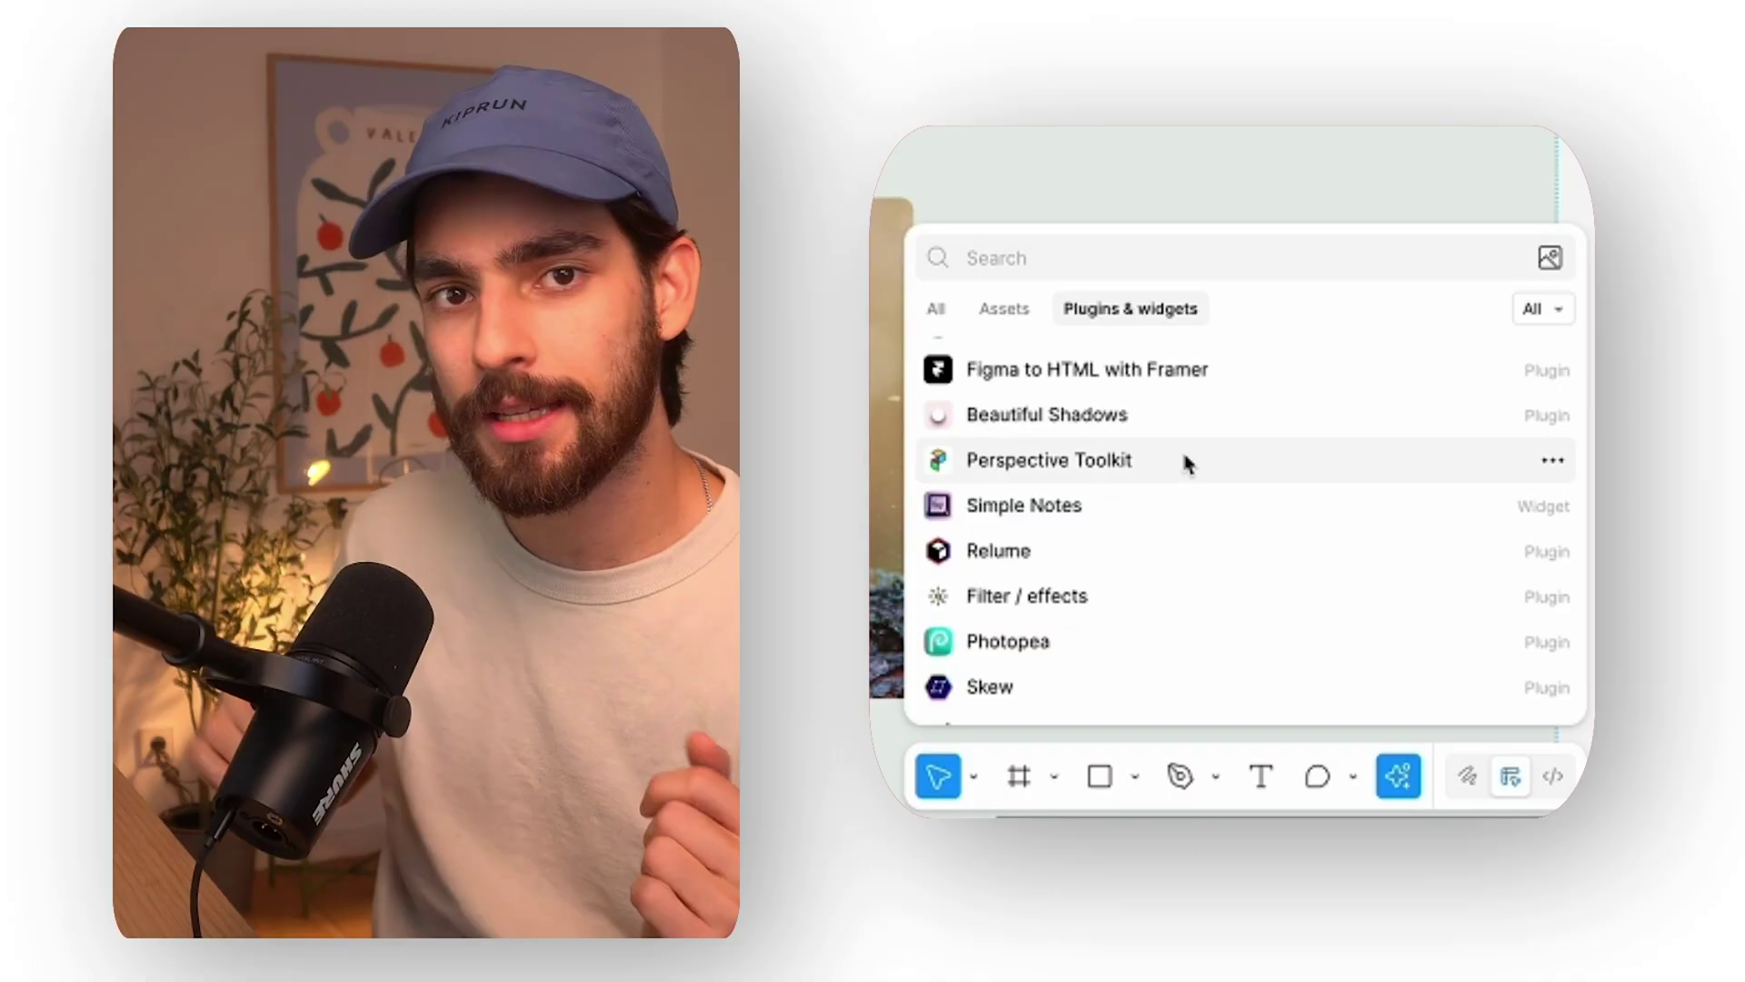
scroll(1178, 446, down, 1)
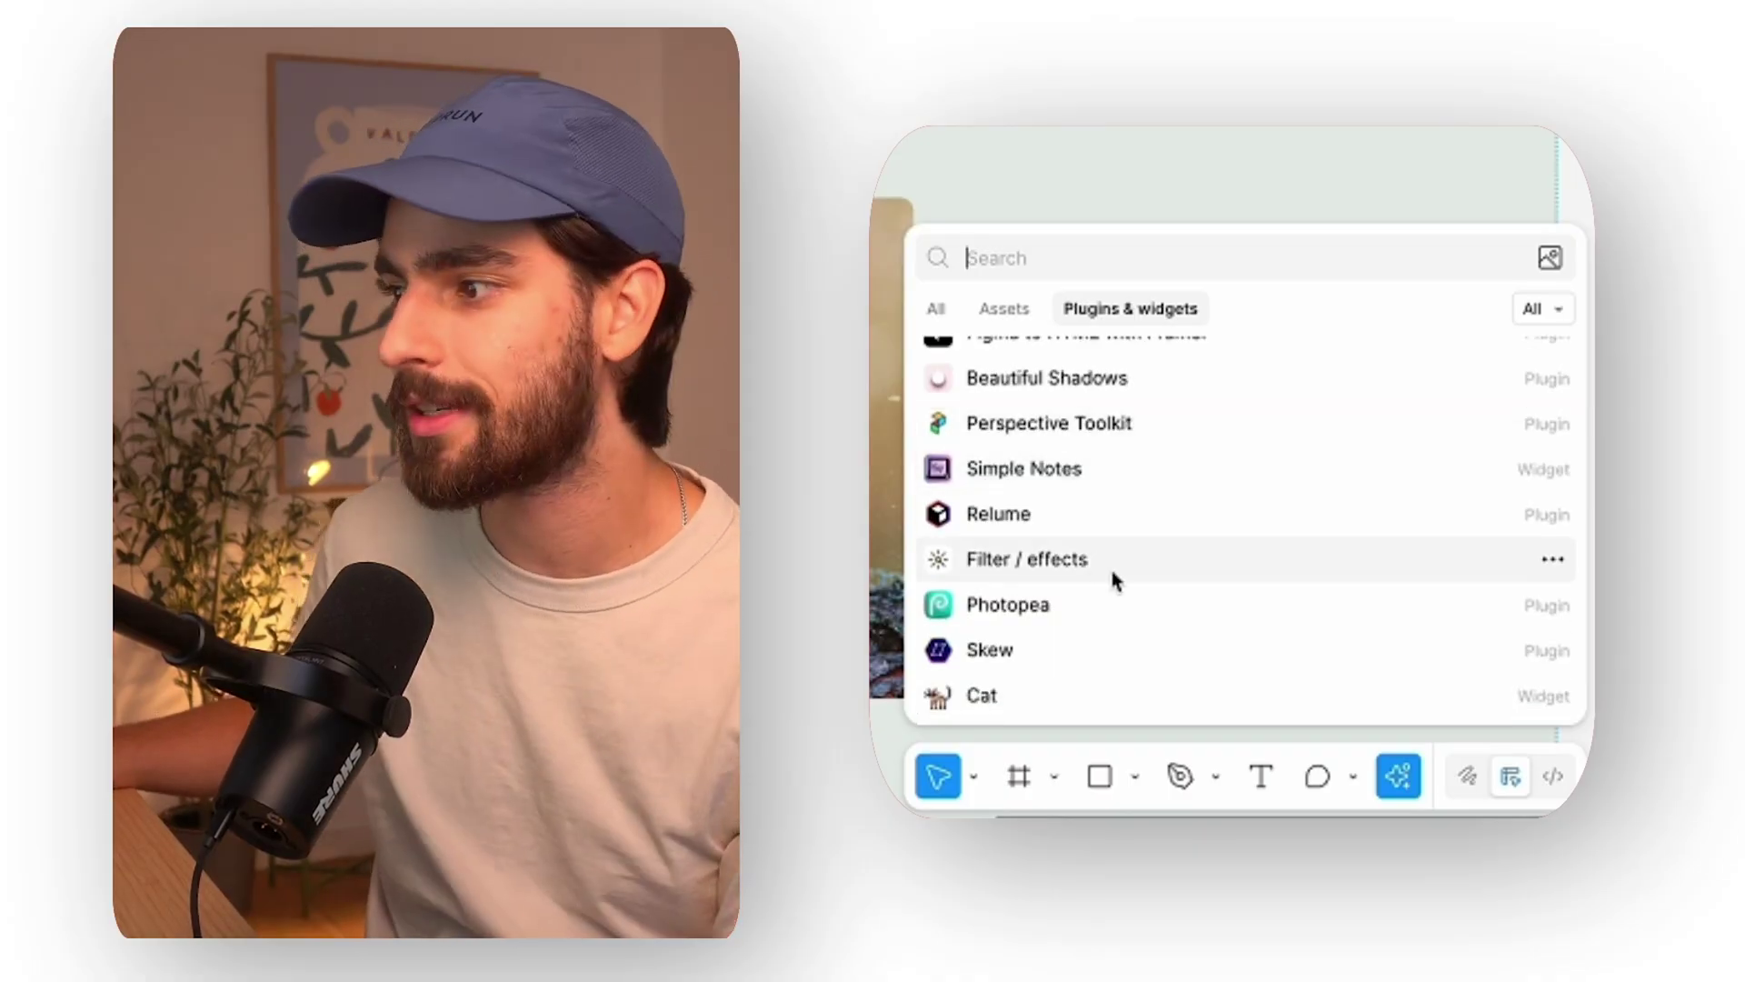
scroll(1116, 581, up, 1)
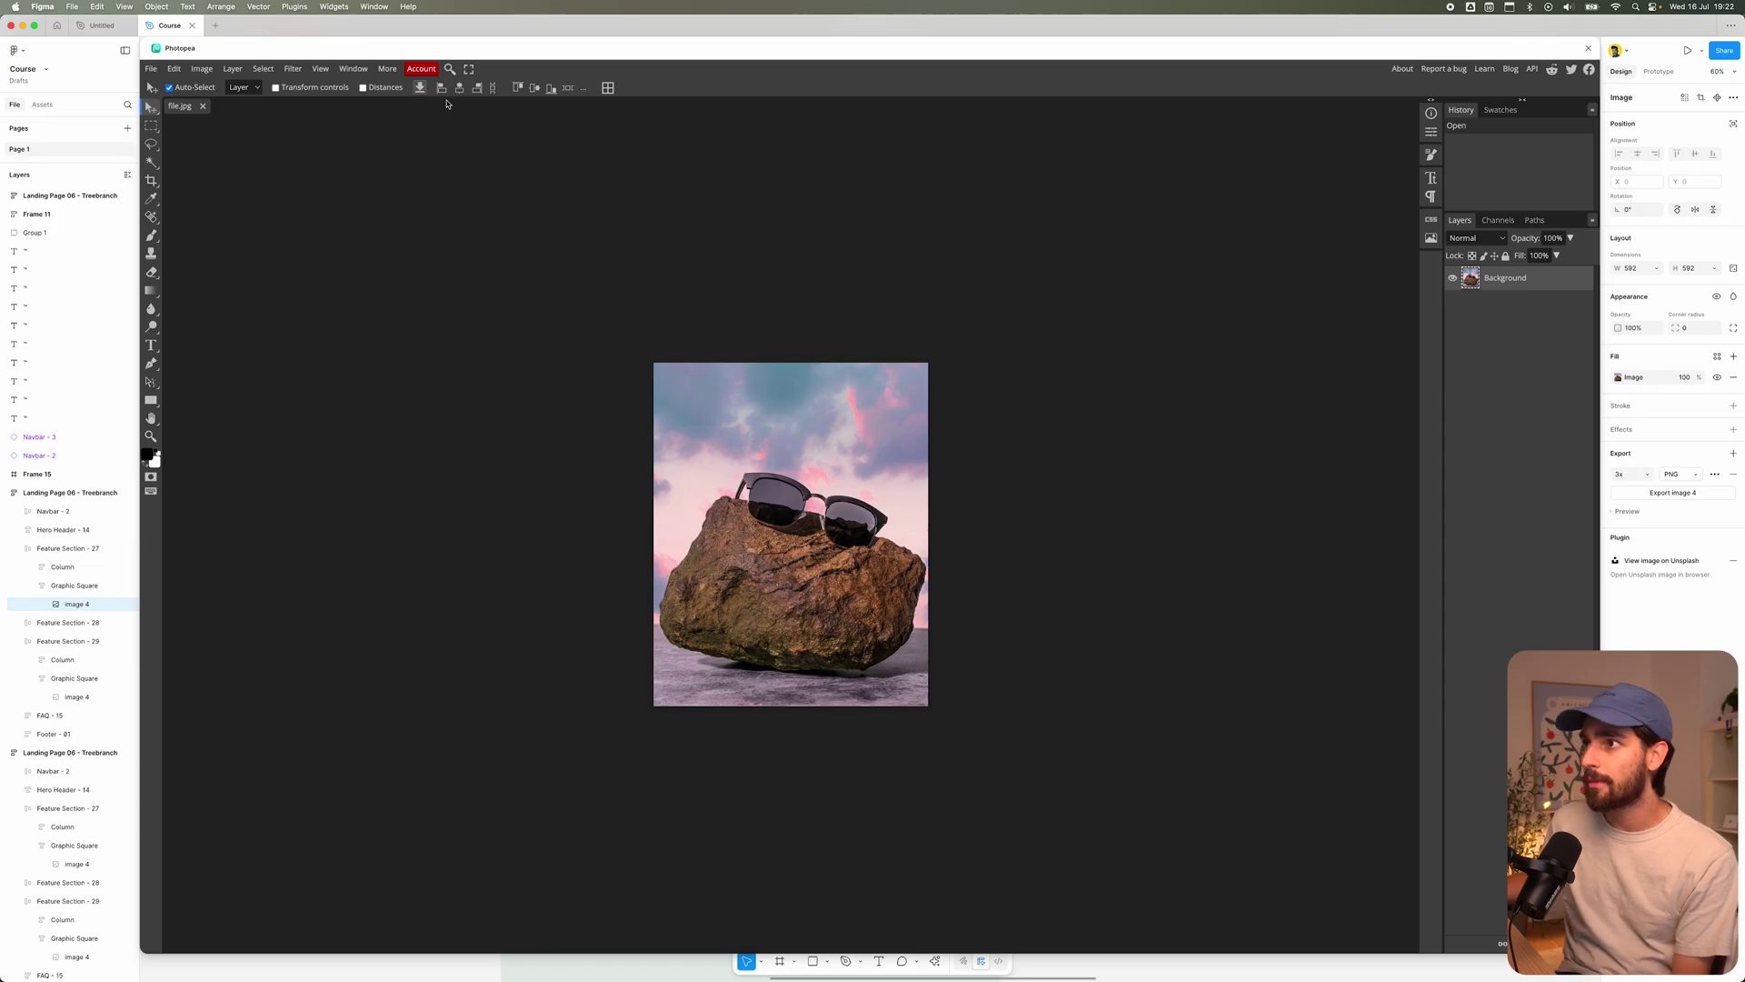
drag(530, 57, 477, 131)
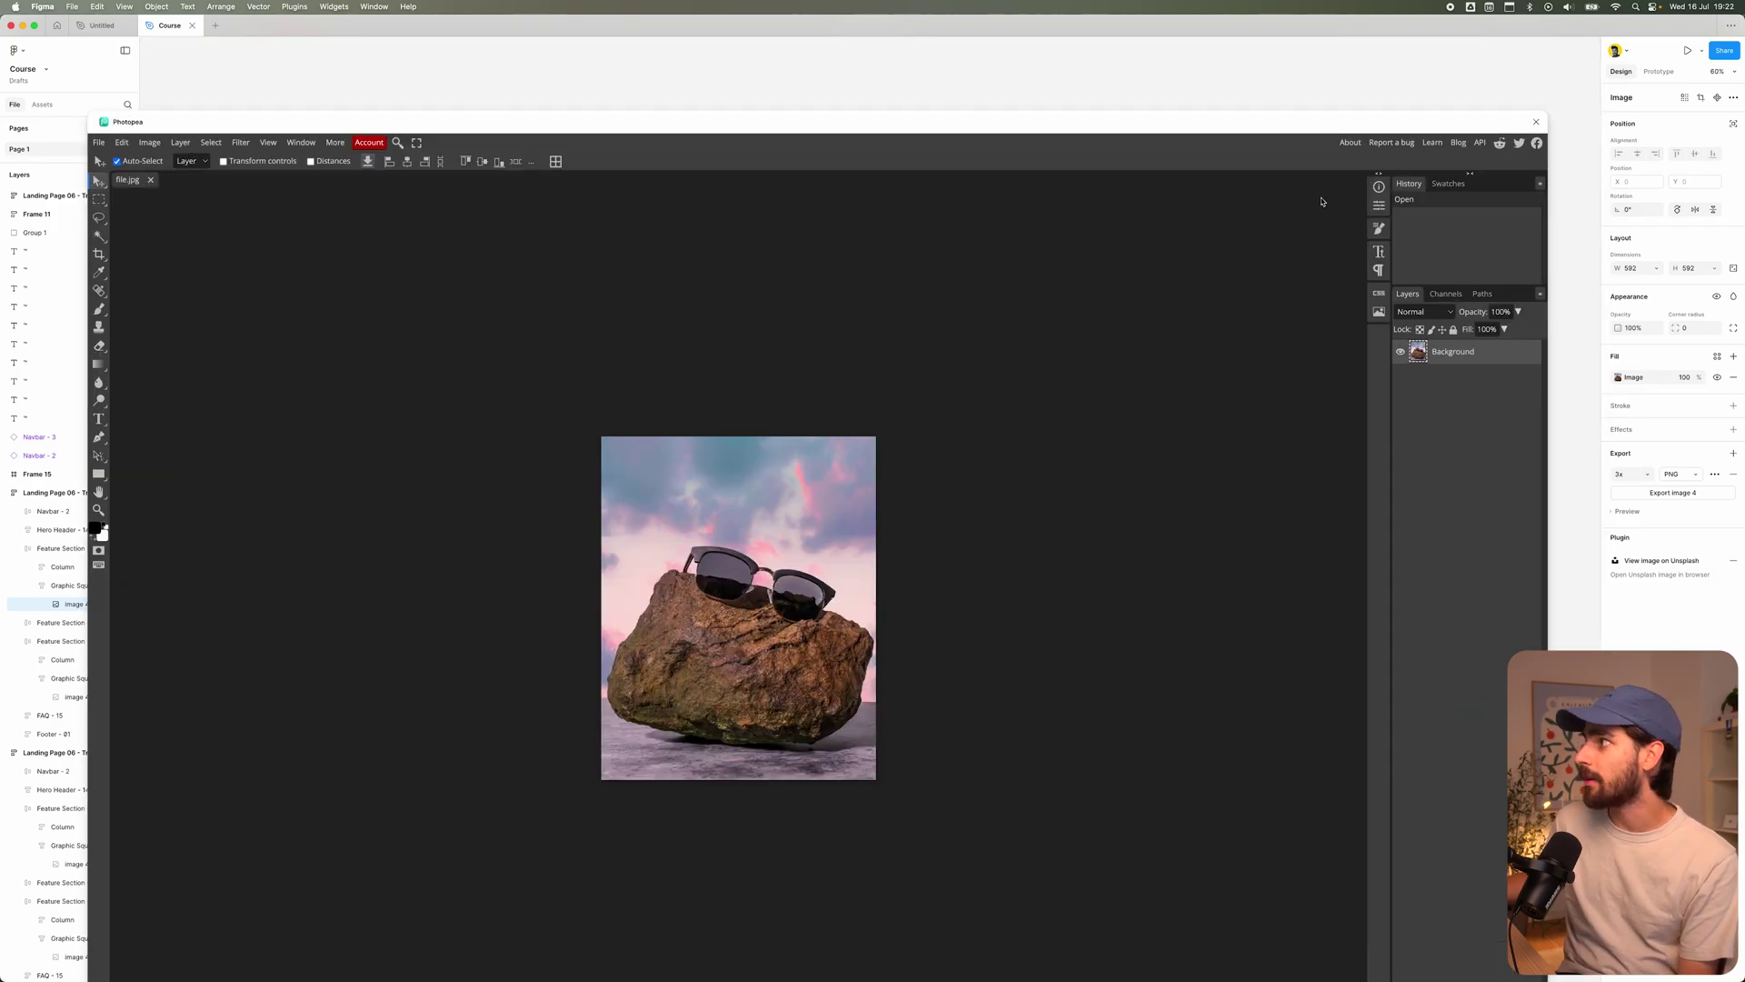
drag(1291, 110, 1305, 44)
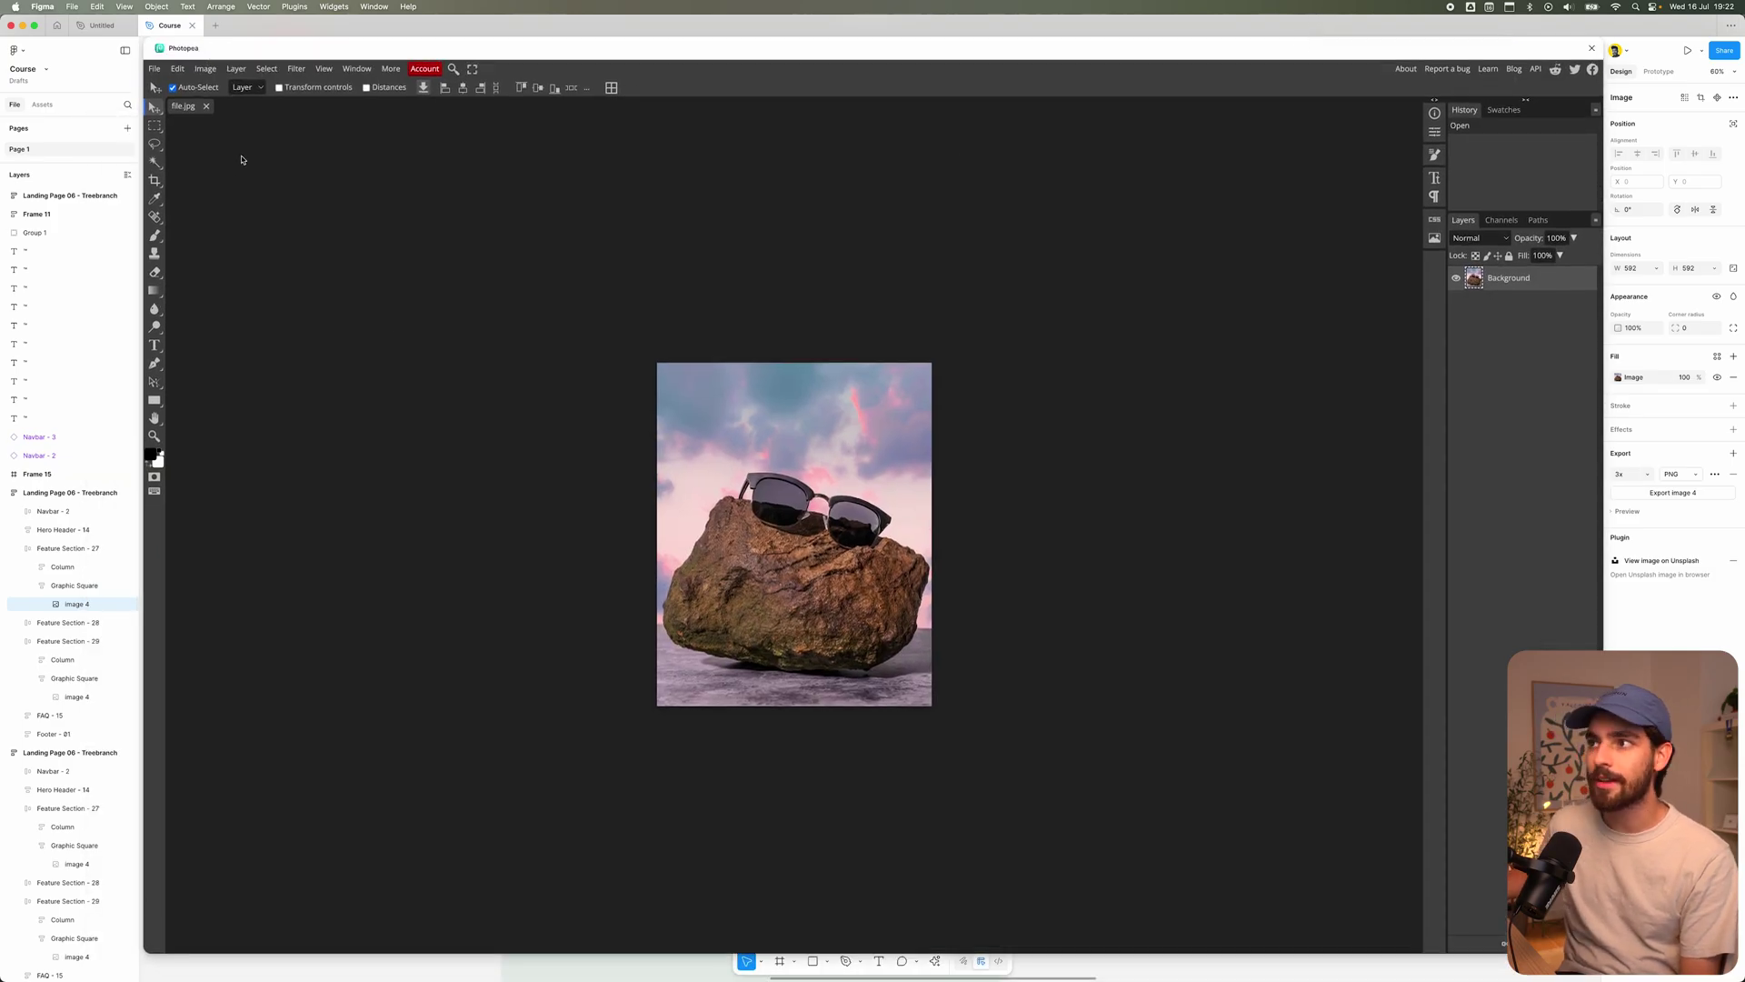
- Cut a rectangular hole about 370 px wide out of the sky above the sunglasses and clear the selection
click(155, 126)
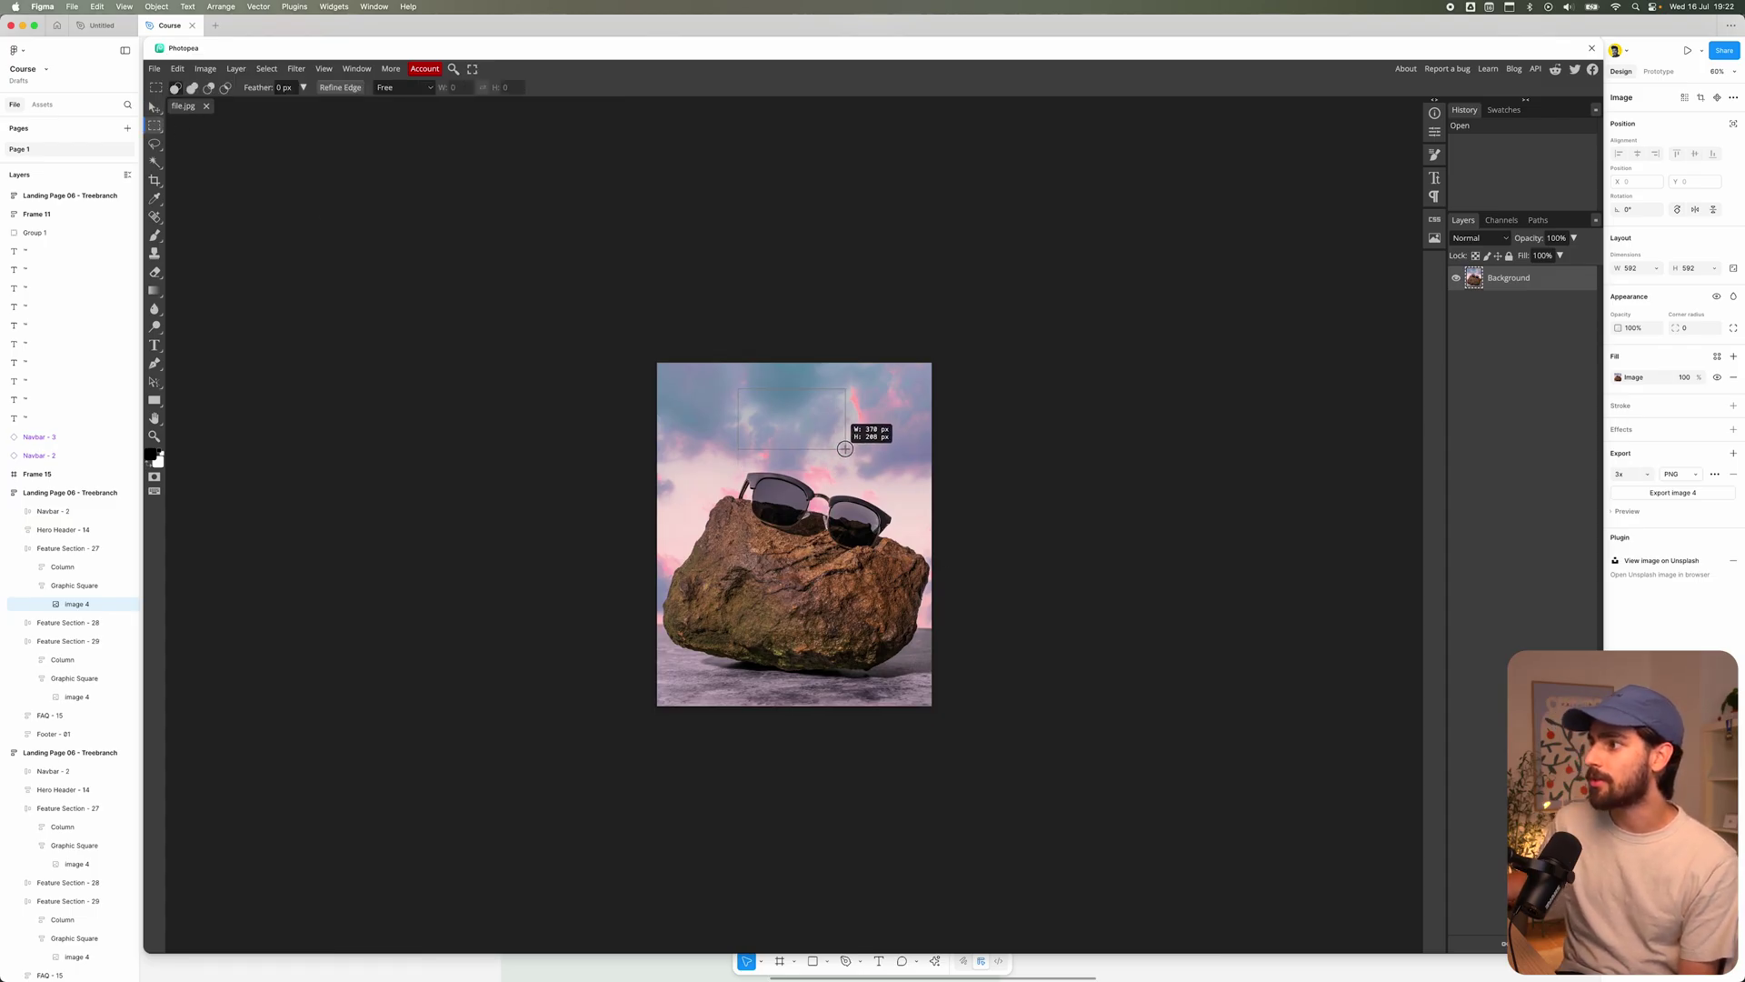
drag(845, 448, 846, 449)
key(Delete)
key(super+d)
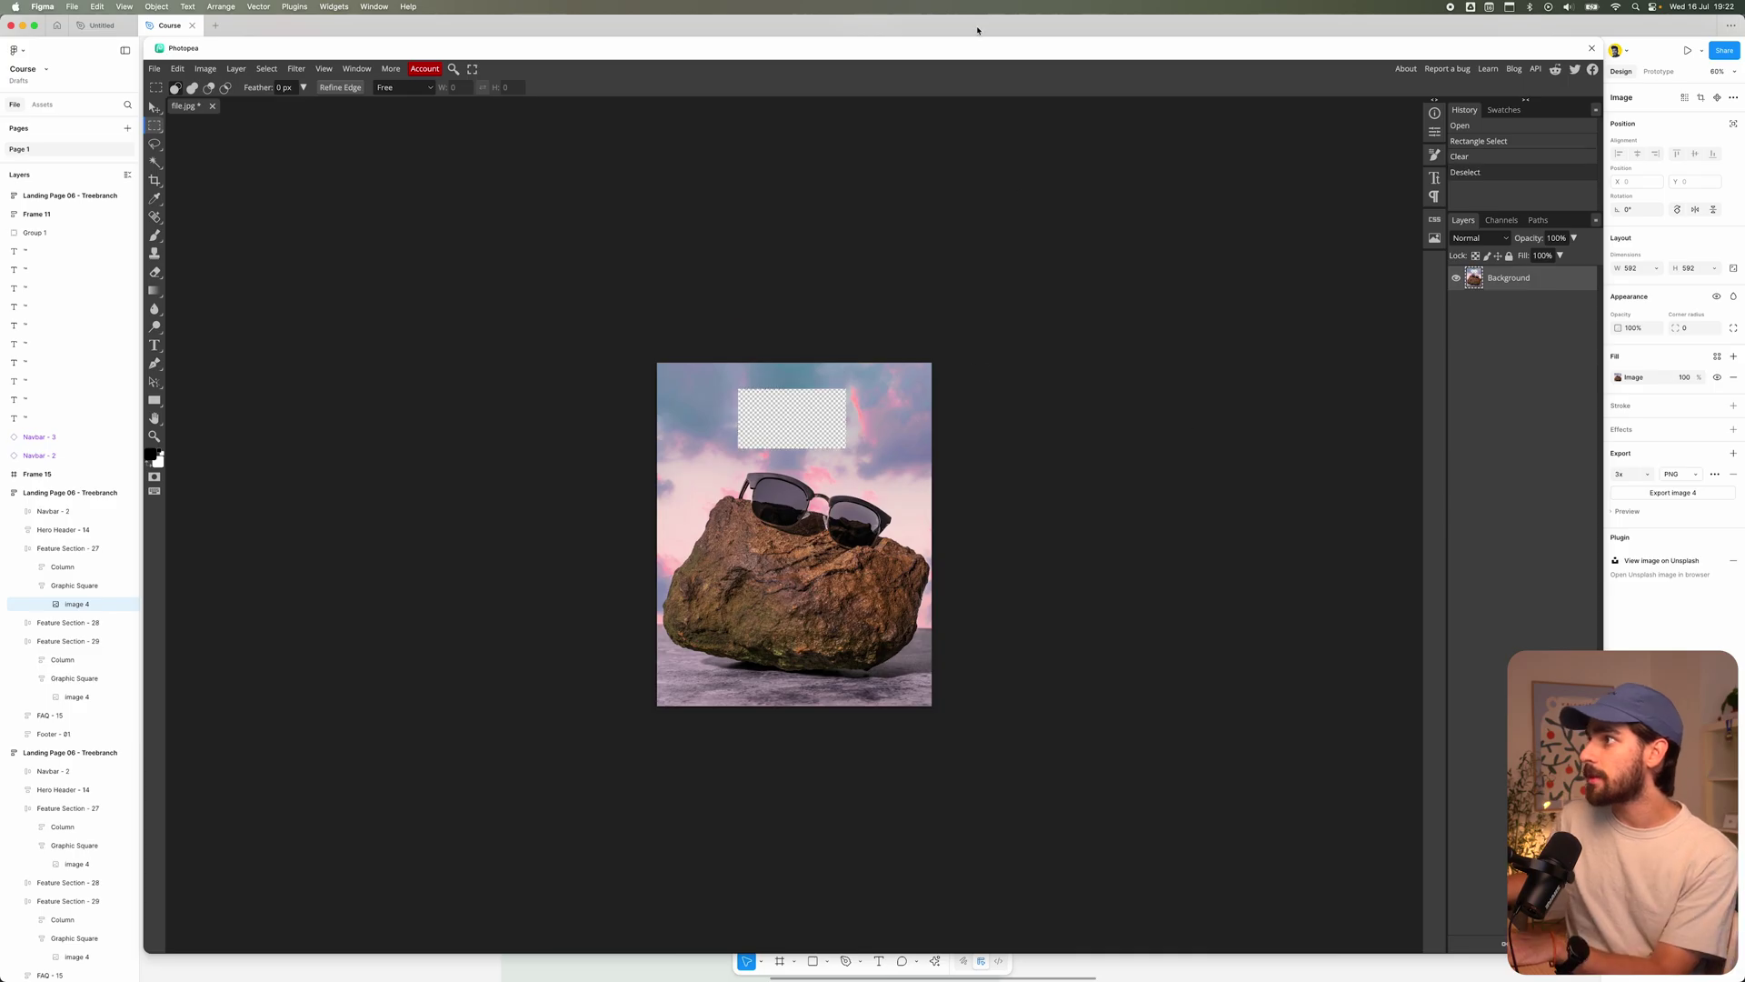
- Save the edited rock image back to the design, dismiss the support dialog and close the Photopea plugin
key(super+s)
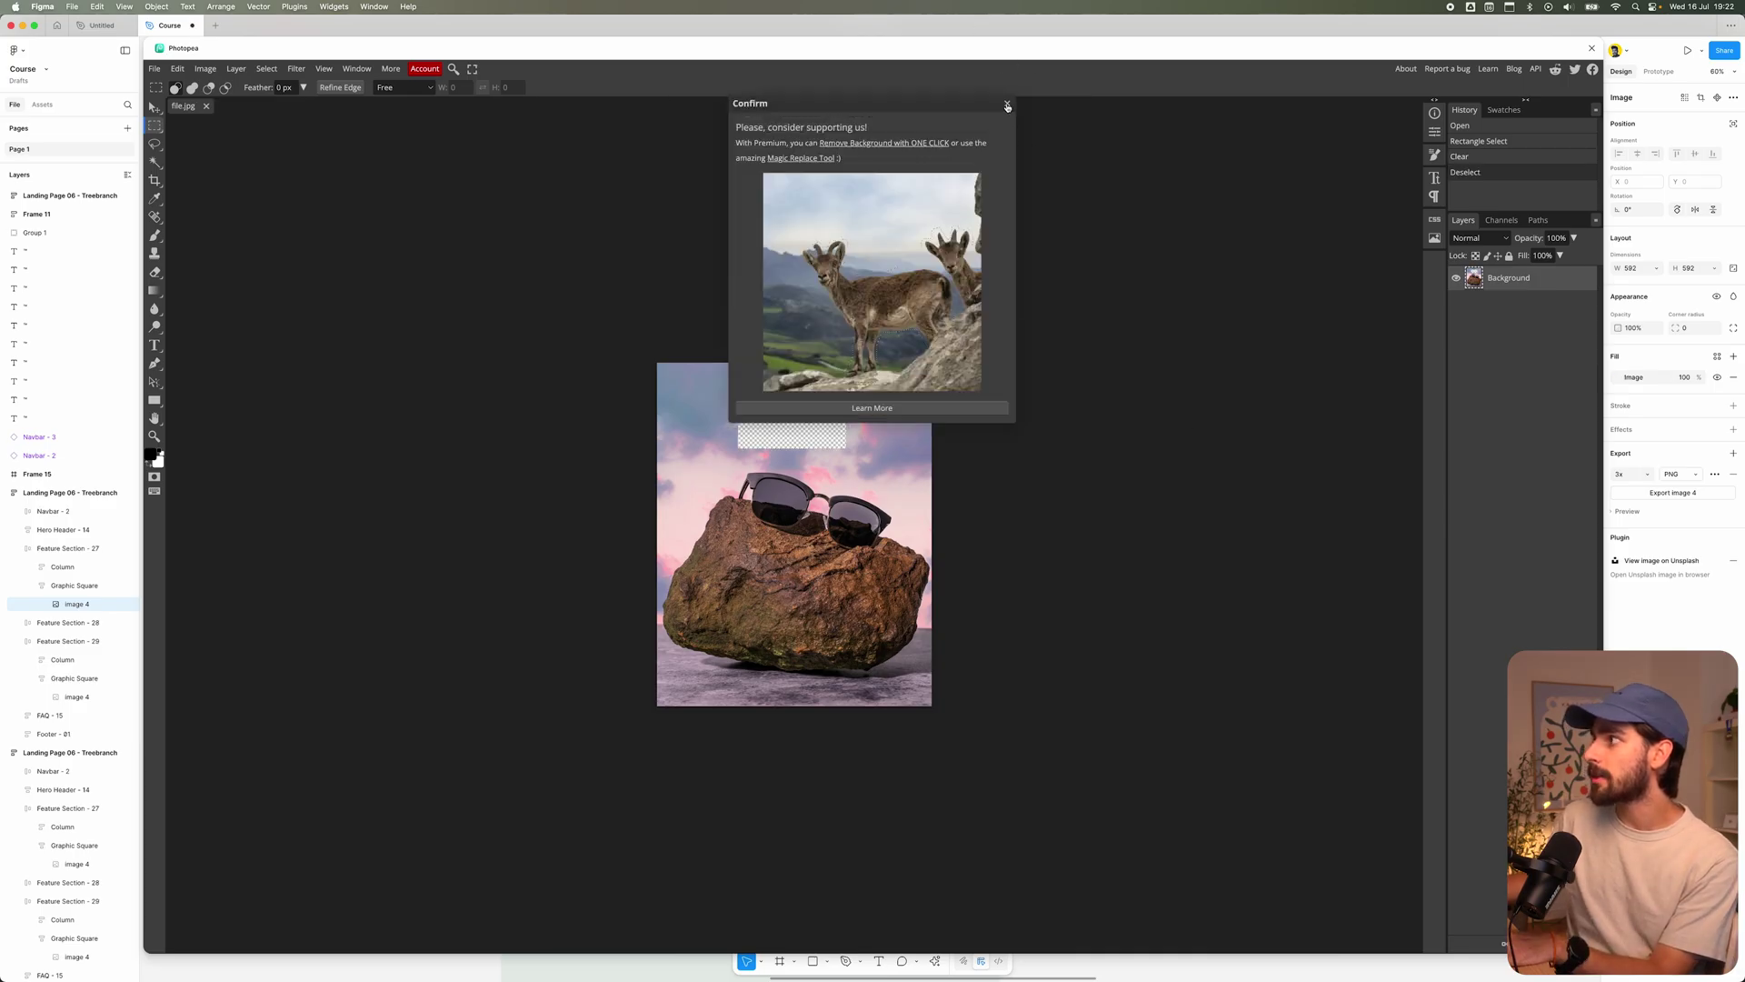
click(1007, 105)
click(1590, 49)
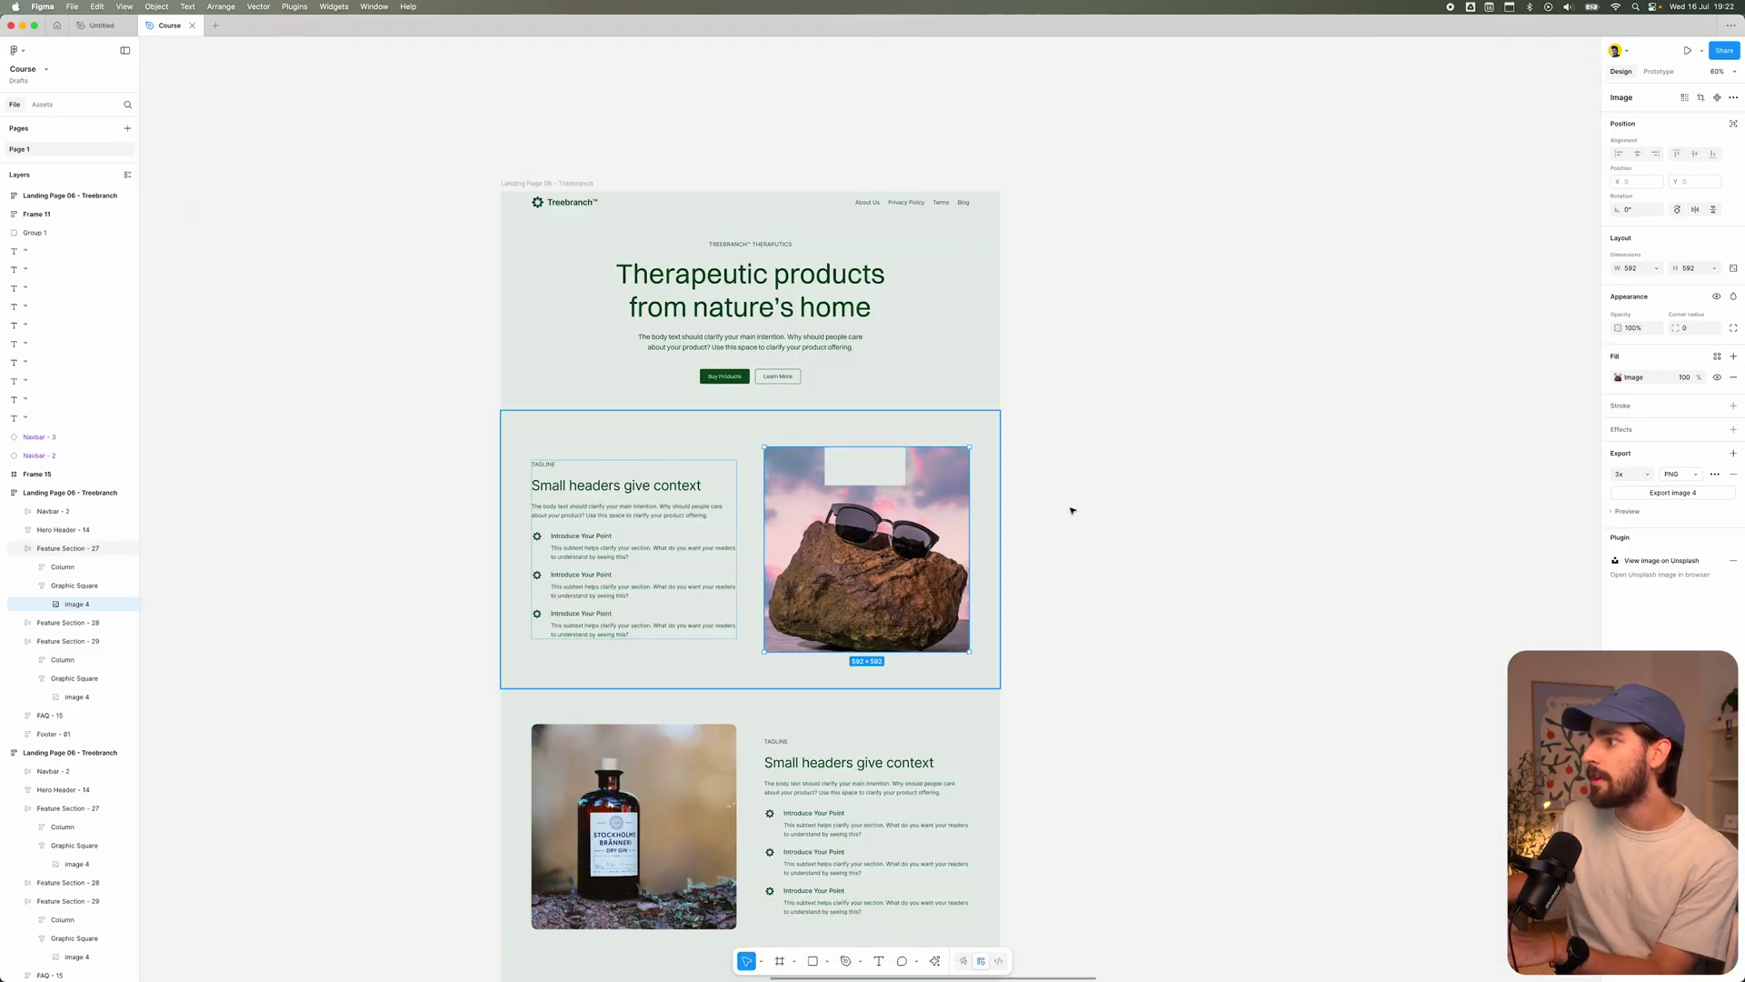
- Apply the Cartoon effect to the rock image with the Filter / effects plugin
scroll(893, 496, up, 5)
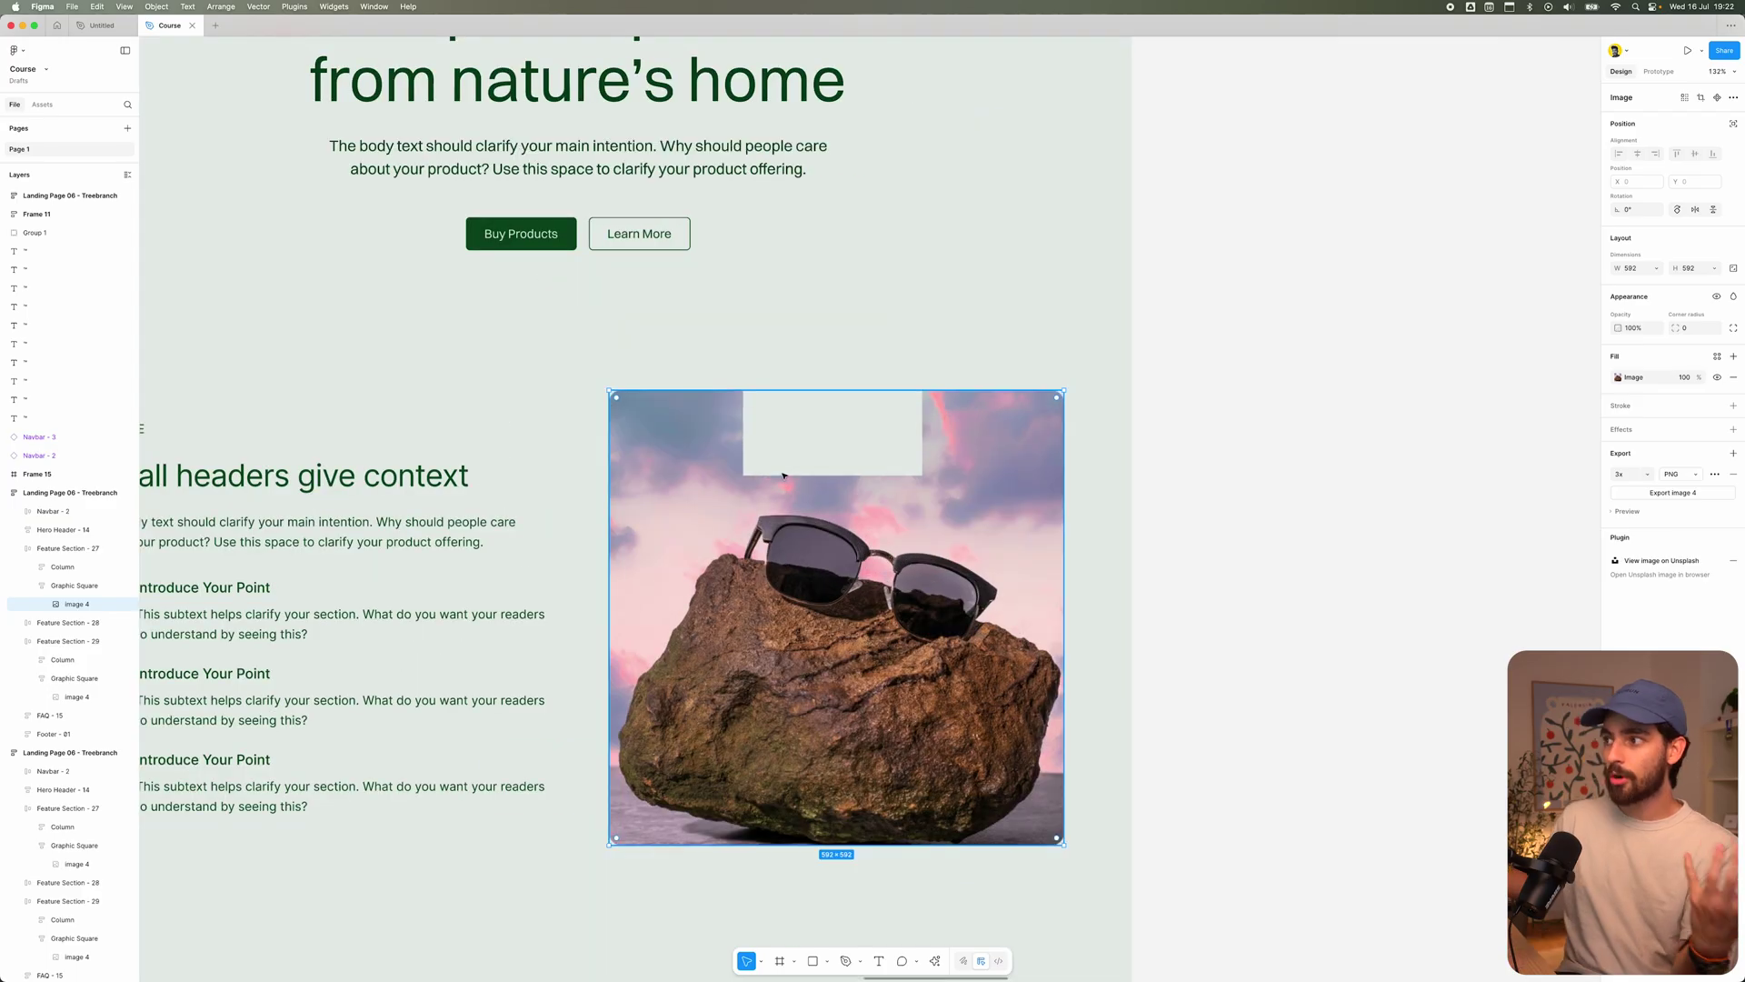
drag(817, 568, 798, 502)
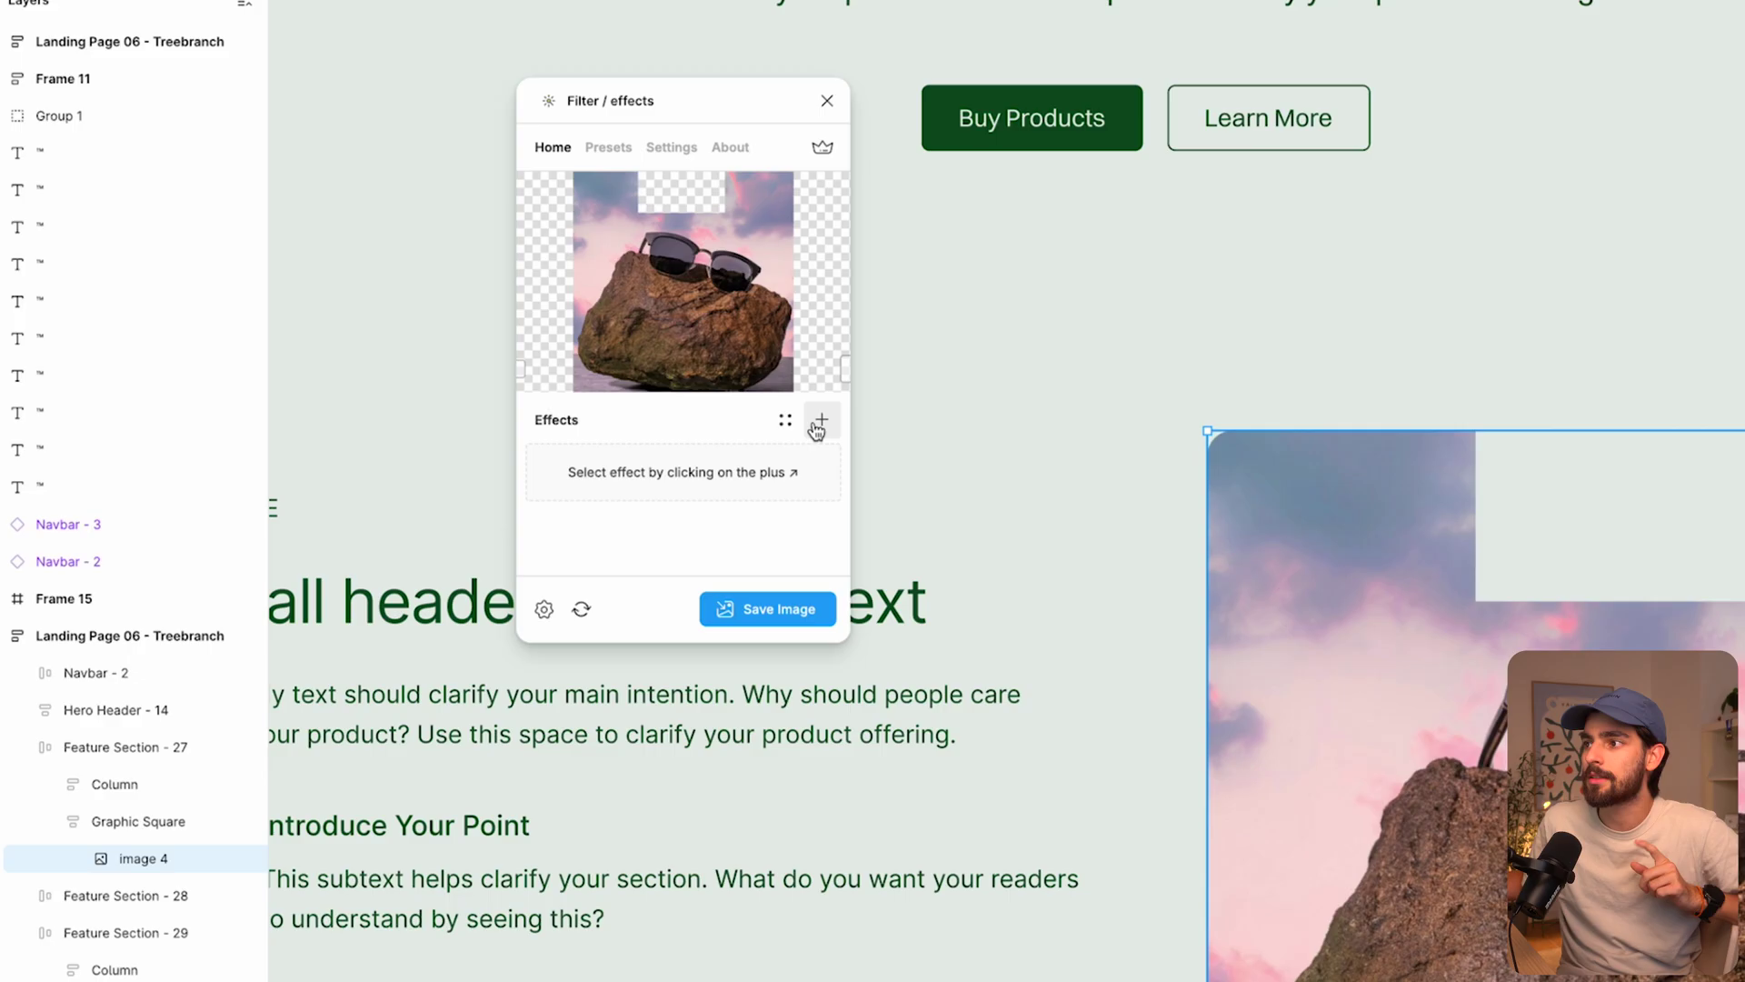
click(416, 385)
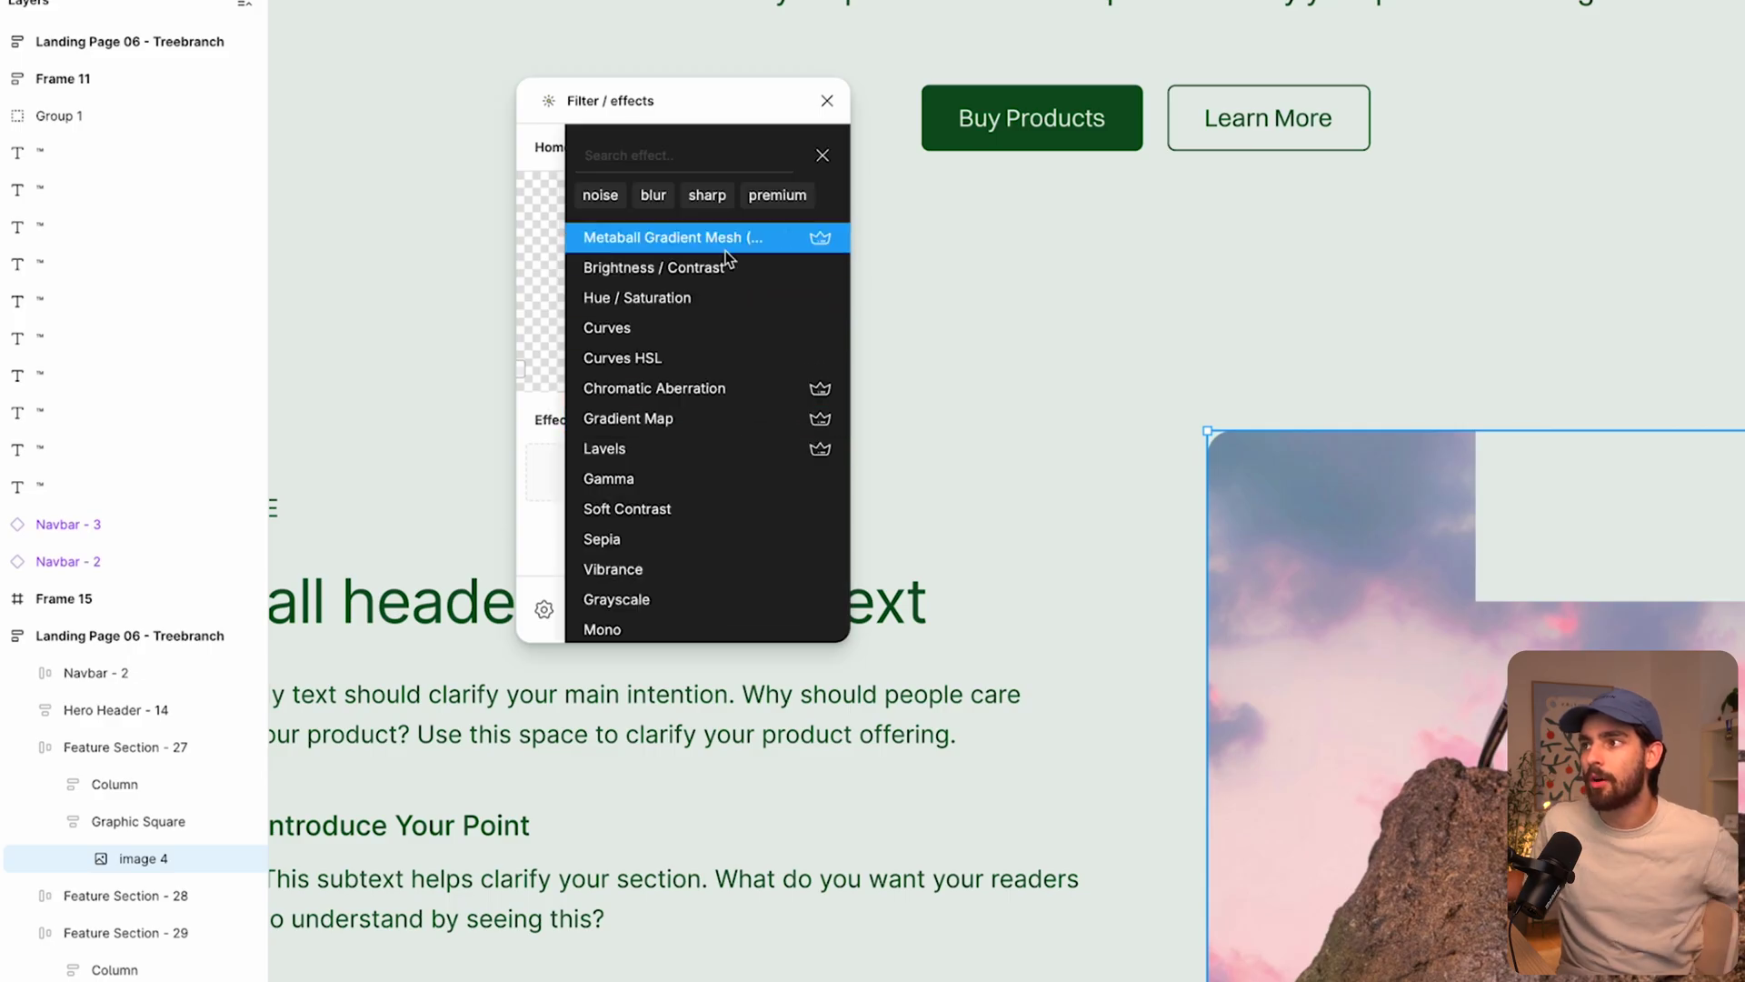
scroll(745, 338, down, 5)
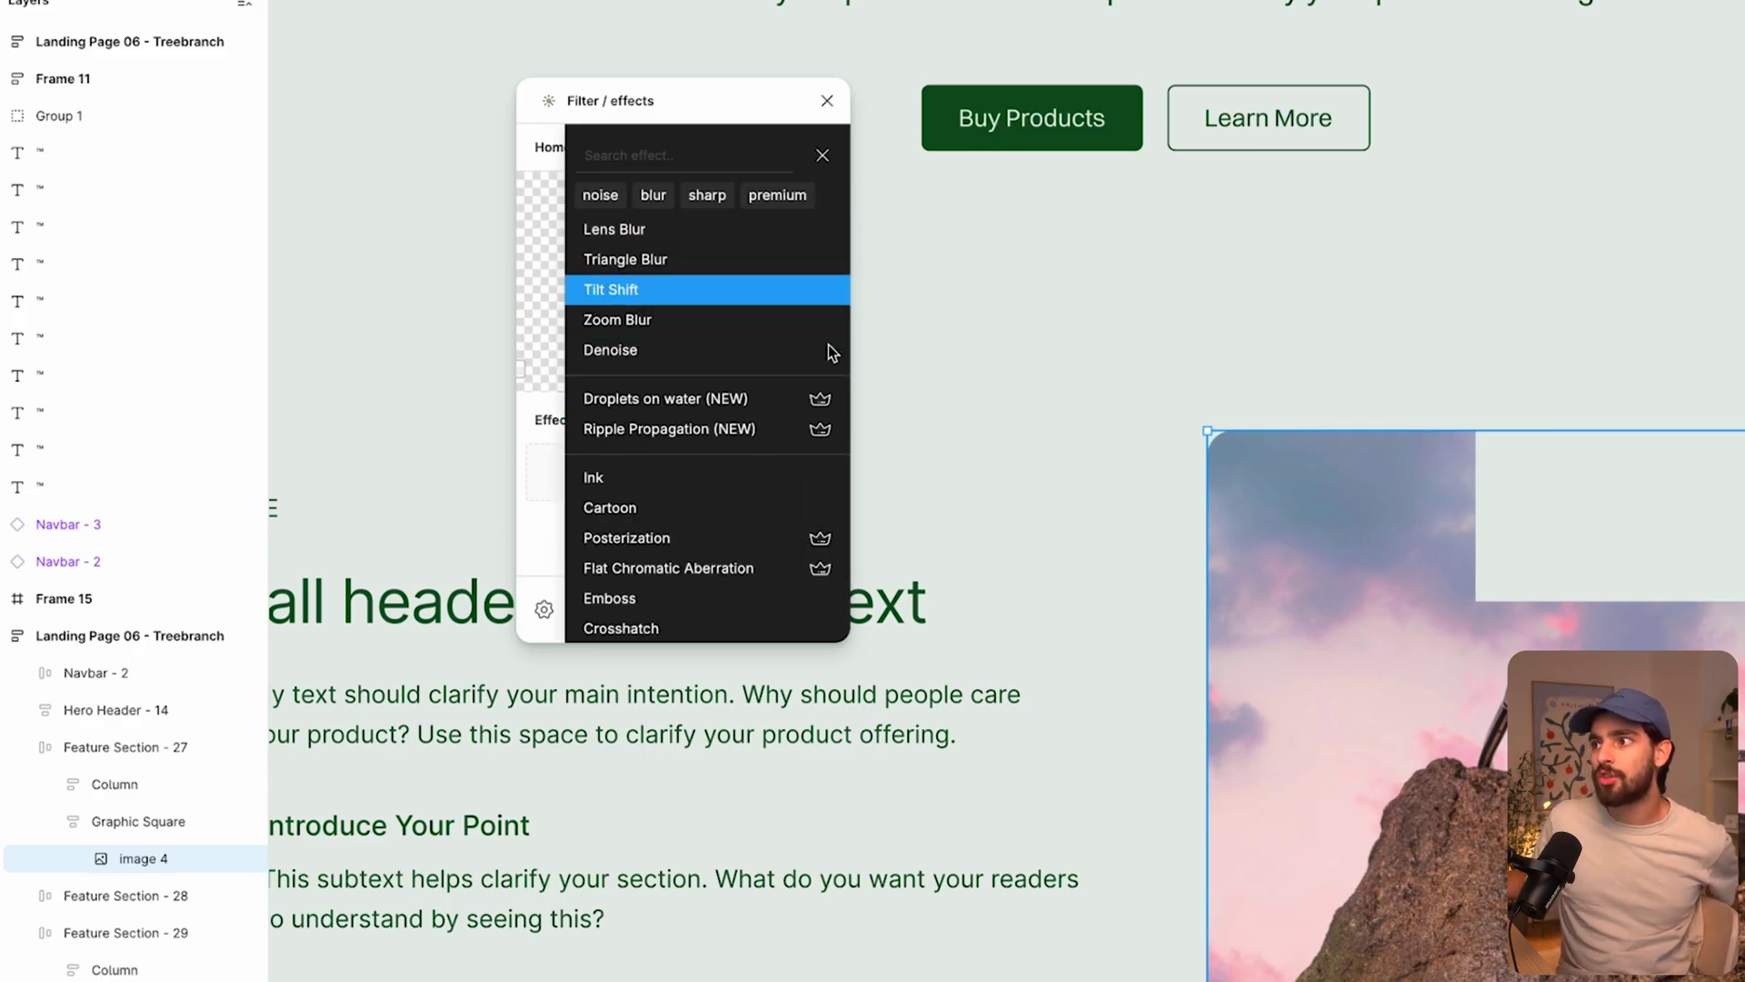
key(Up)
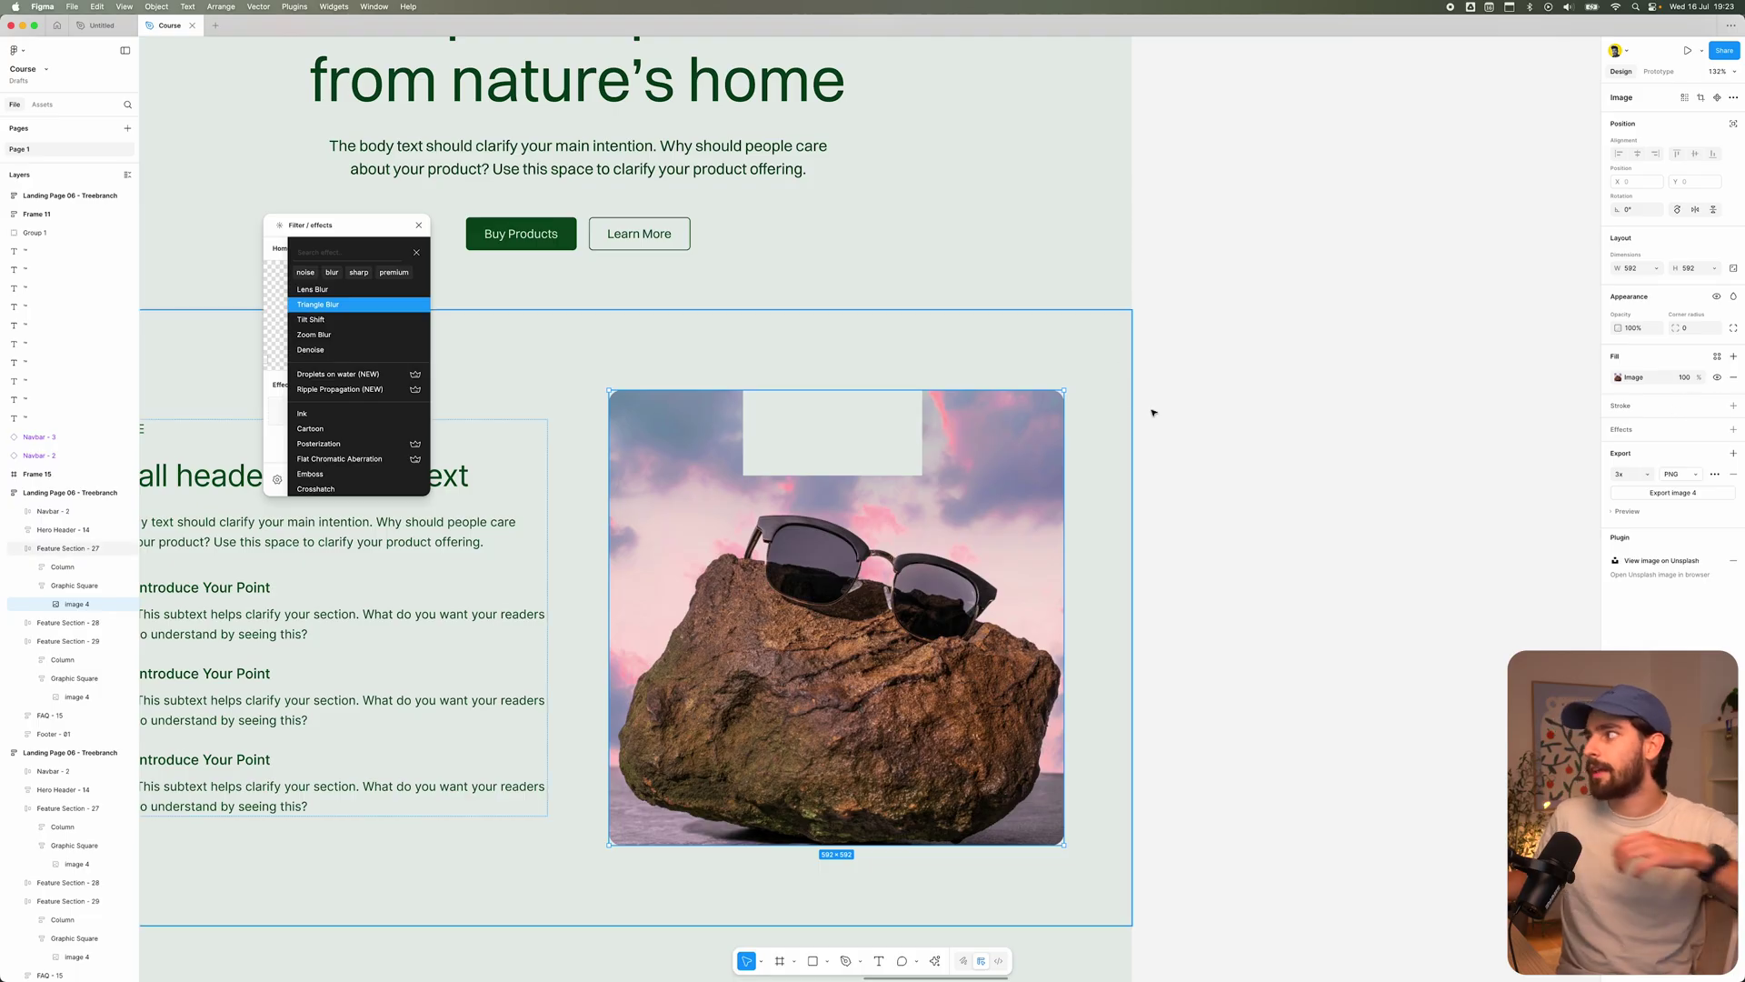
scroll(374, 442, down, 2)
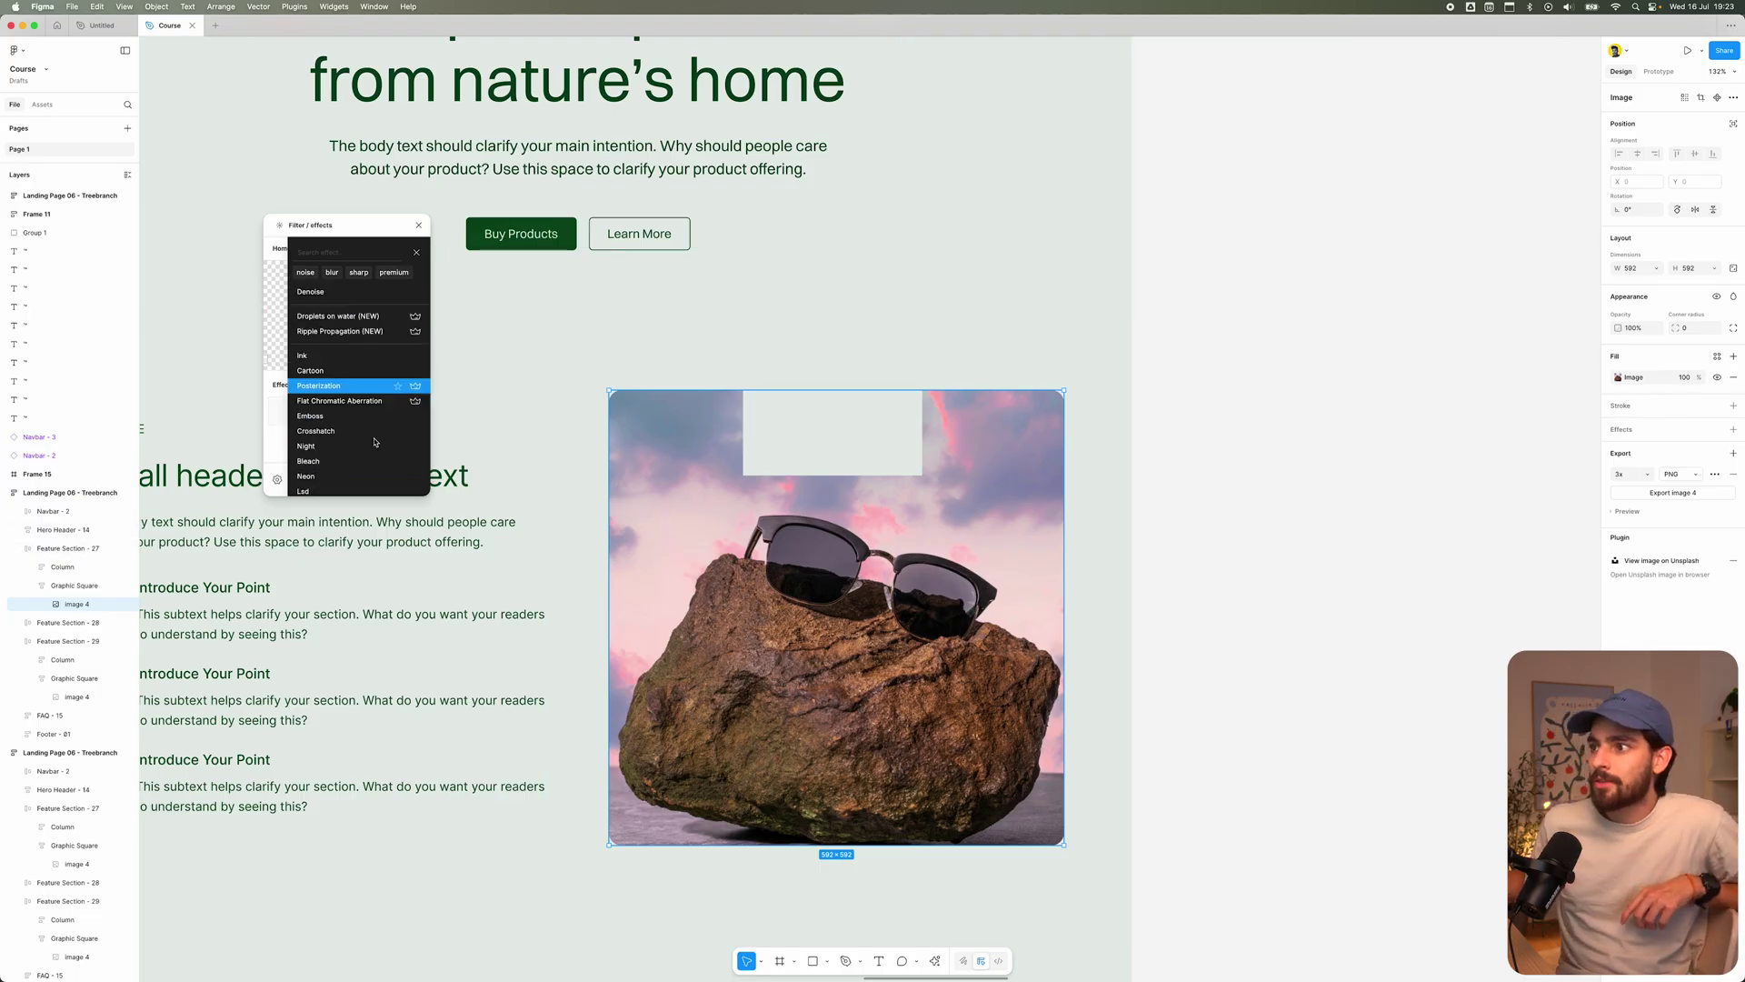
key(Up)
key(Up)
key(Return)
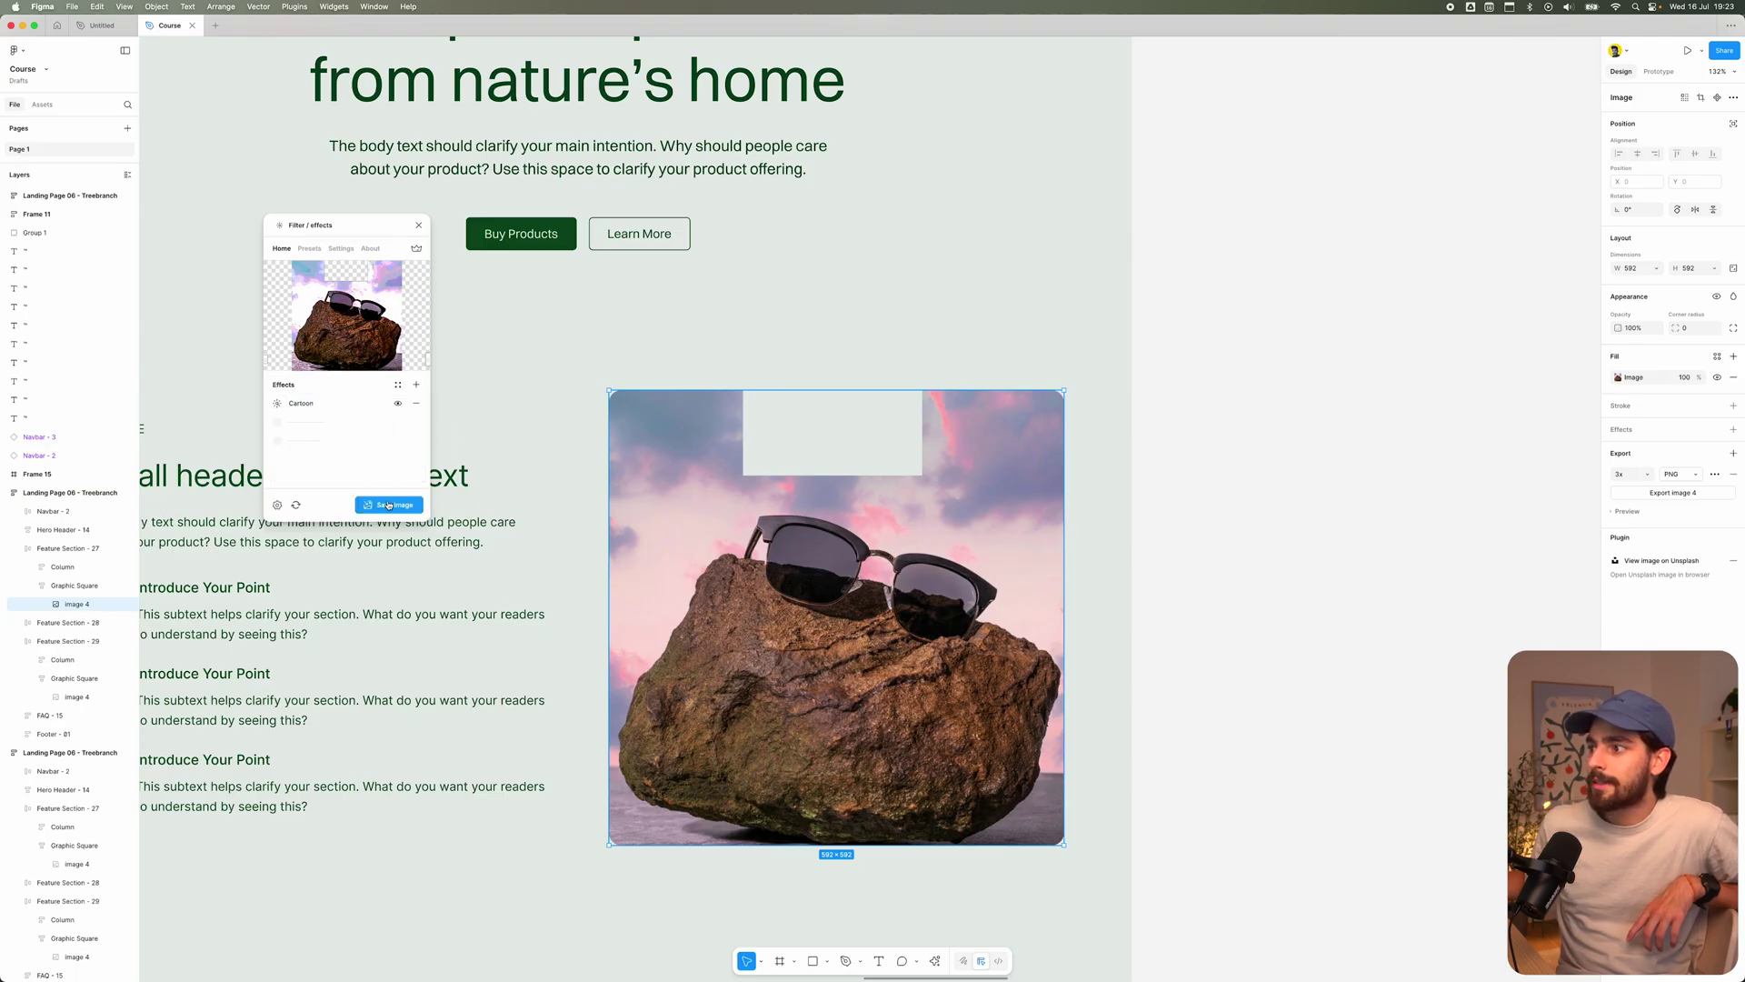
- Save the filtered image to the canvas, place it beside the landing page and reselect the original rock image
click(389, 505)
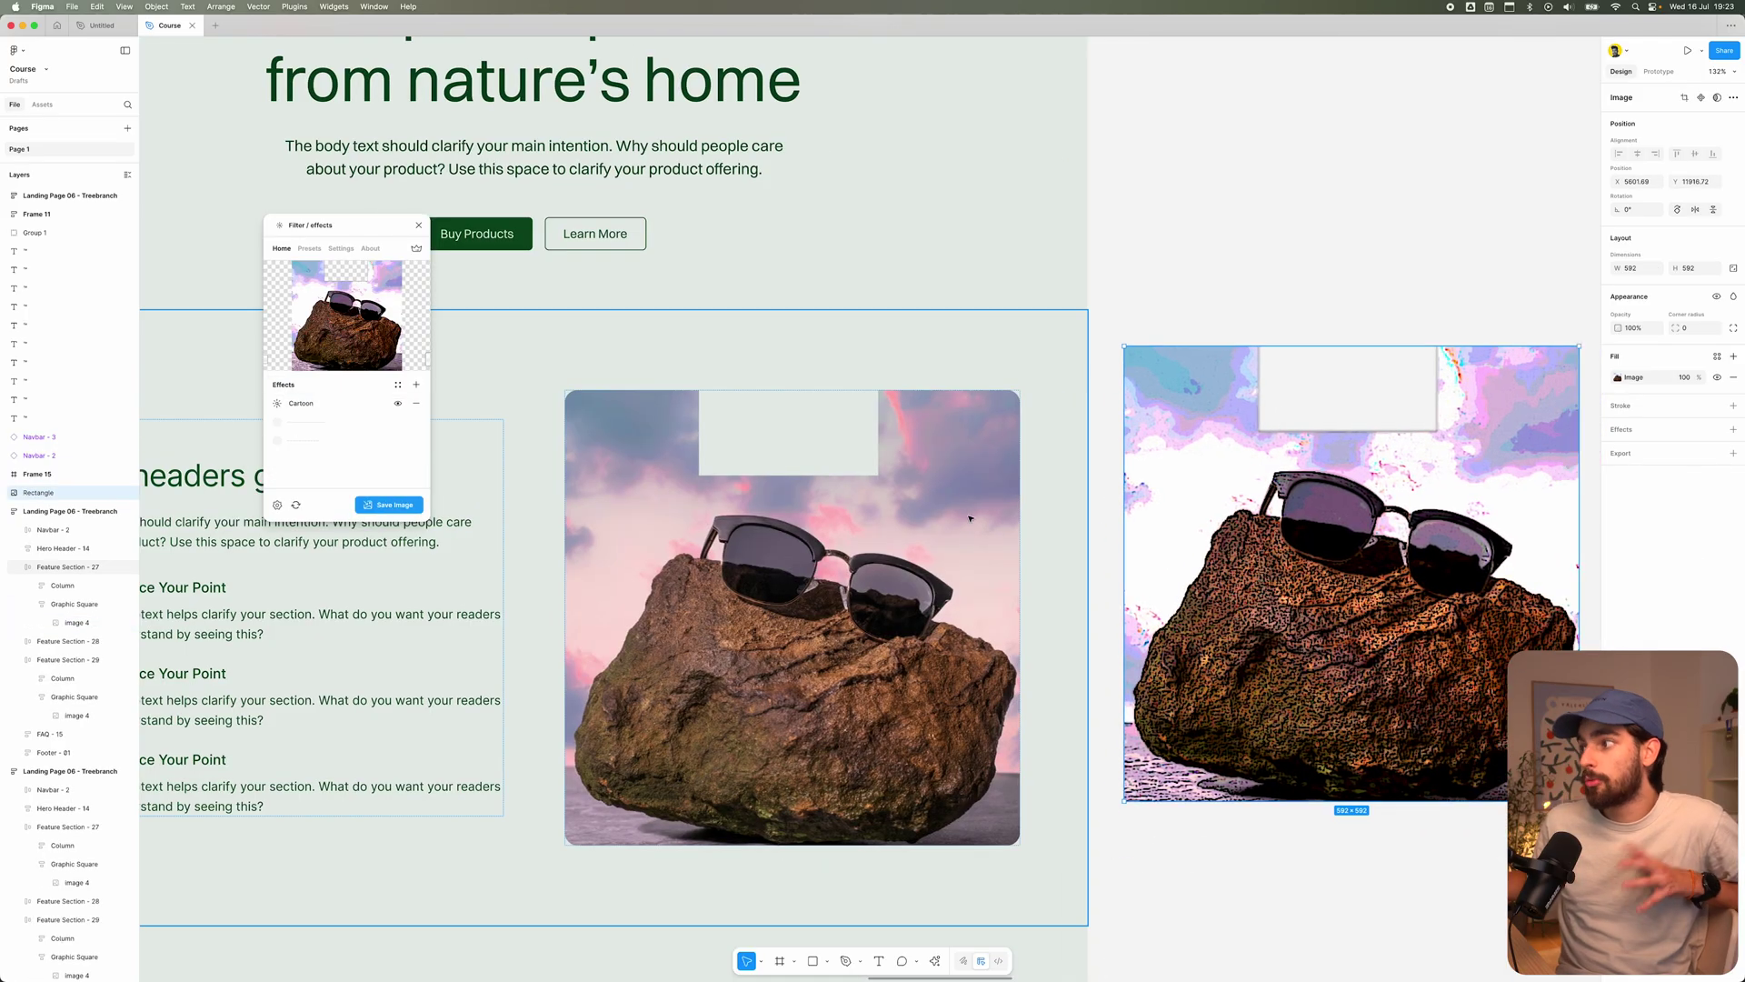
drag(1235, 579, 1236, 488)
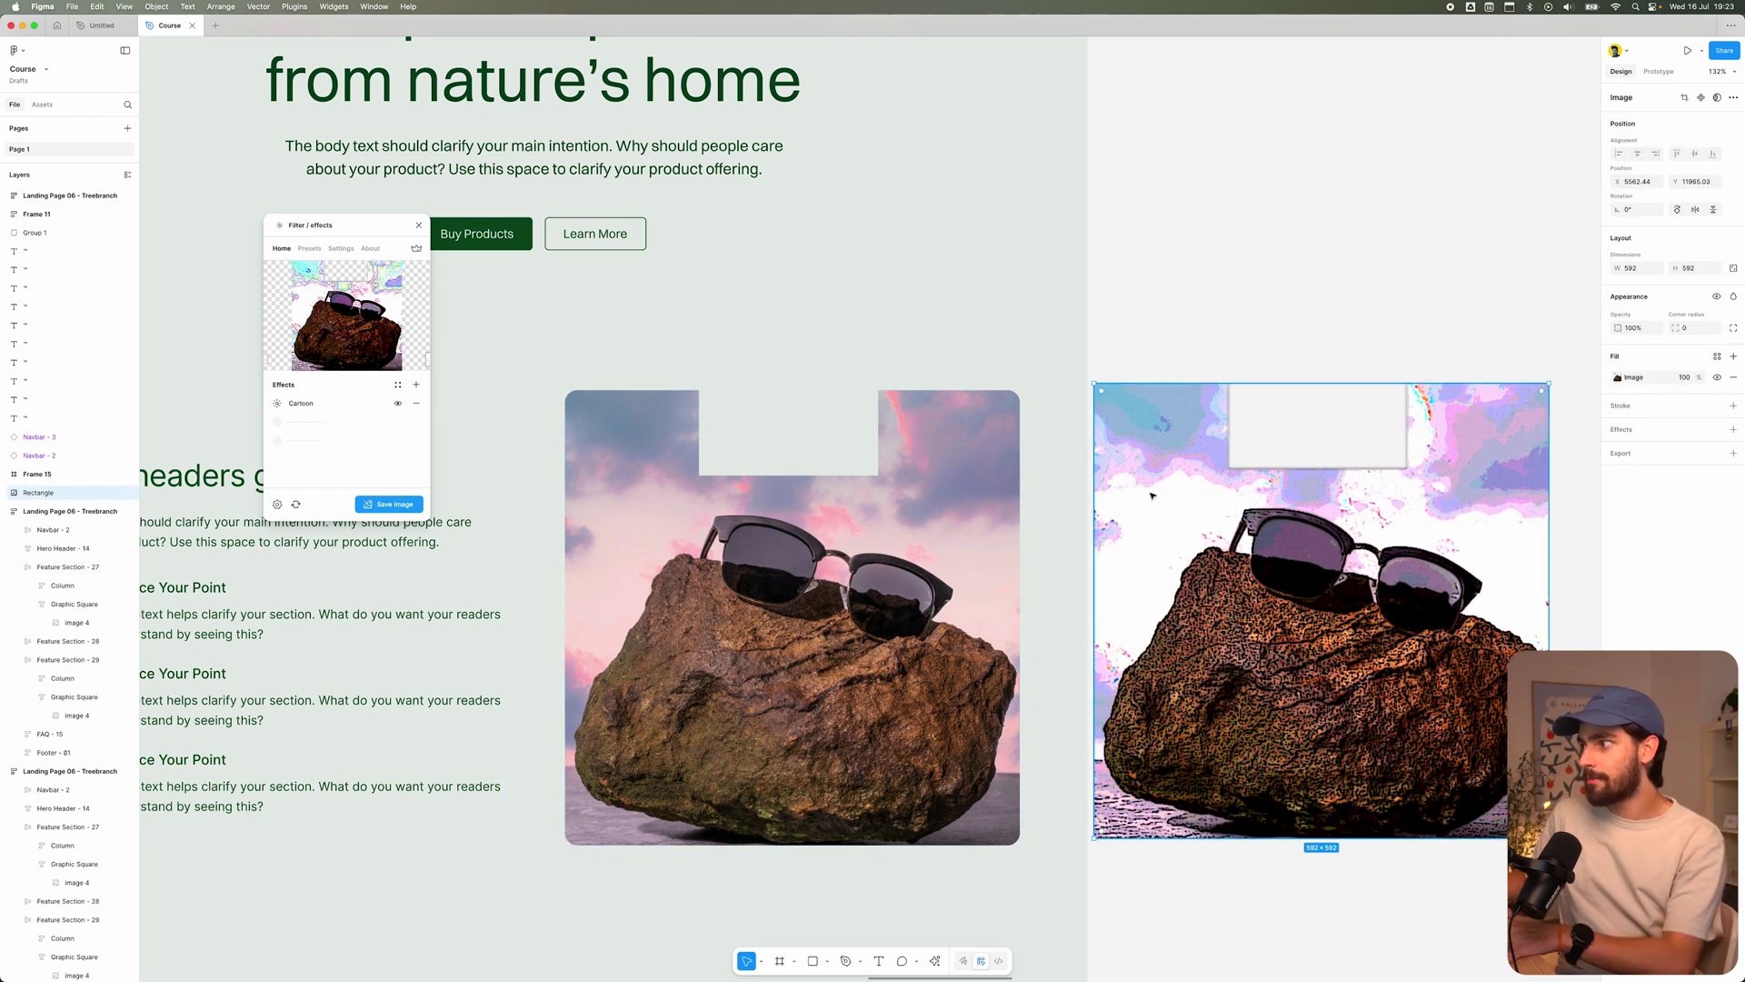
click(672, 536)
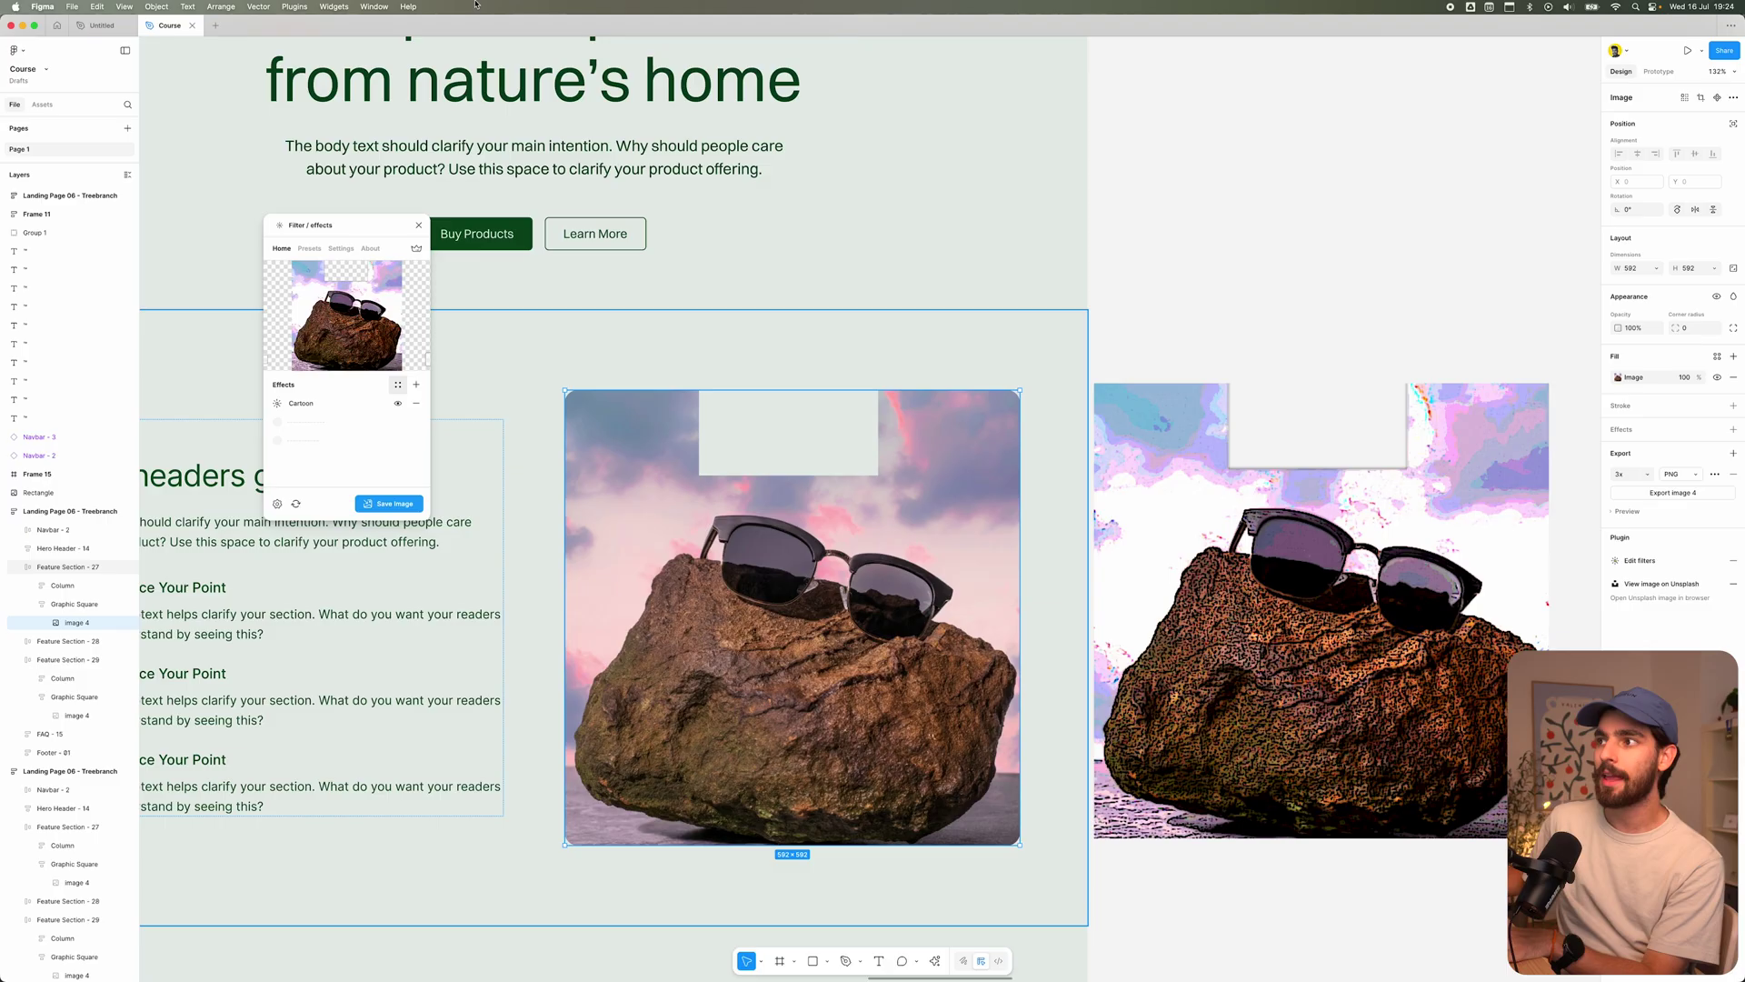
- Run the Instance Finder plugin and try searching the entire document for instances
scroll(710, 299, down, 5)
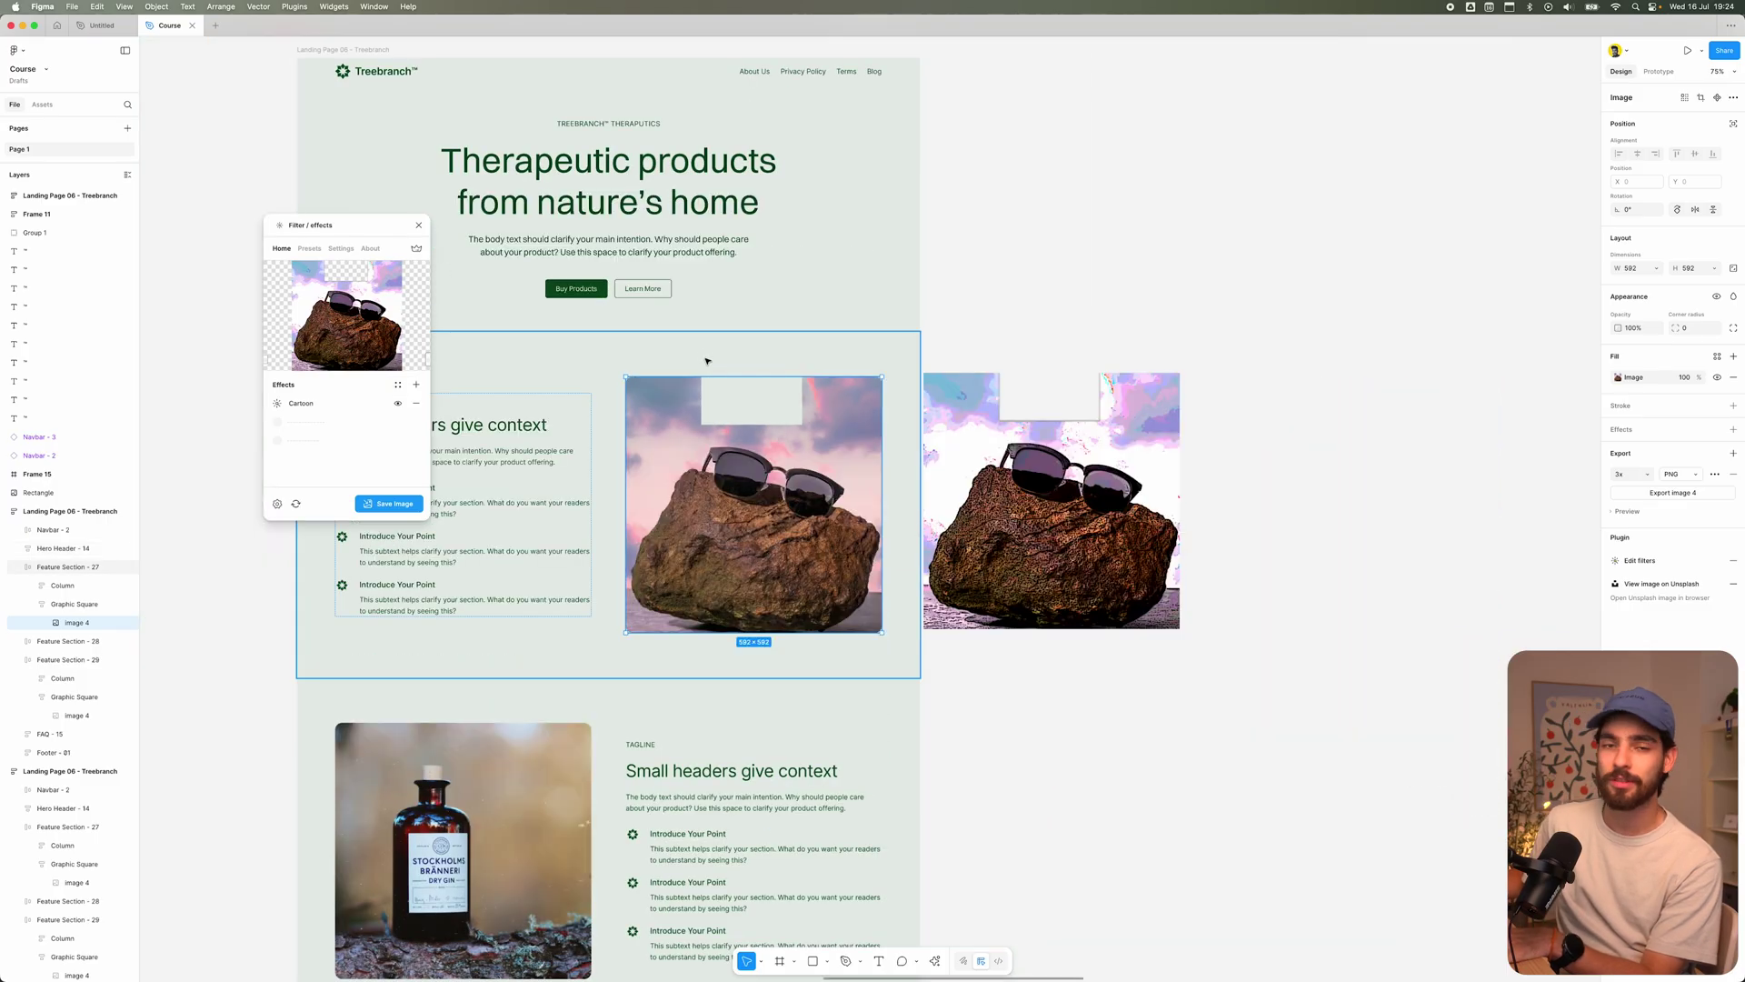
scroll(697, 343, left, 3)
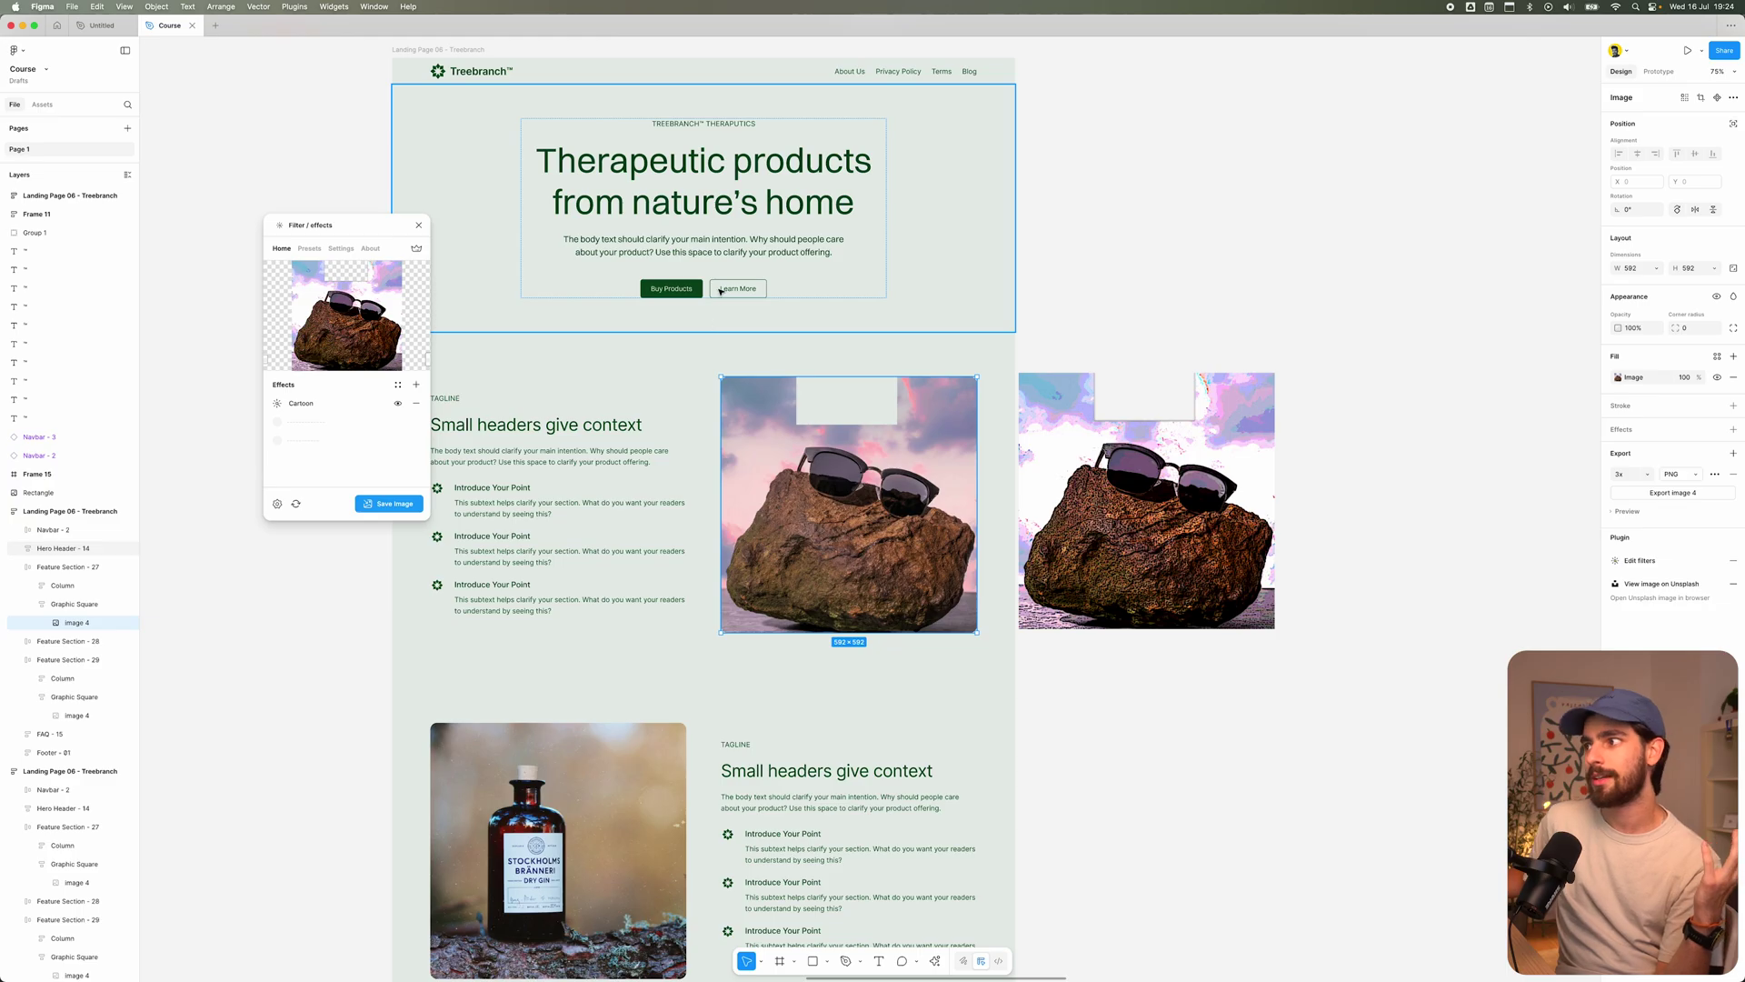
scroll(720, 291, left, 3)
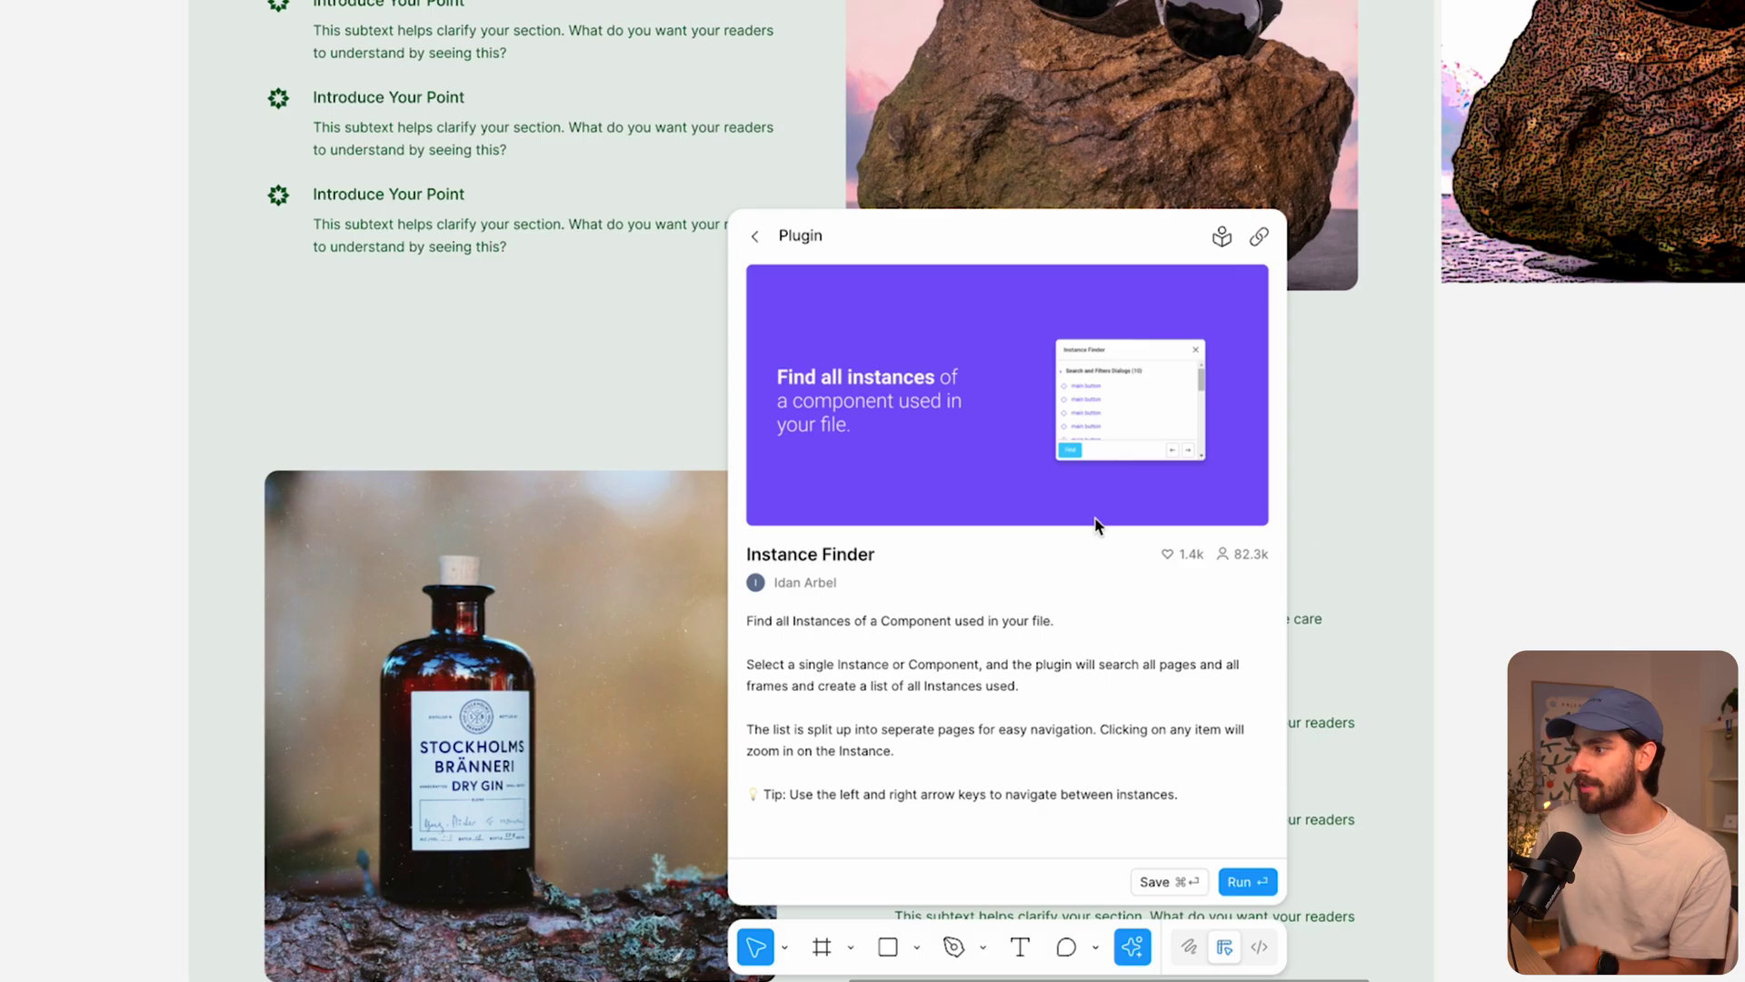
click(1243, 881)
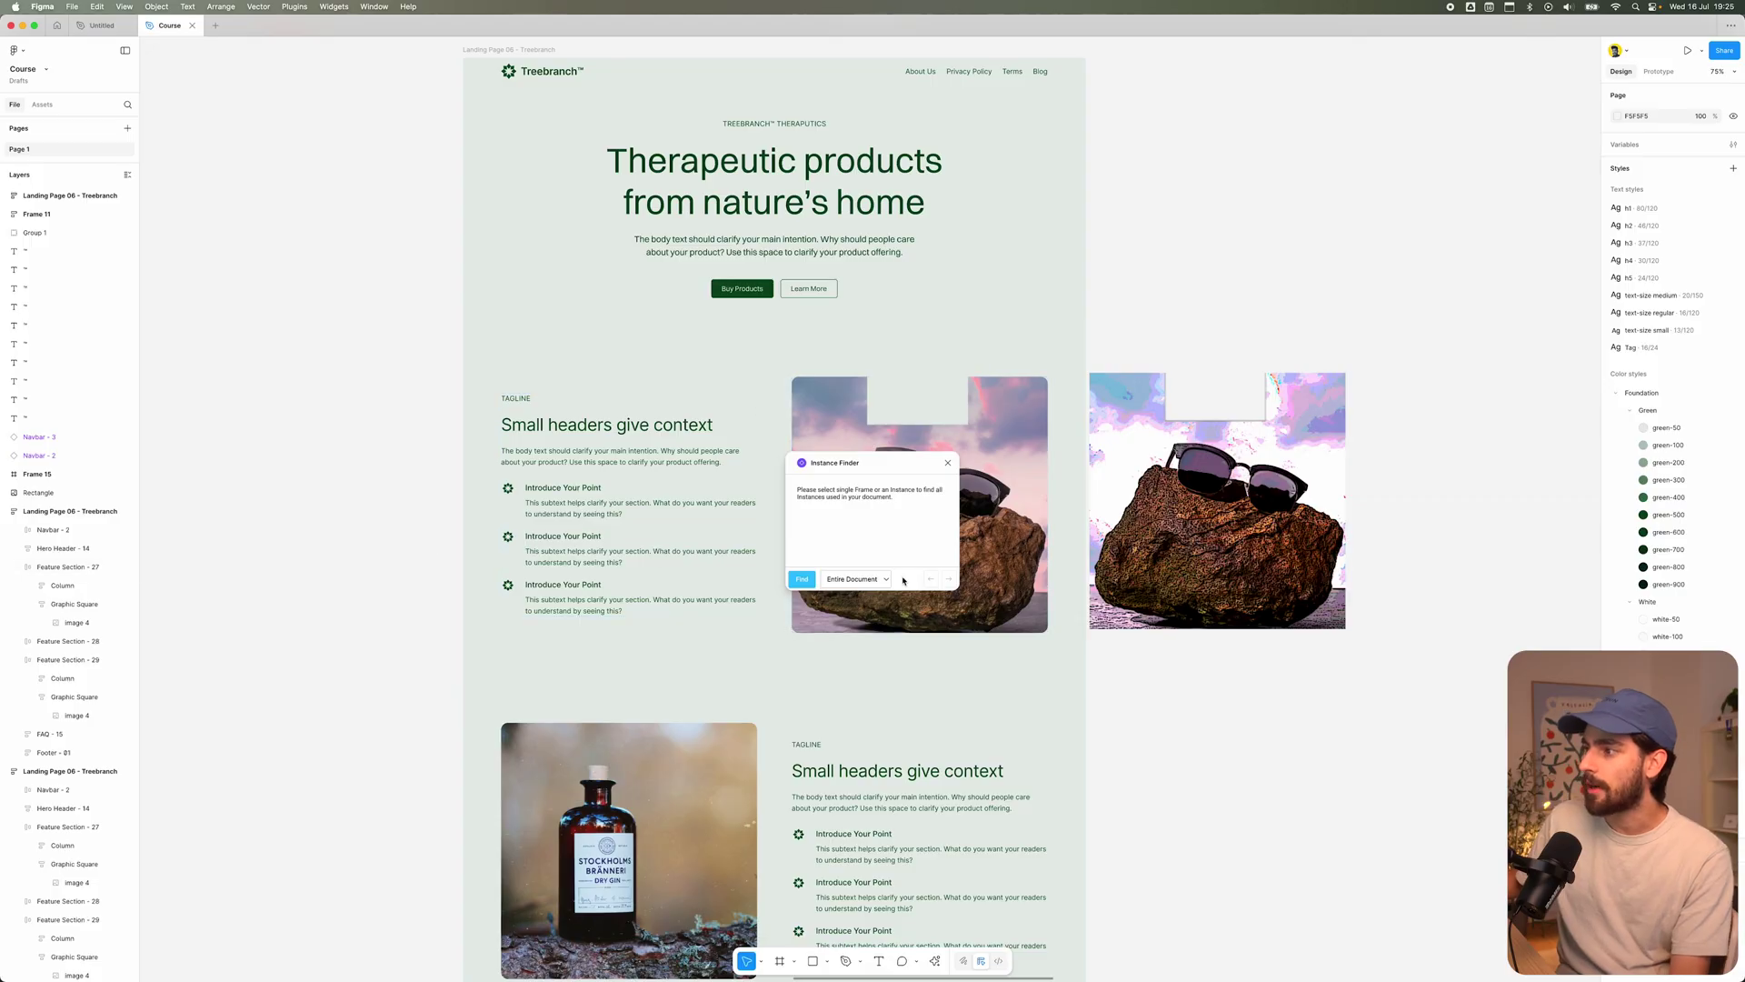
click(802, 580)
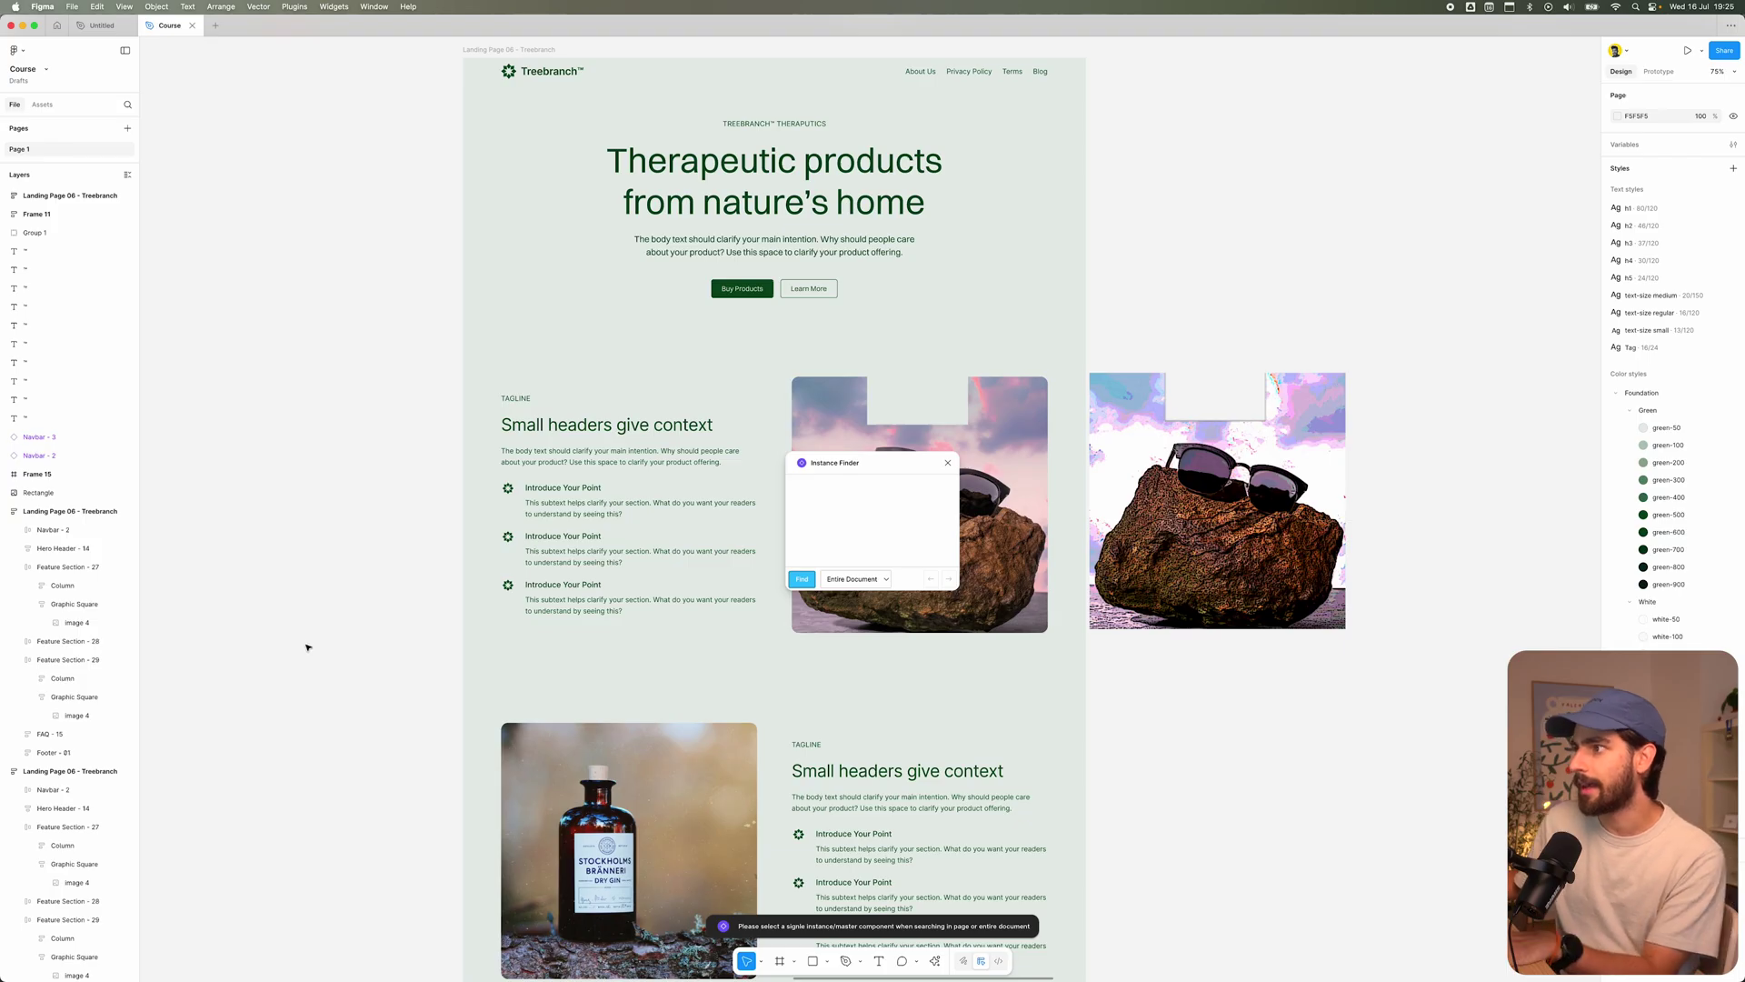
- Find all instances of the button component in the entire document with Instance Finder
scroll(307, 647, down, 5)
scroll(1325, 370, right, 10)
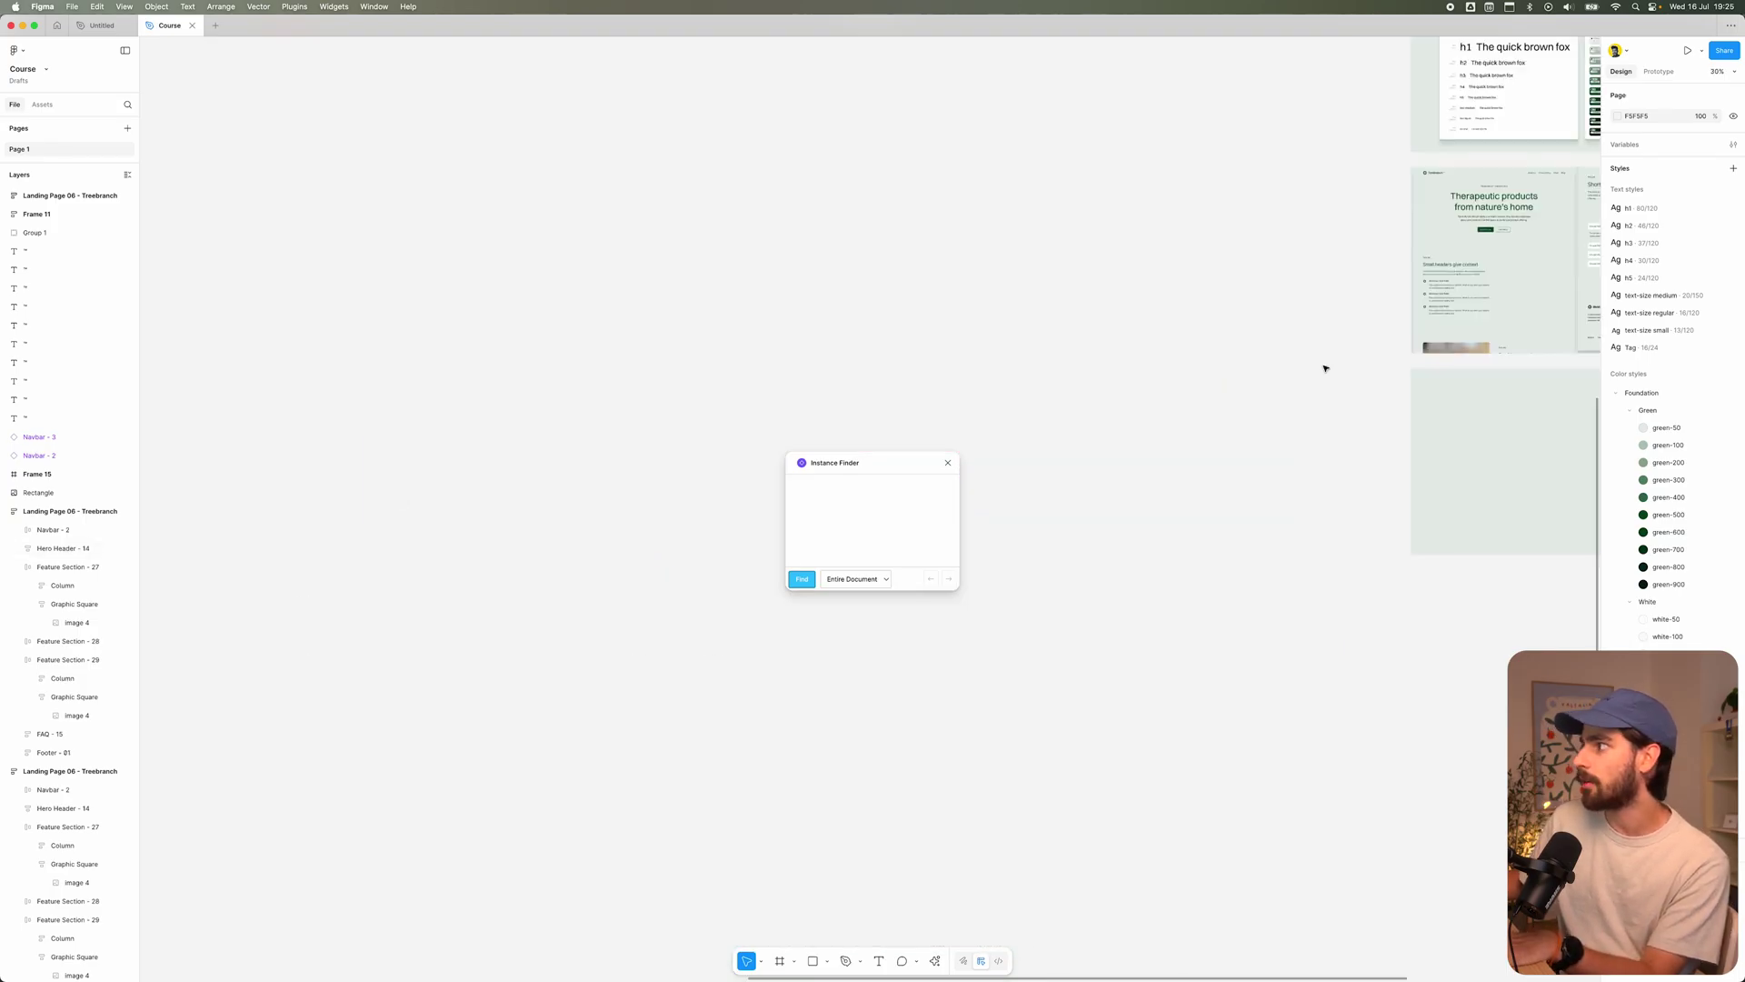
scroll(1322, 564, down, 5)
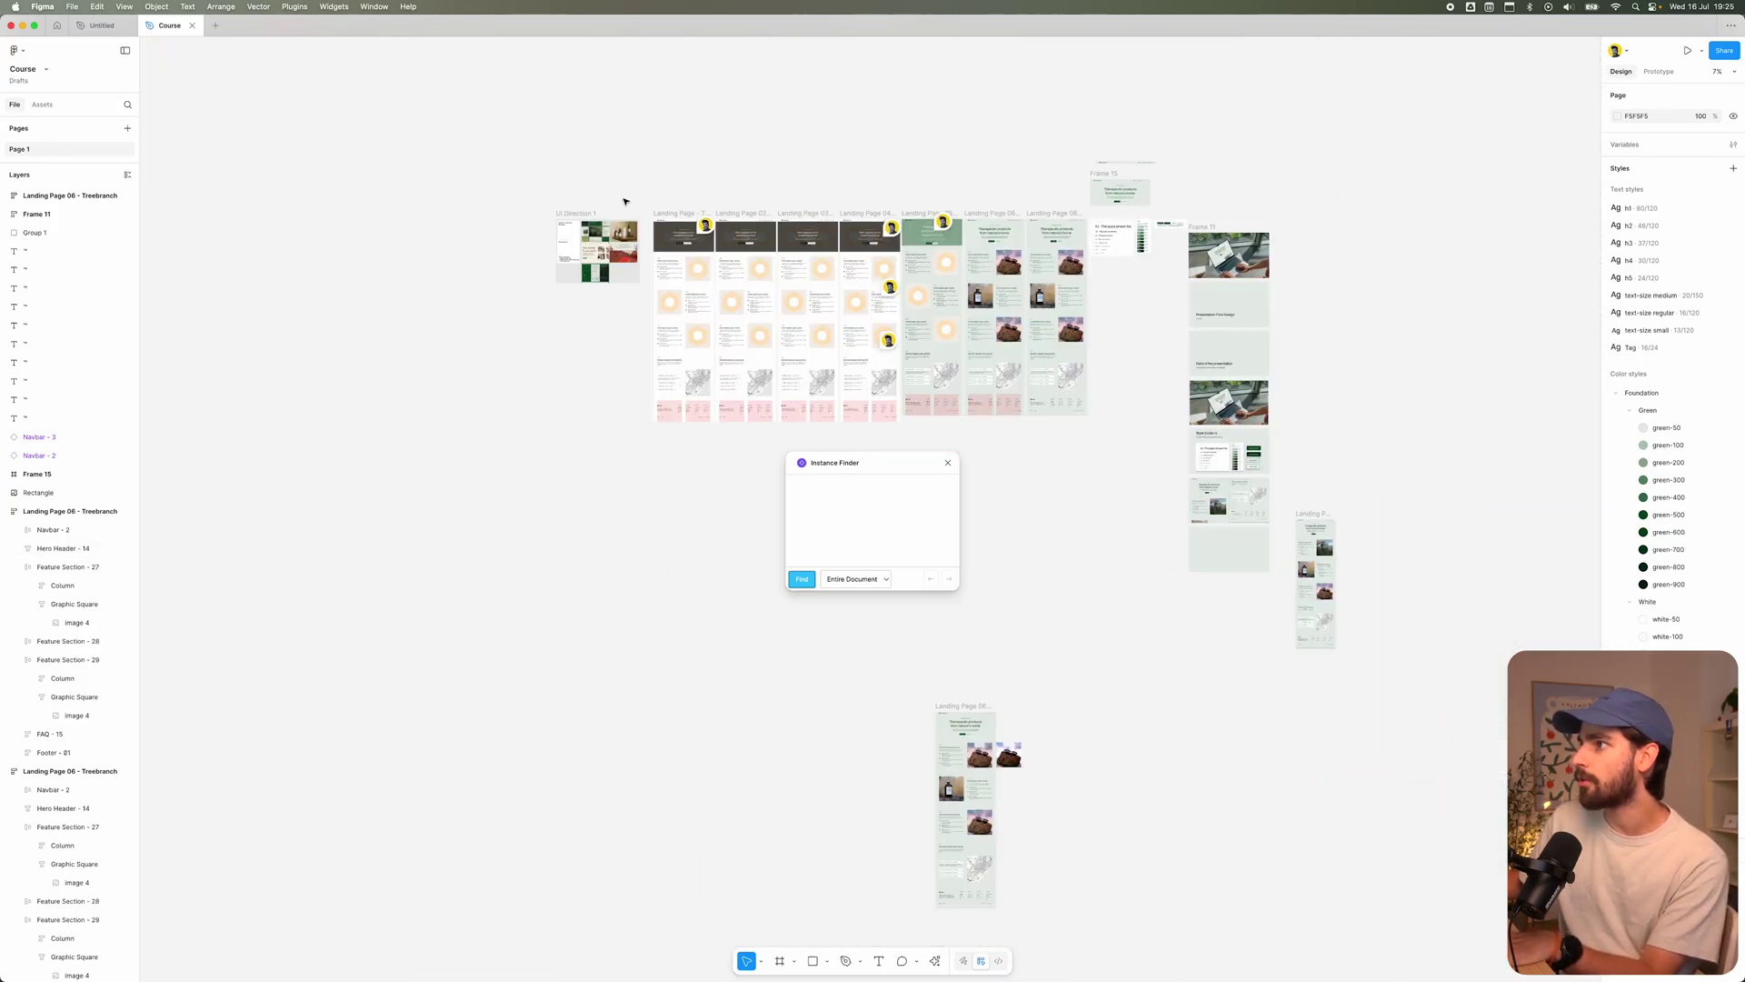
scroll(670, 202, up, 5)
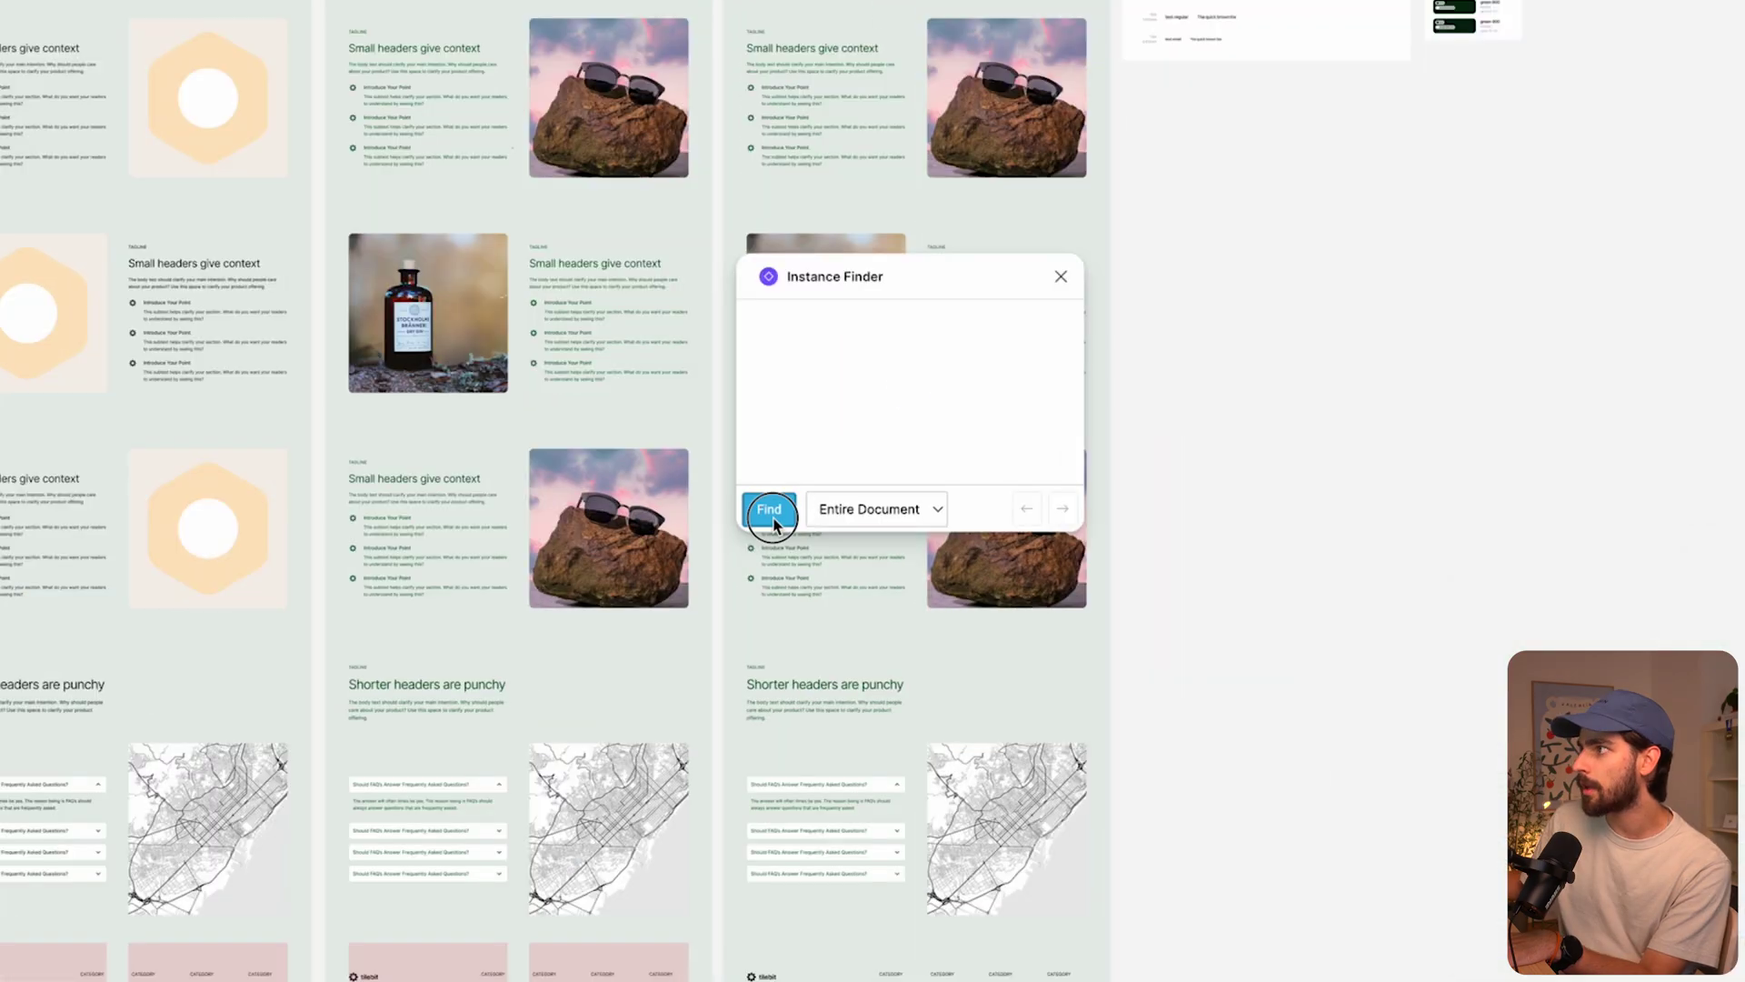
click(803, 579)
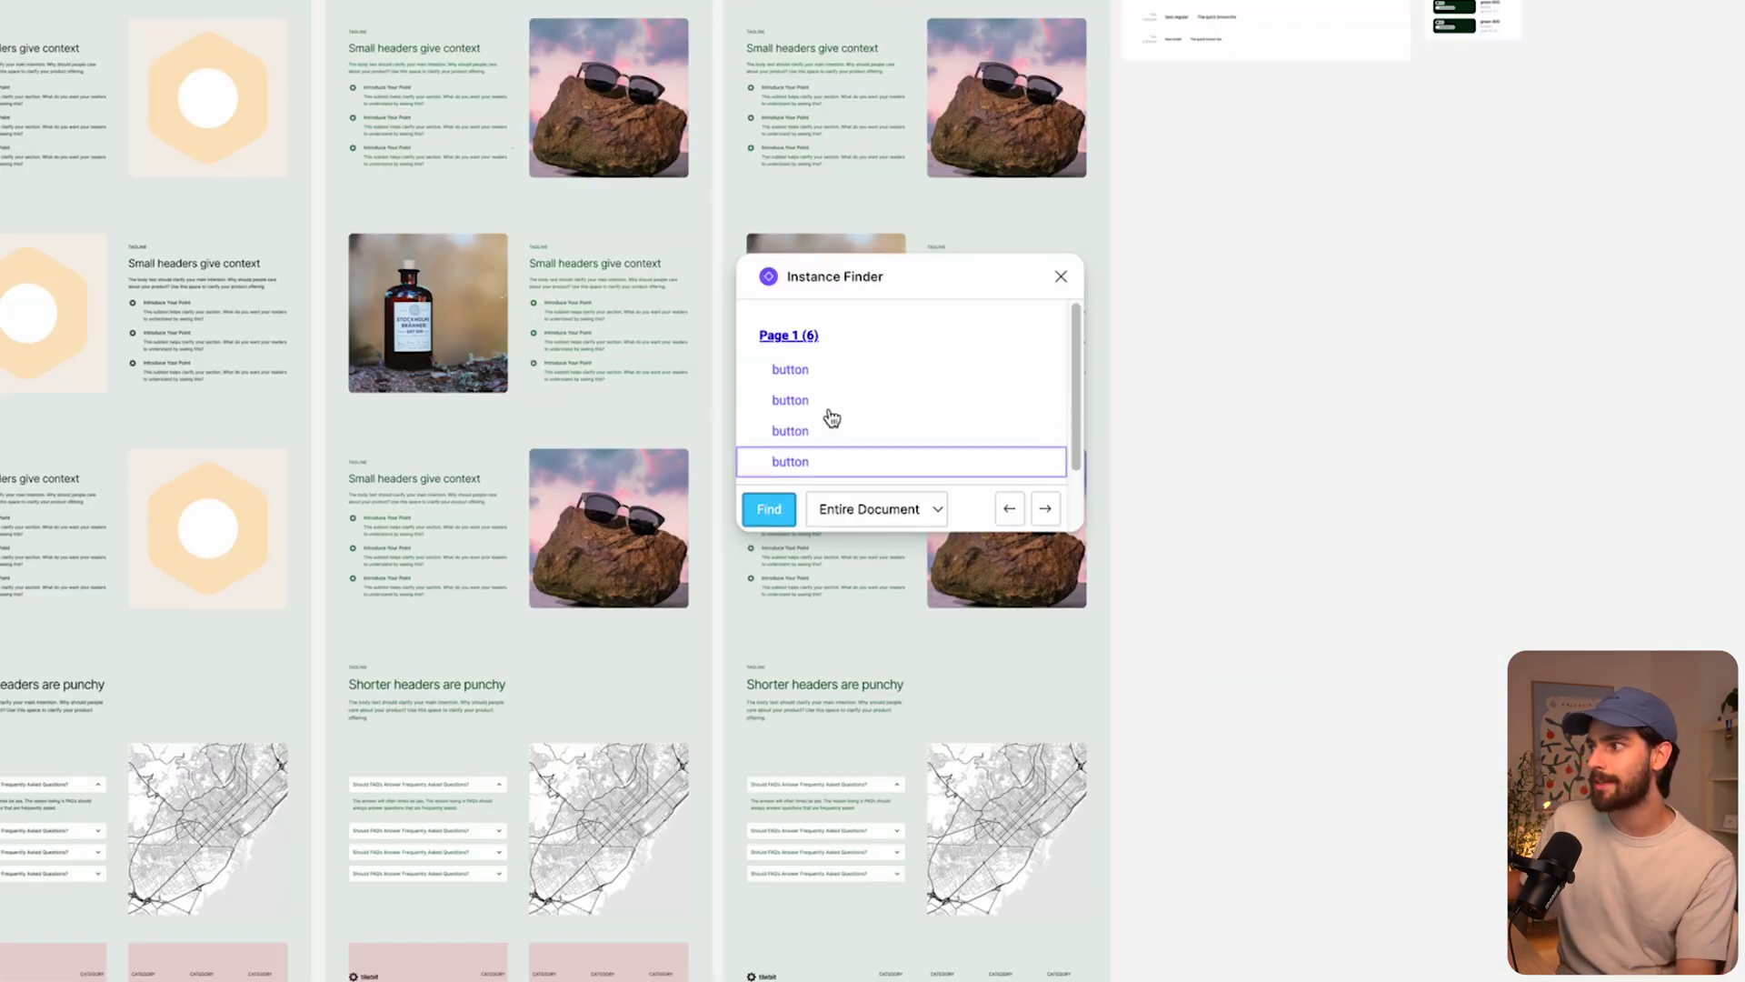
scroll(833, 369, down, 1)
scroll(834, 377, up, 1)
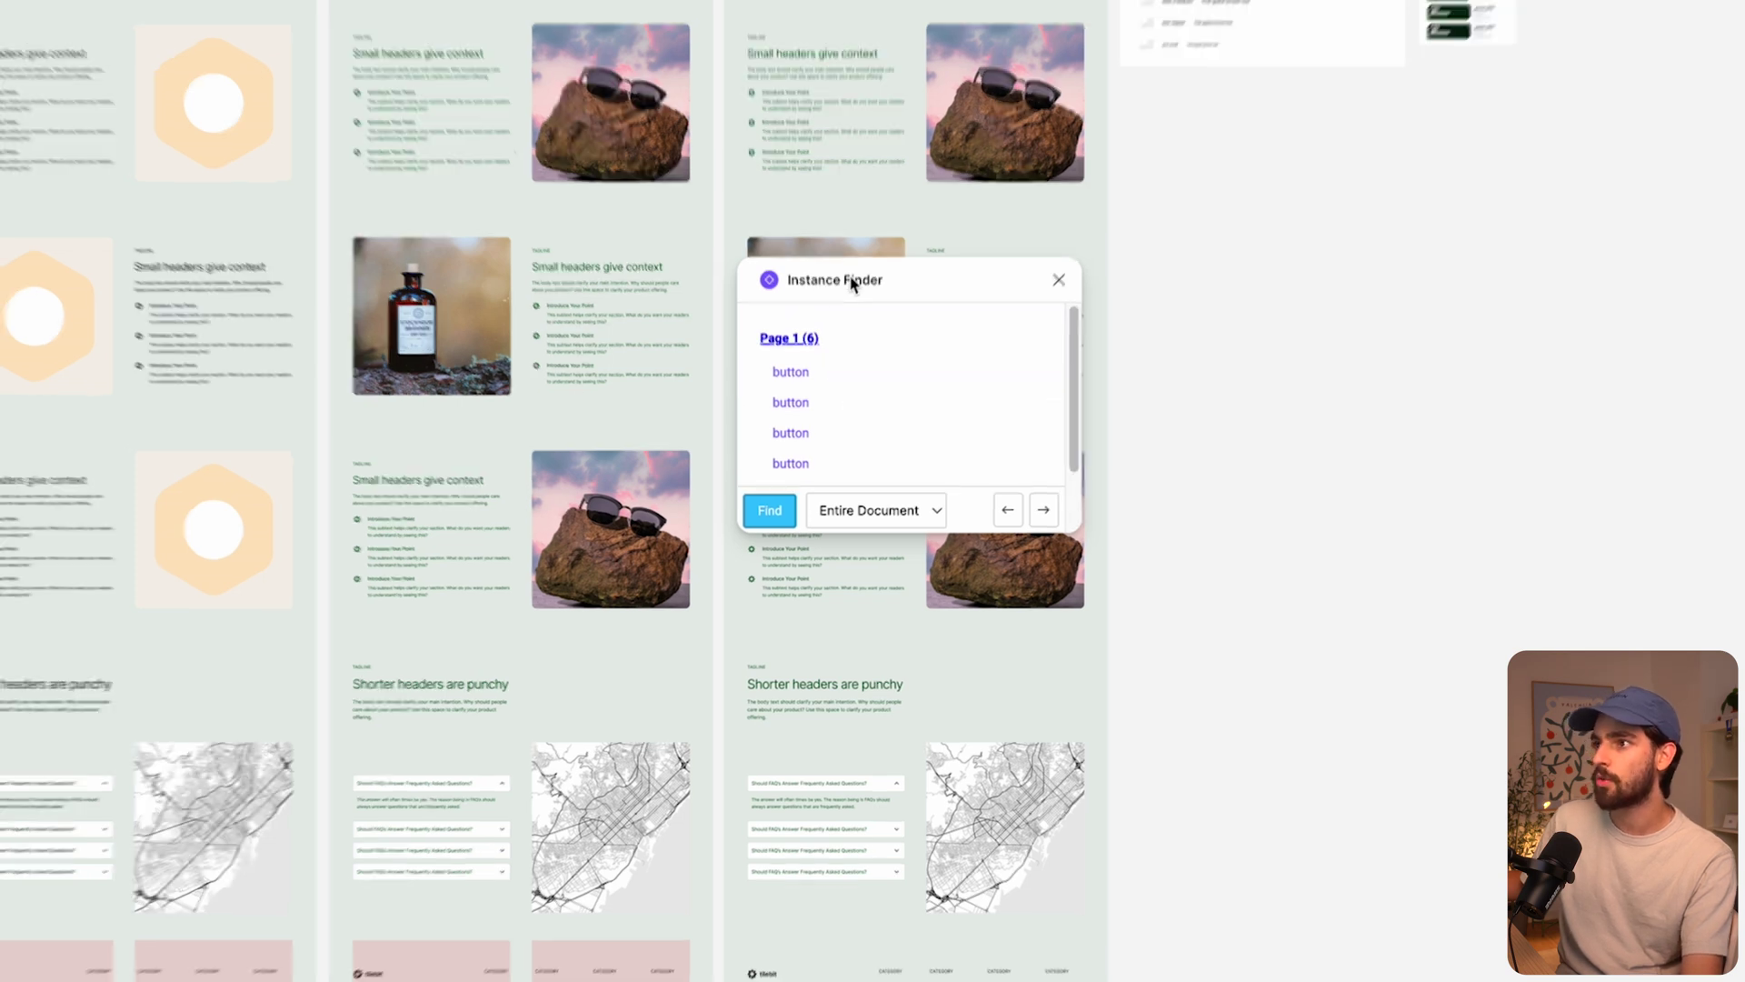
- Move the Instance Finder window out of the way and jump through the found button instances on the canvas
drag(852, 284, 294, 238)
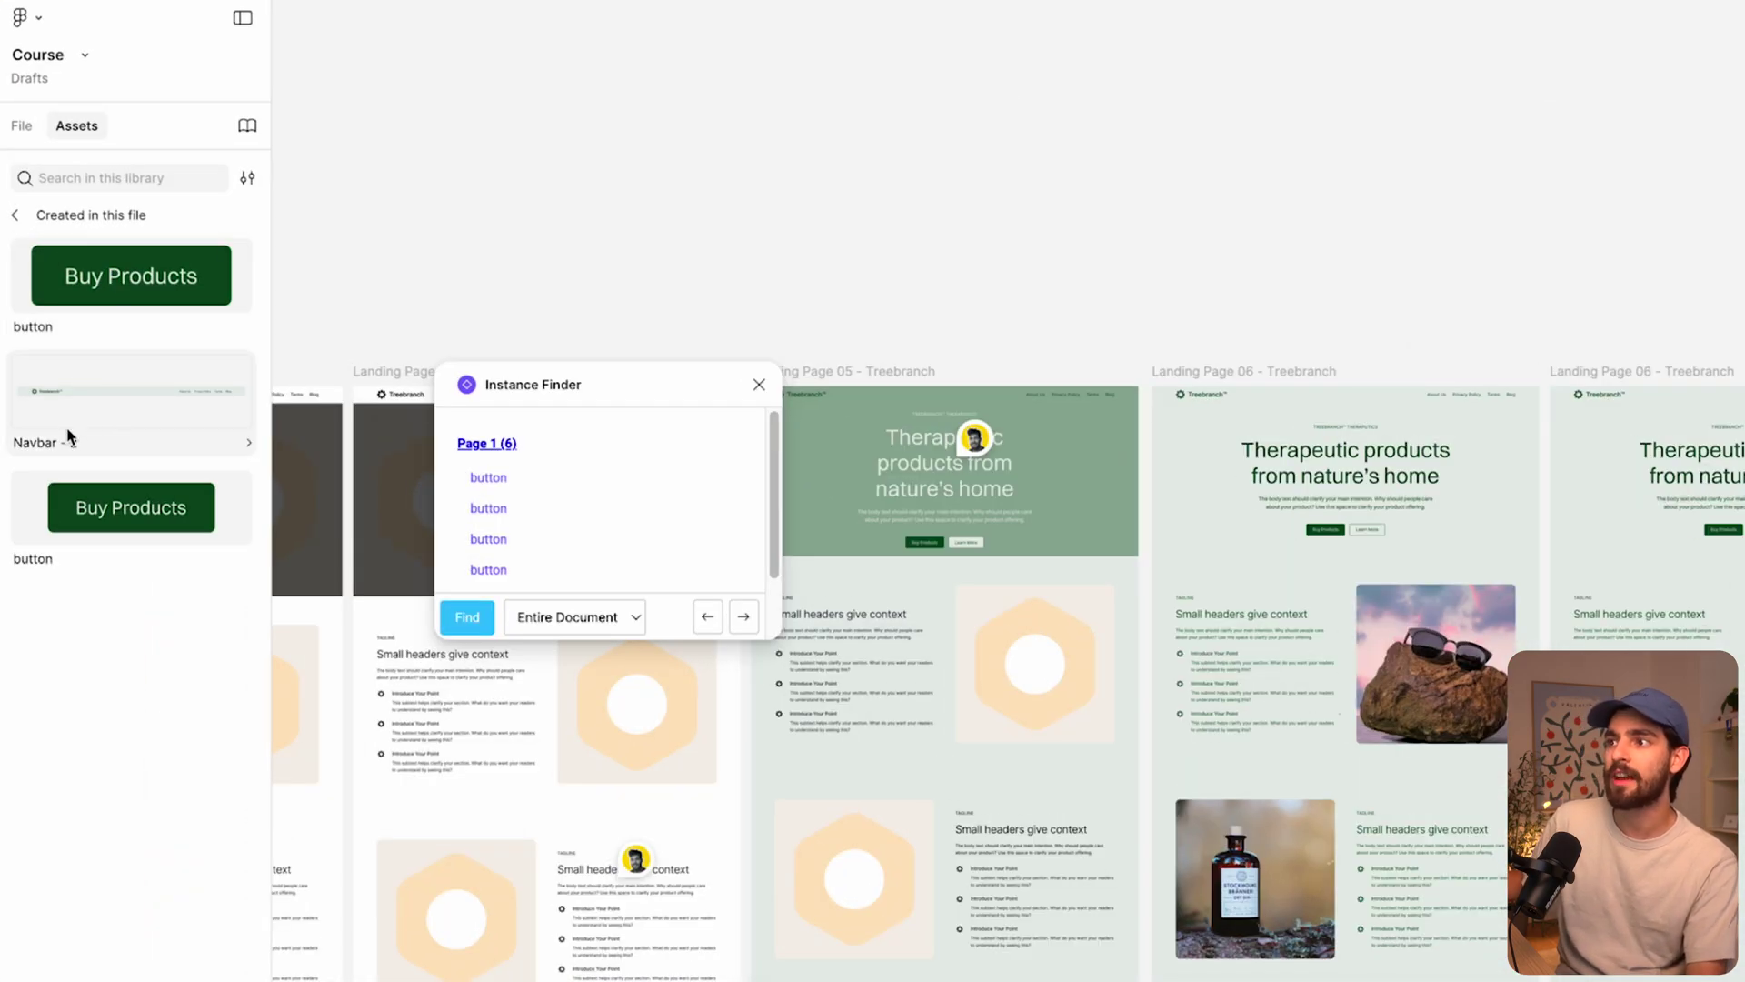
click(514, 486)
click(277, 296)
click(283, 311)
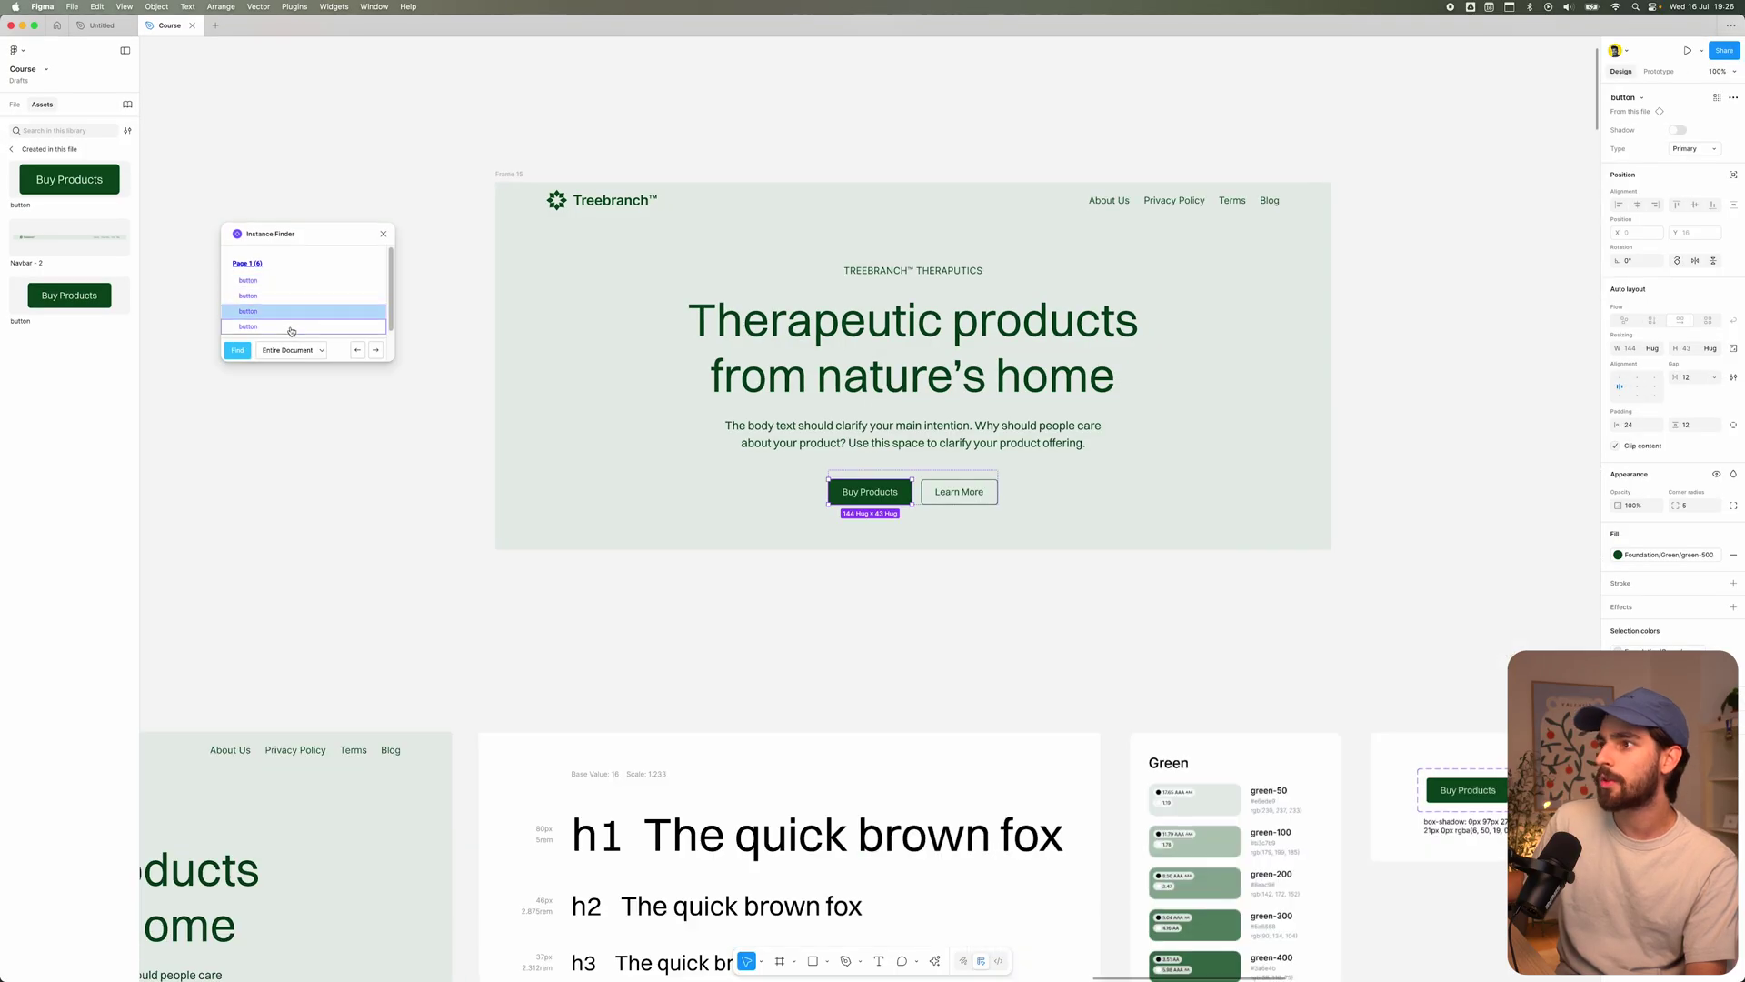
click(291, 326)
click(293, 318)
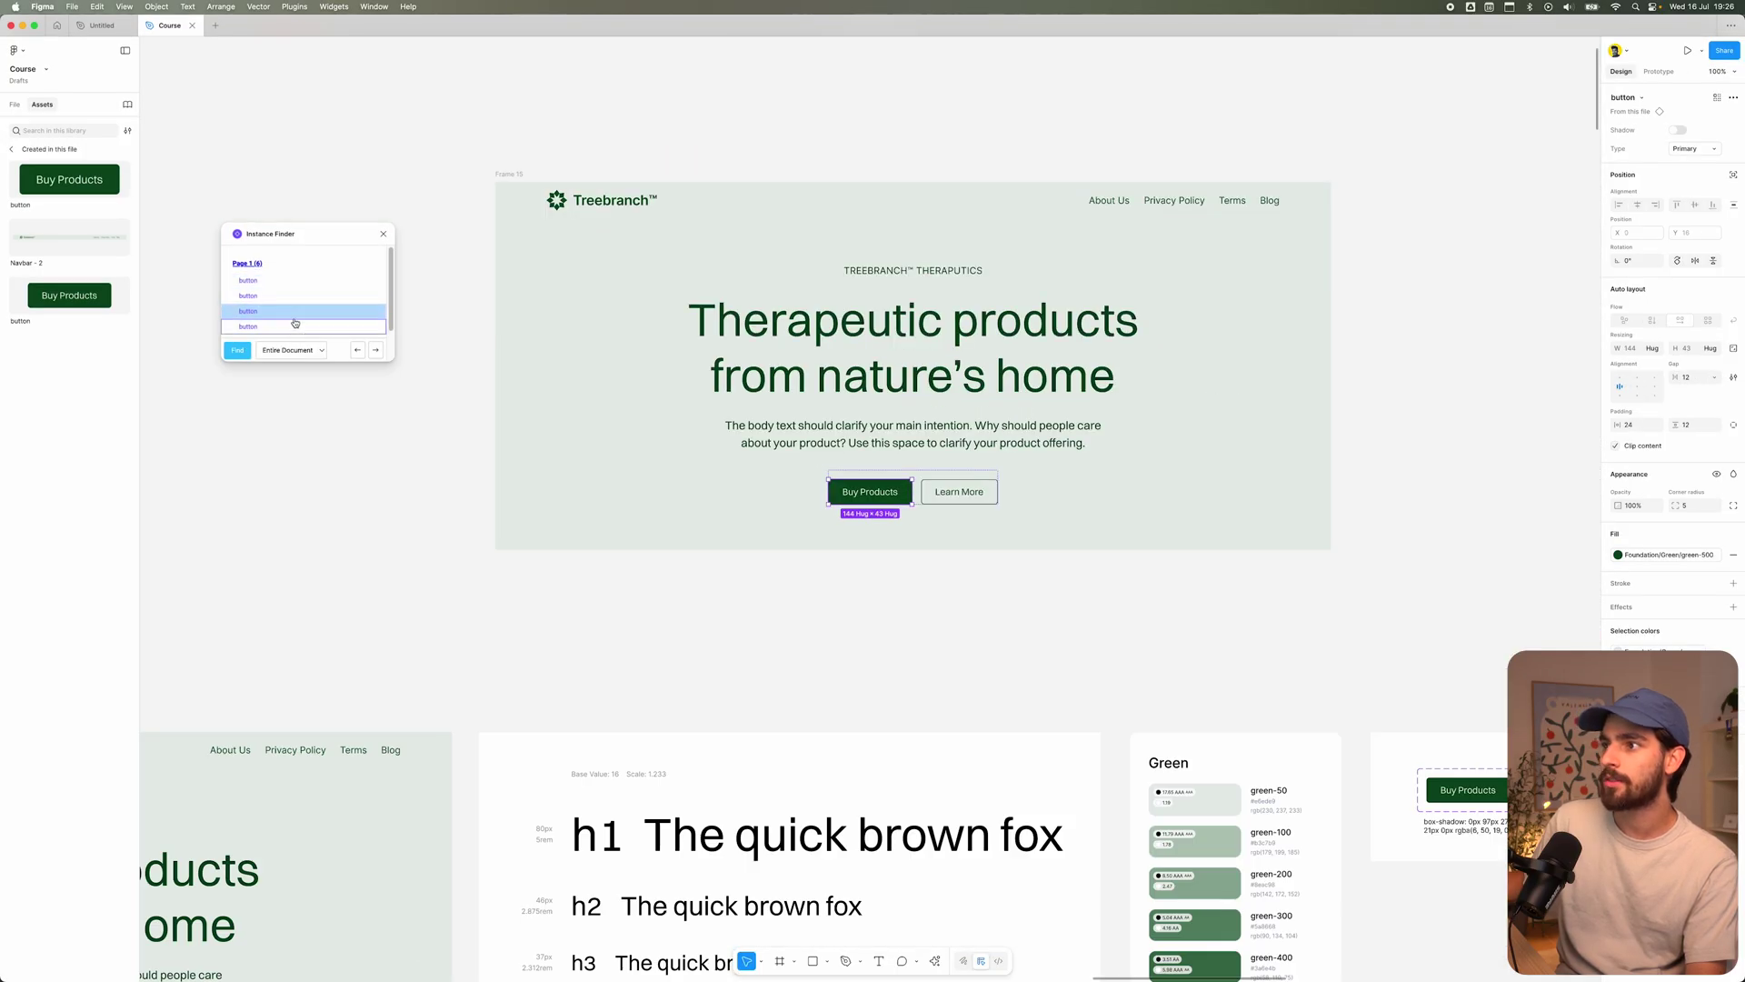
click(294, 280)
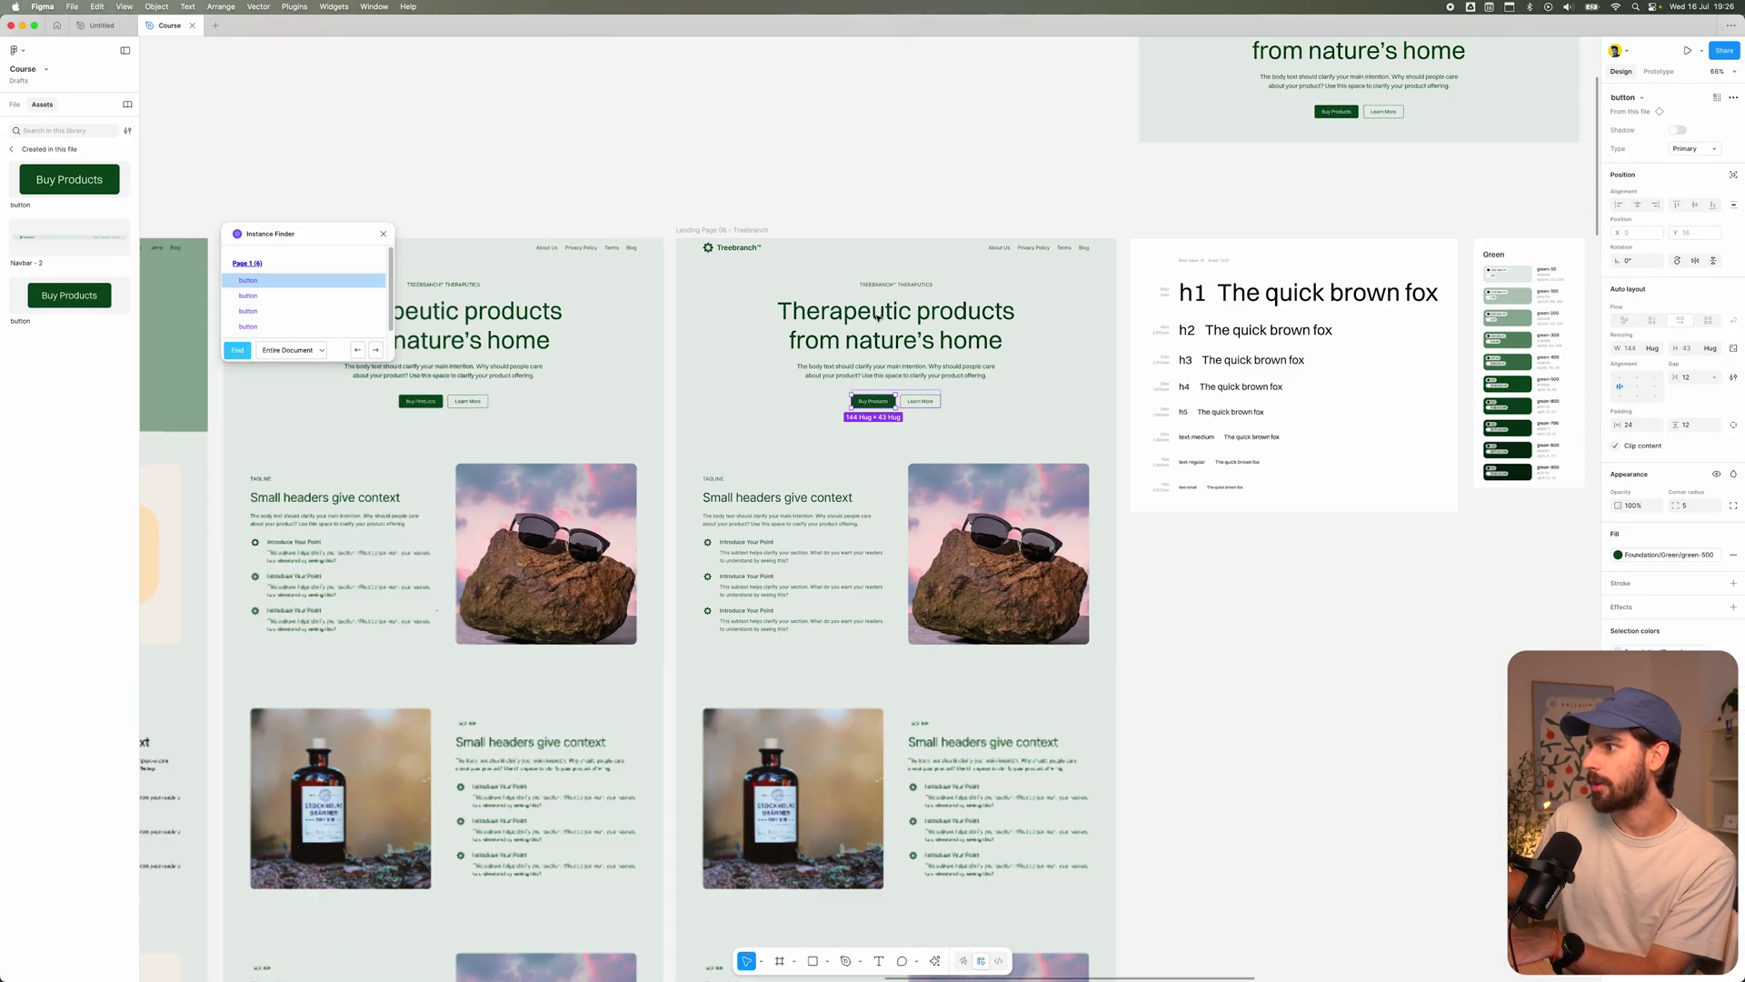
- Close Instance Finder and start the Mockuups Studio plugin with the last Landing Page 06 frame selected
scroll(877, 317, down, 5)
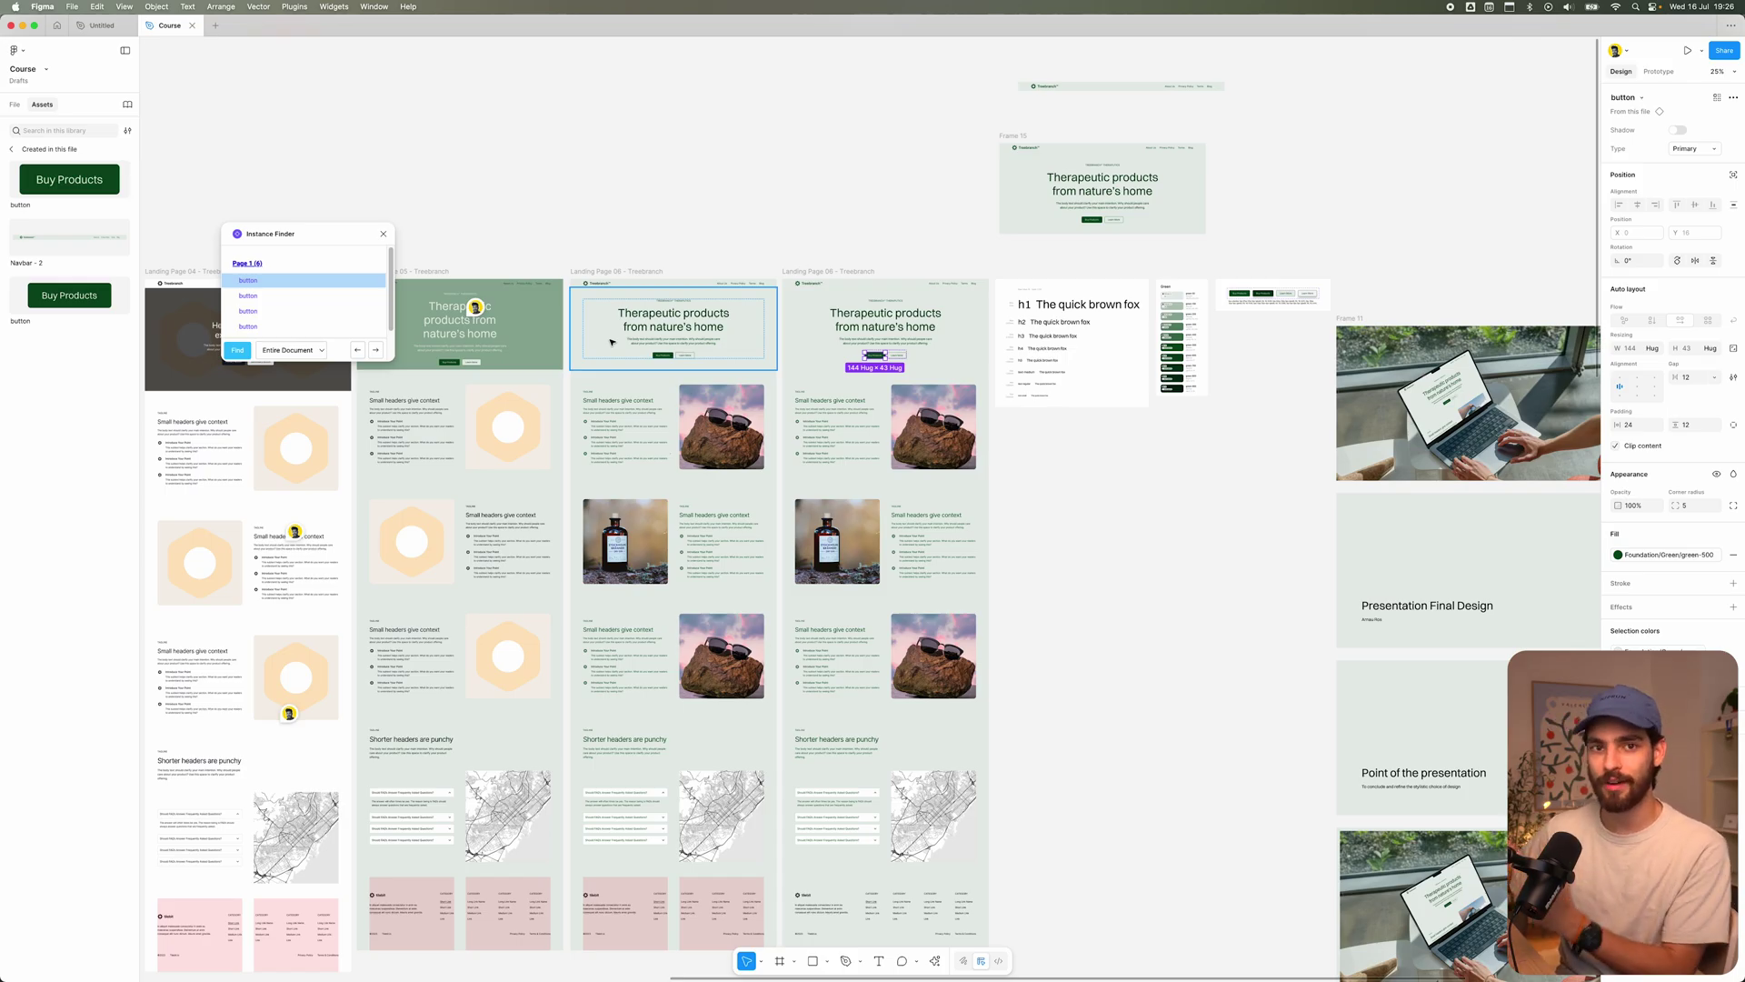
key(Escape)
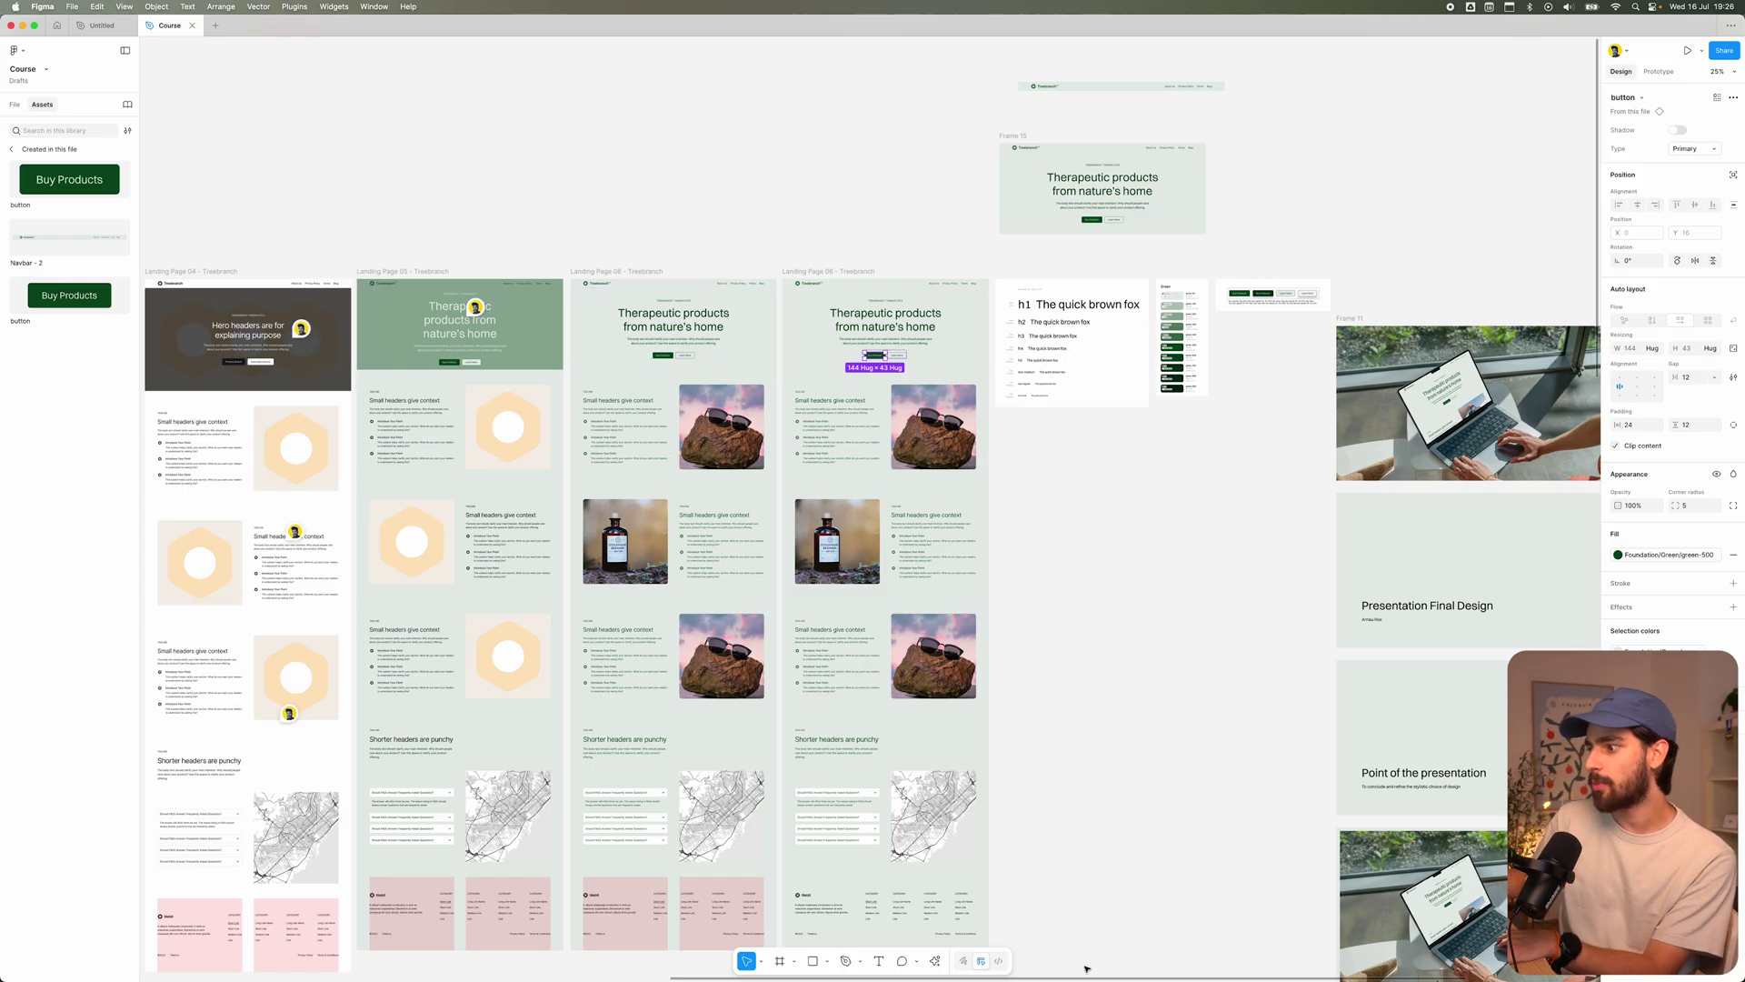
key(Escape)
key(alt+super+p)
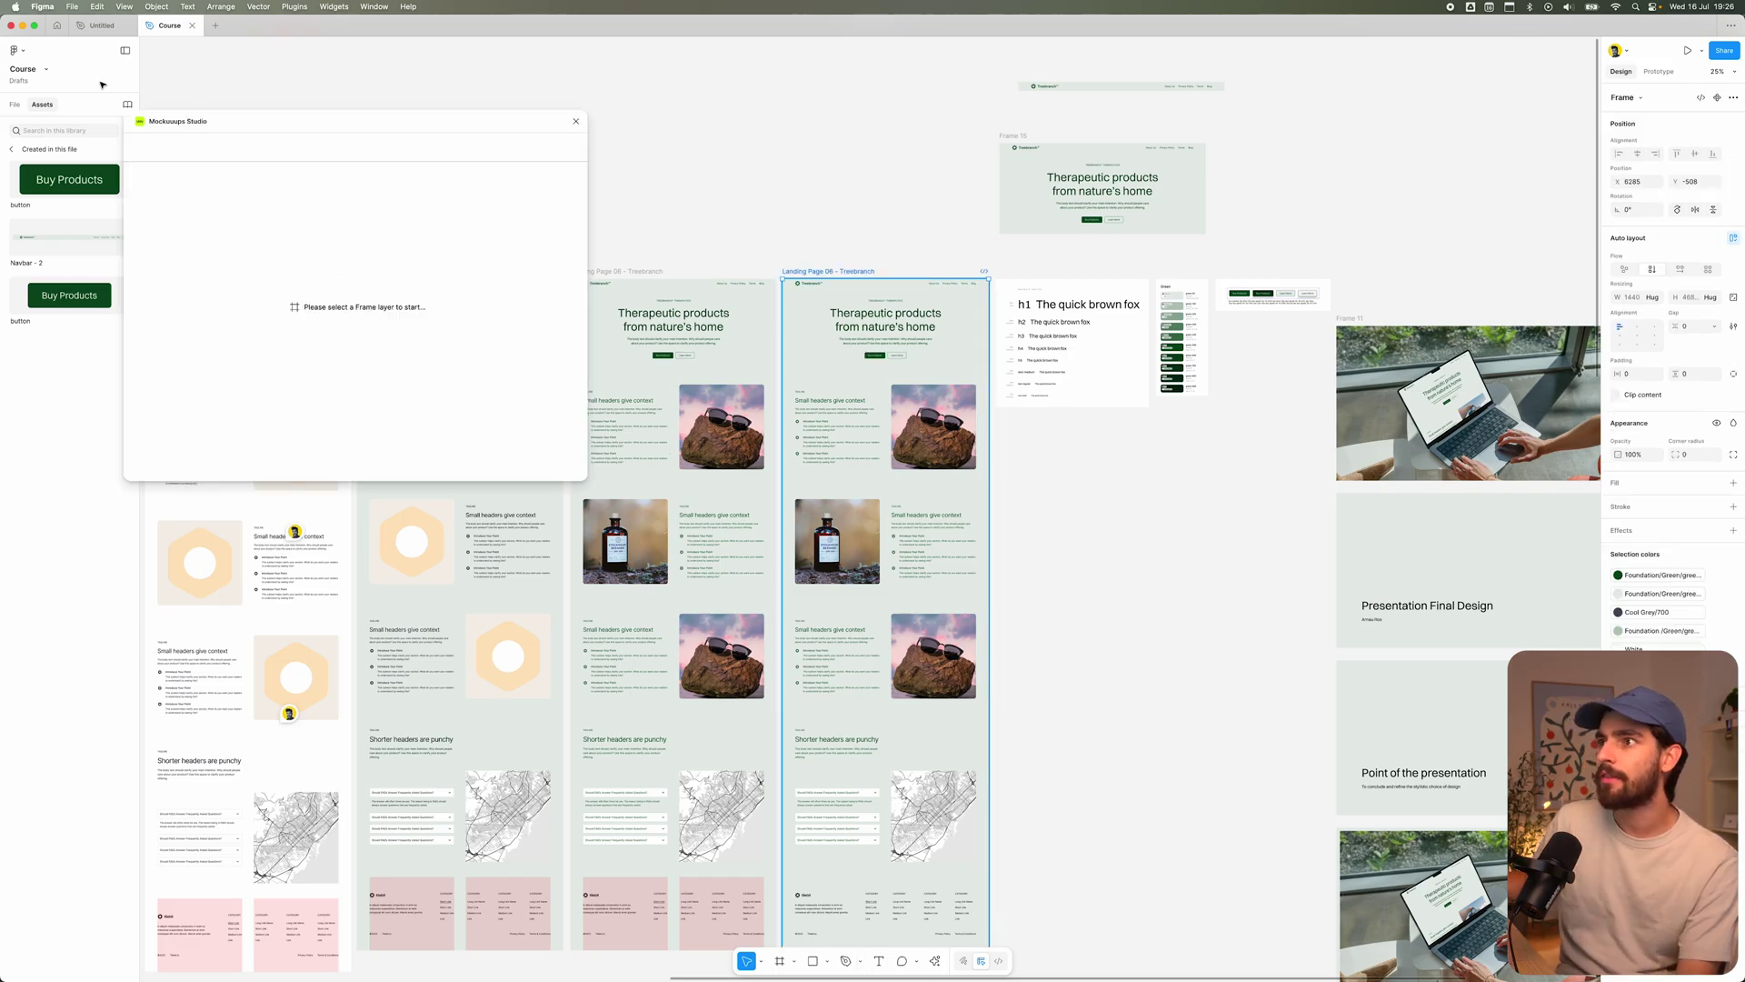
- Move the Mockuups Studio window clear of the landing page frames and browse the mockup gallery
key(alt+1)
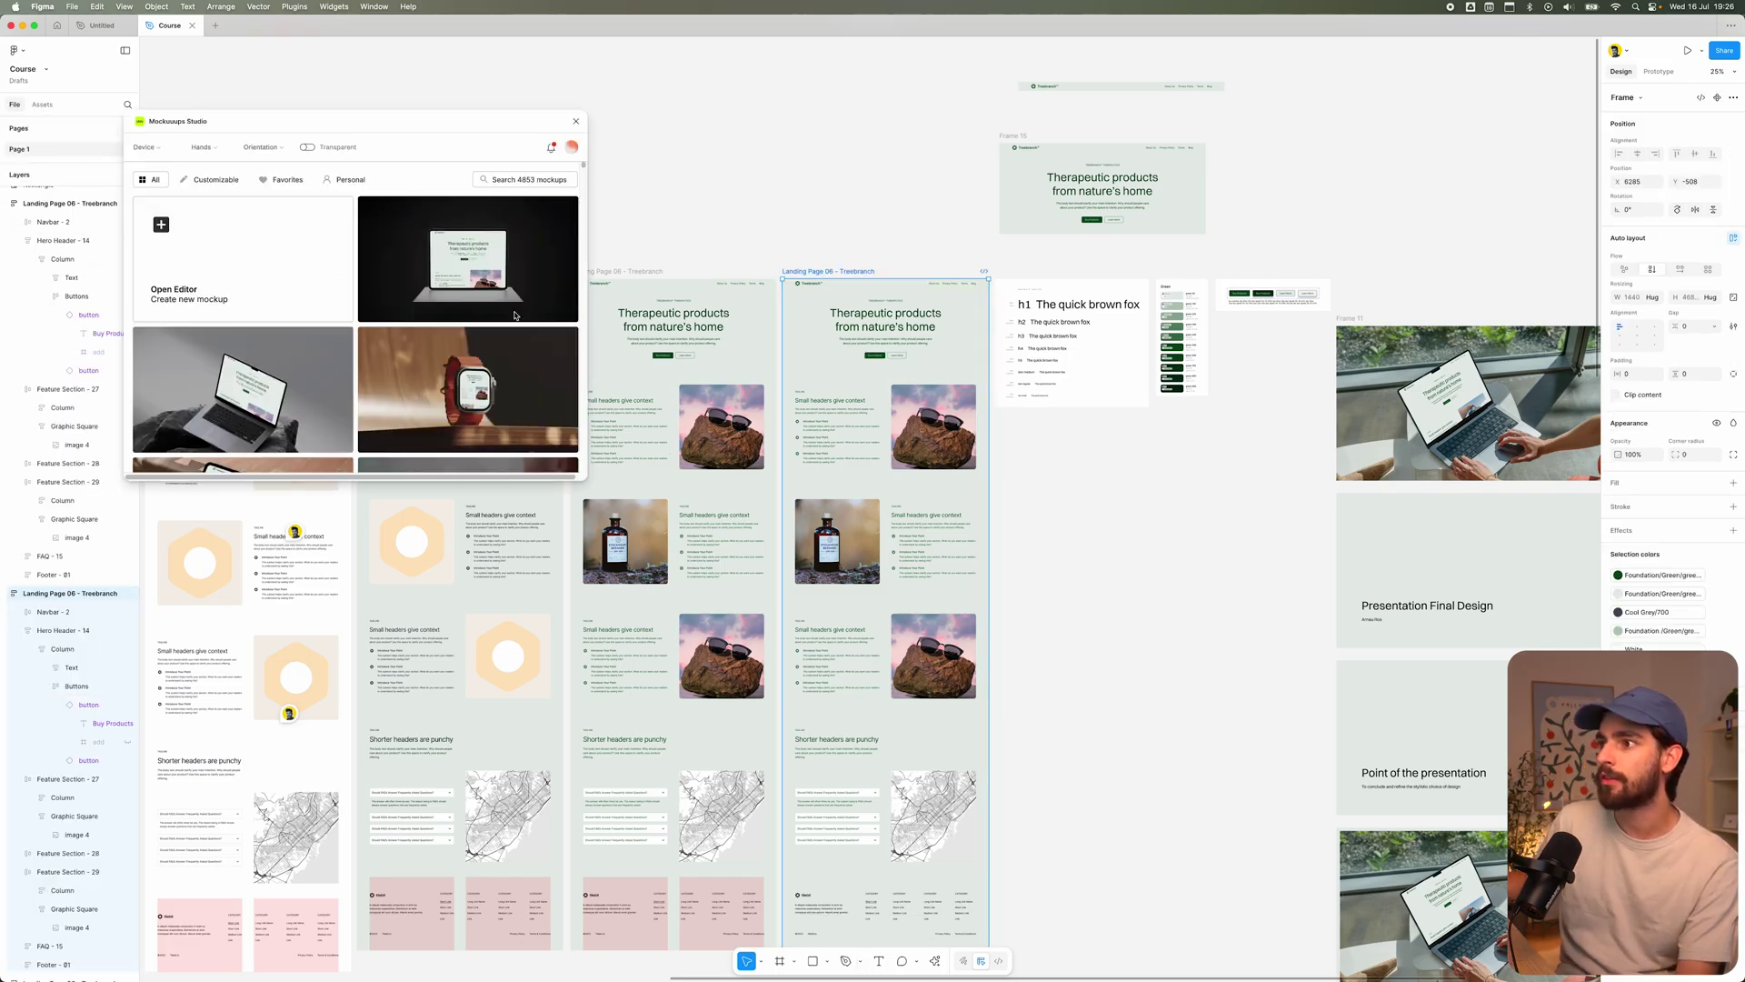
drag(320, 128, 196, 55)
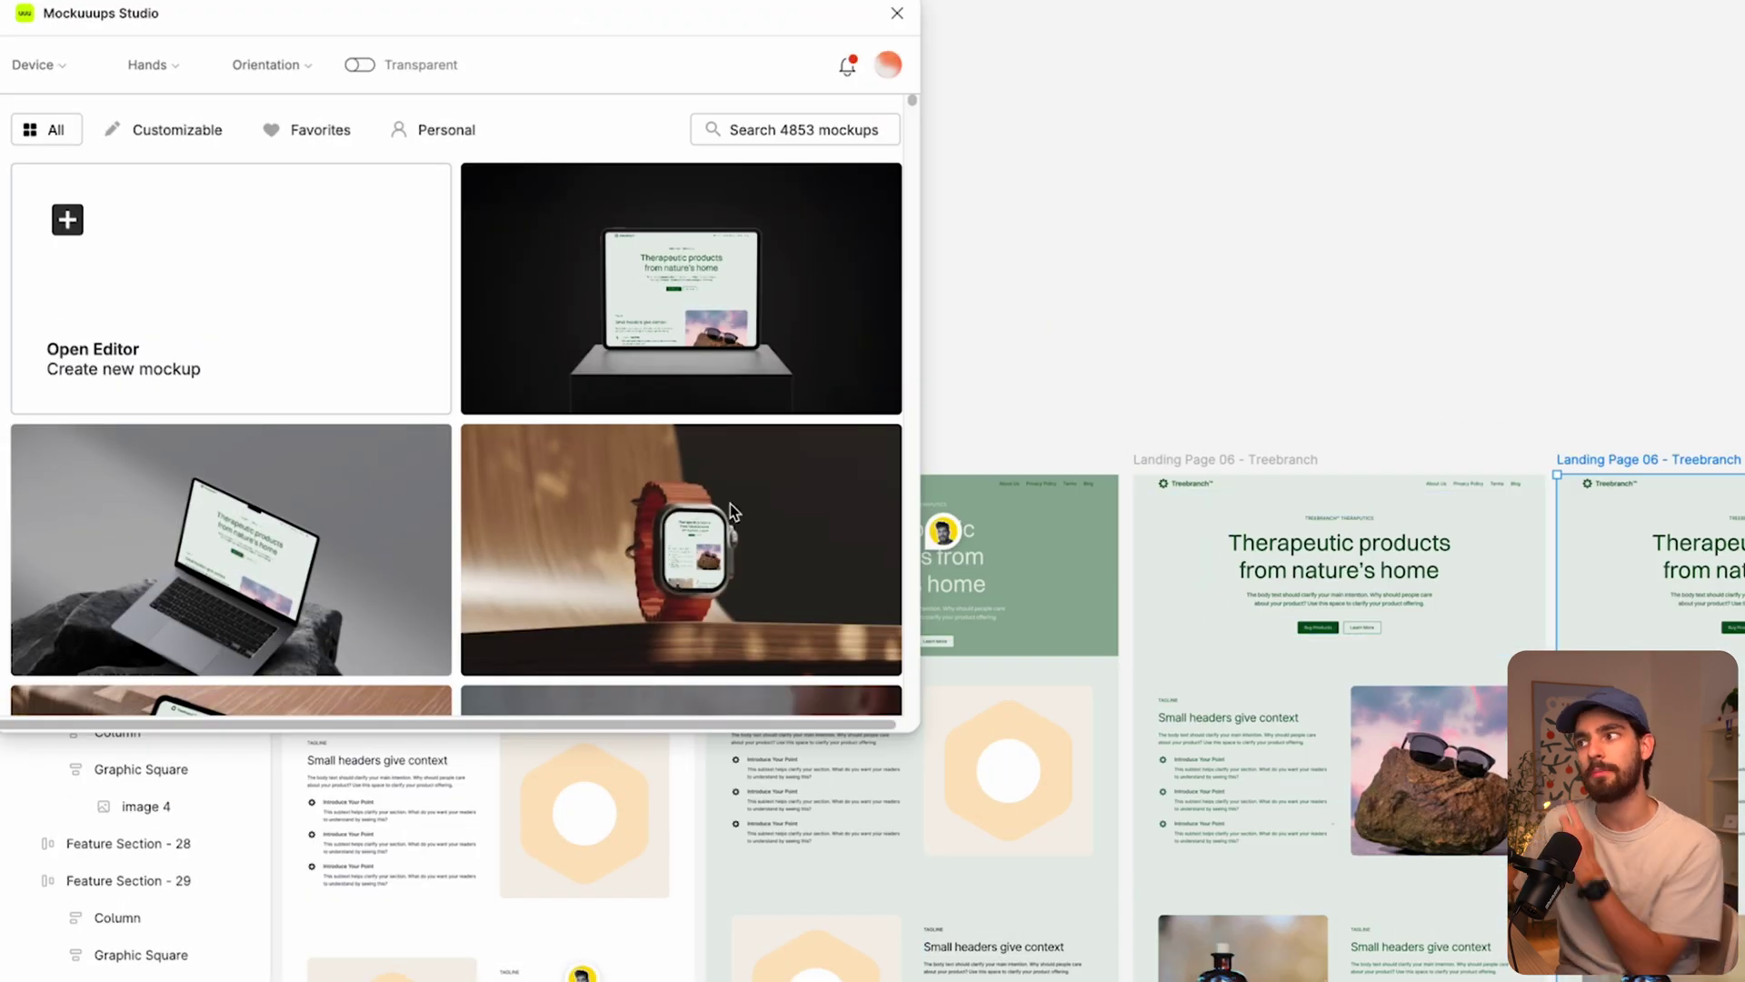
scroll(772, 600, down, 5)
scroll(825, 622, down, 2)
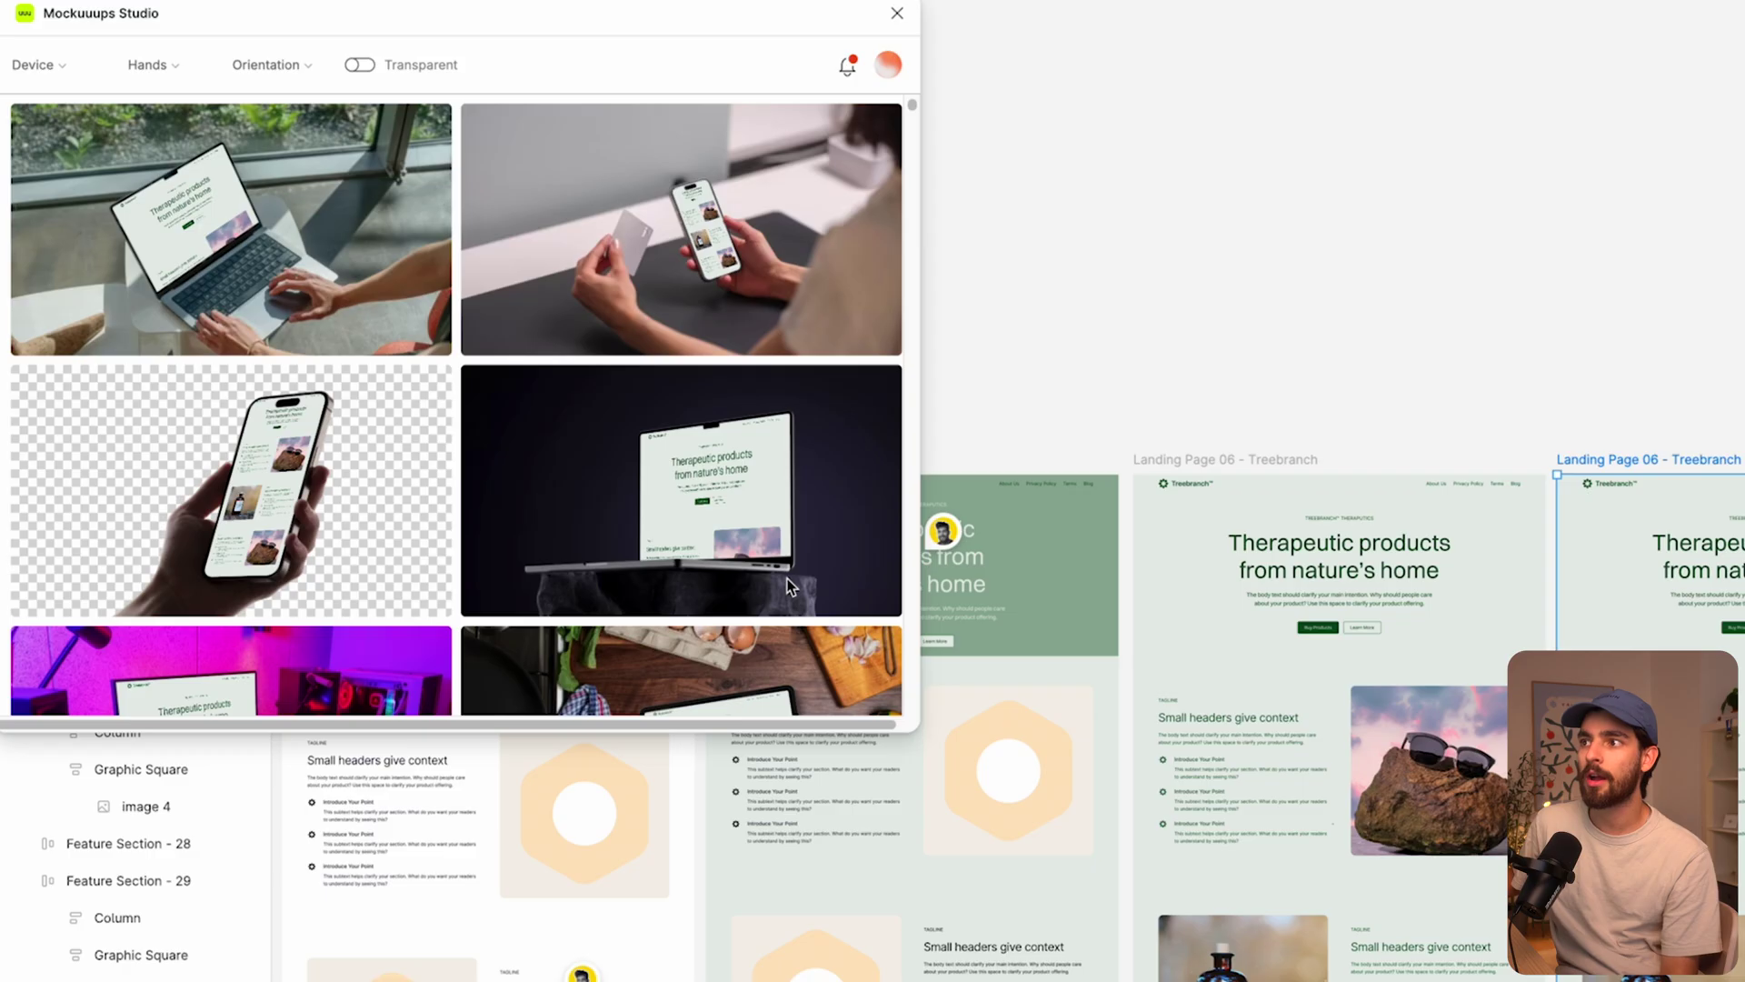
scroll(743, 645, down, 3)
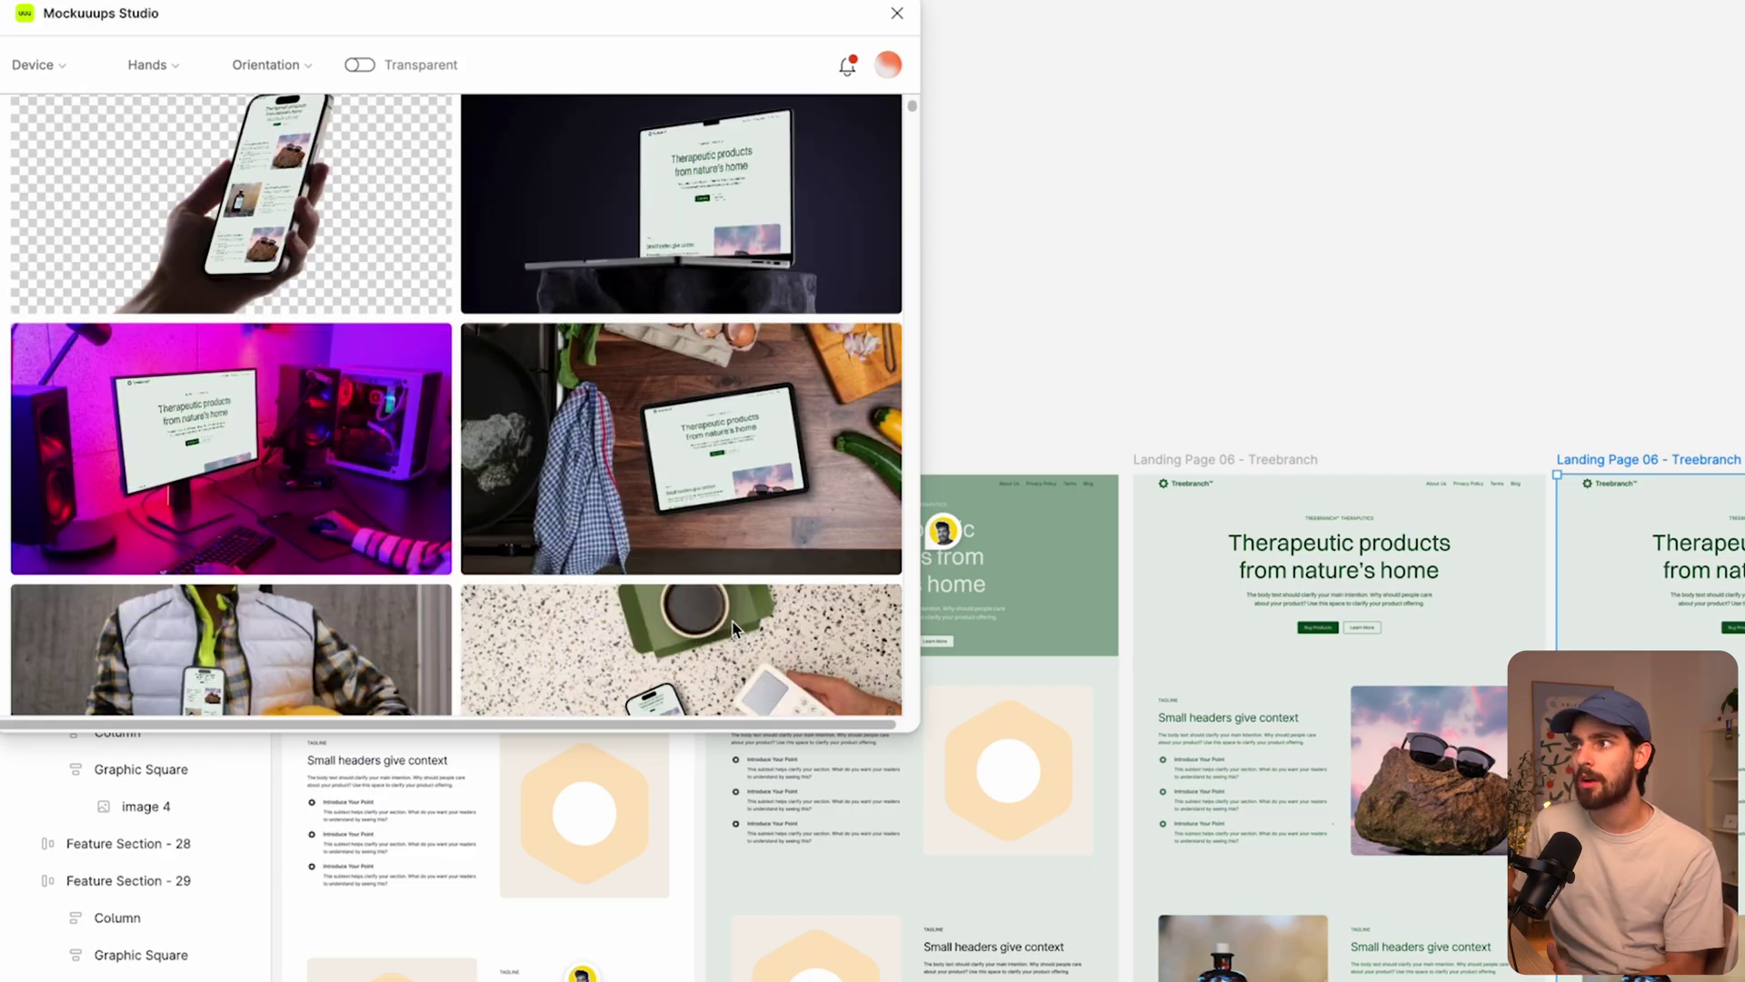
scroll(637, 627, down, 1)
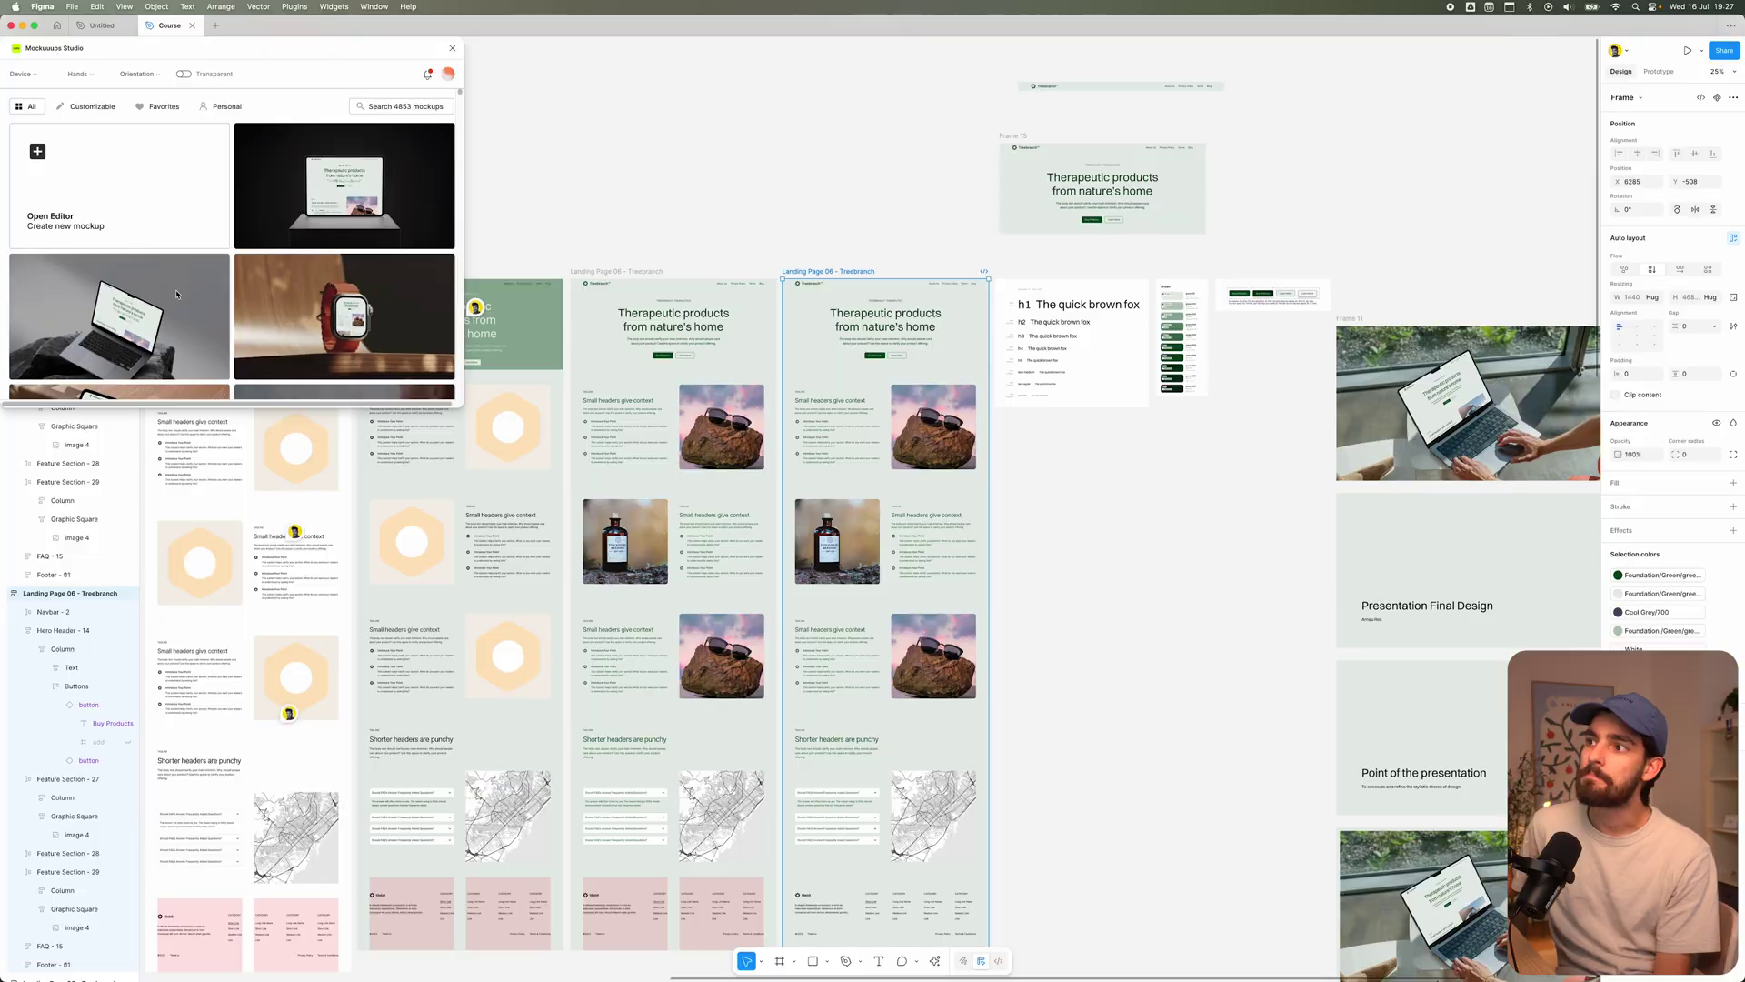
- Try the Chromebook and Apple Display device filters, and filter the mockups by MacBook
click(88, 78)
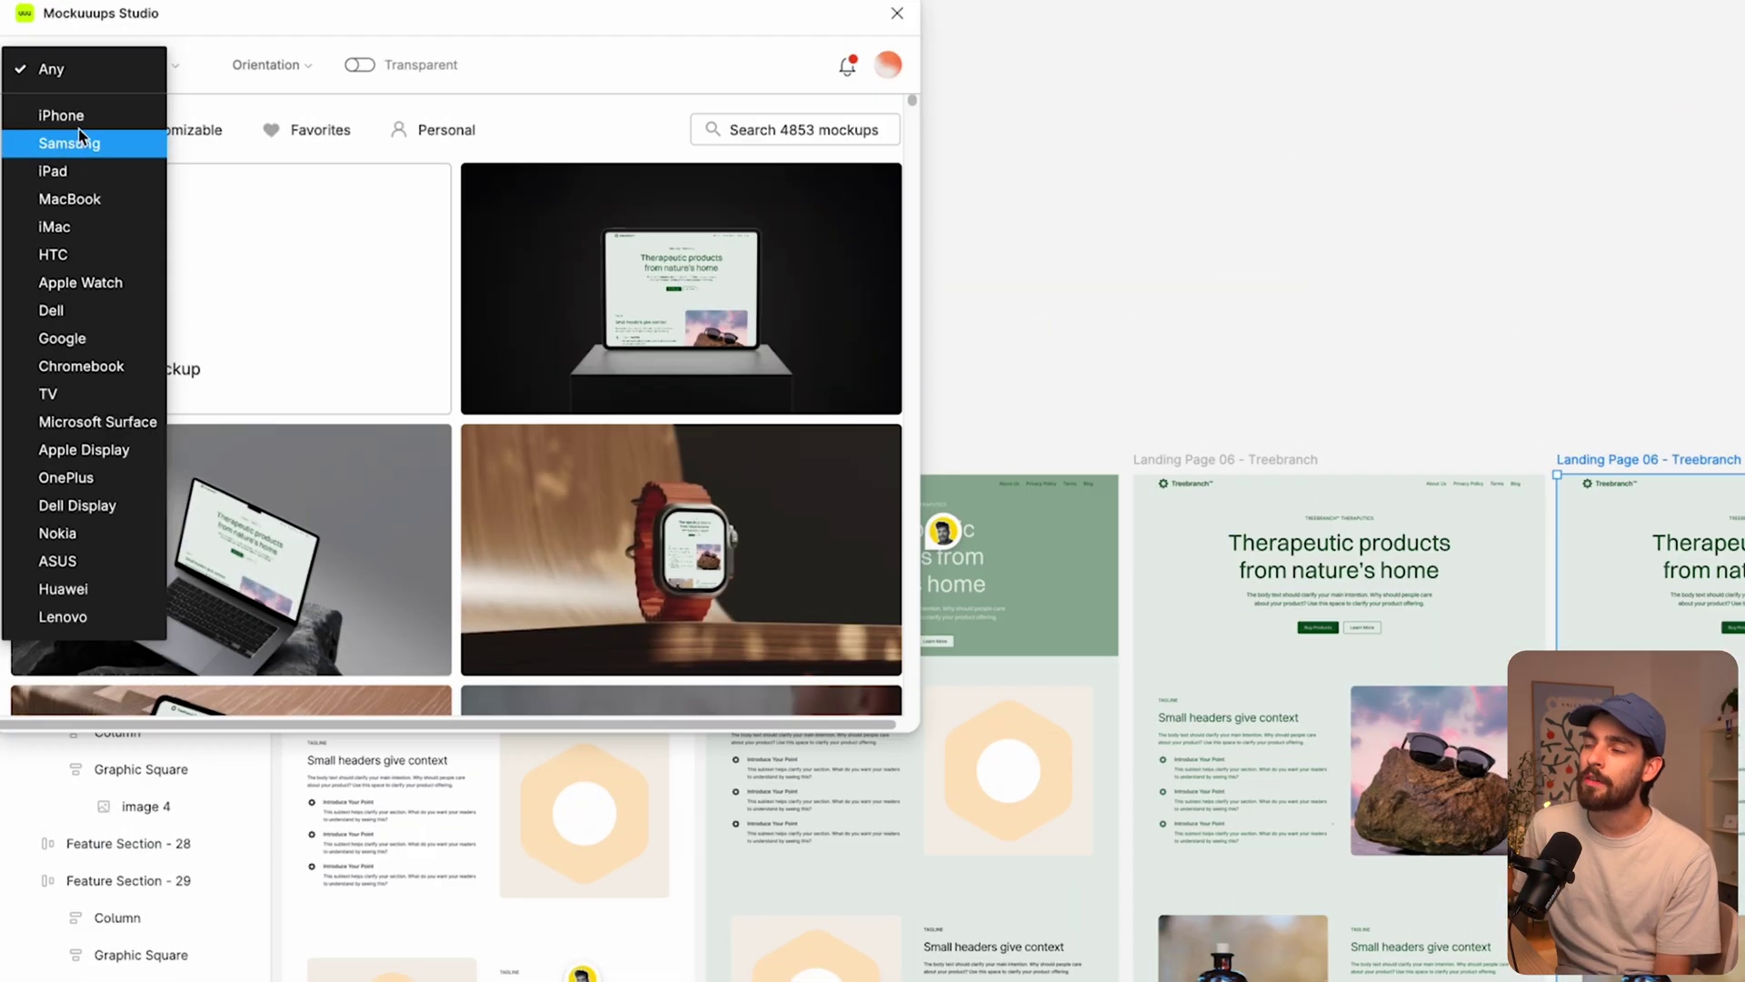
click(100, 365)
click(73, 66)
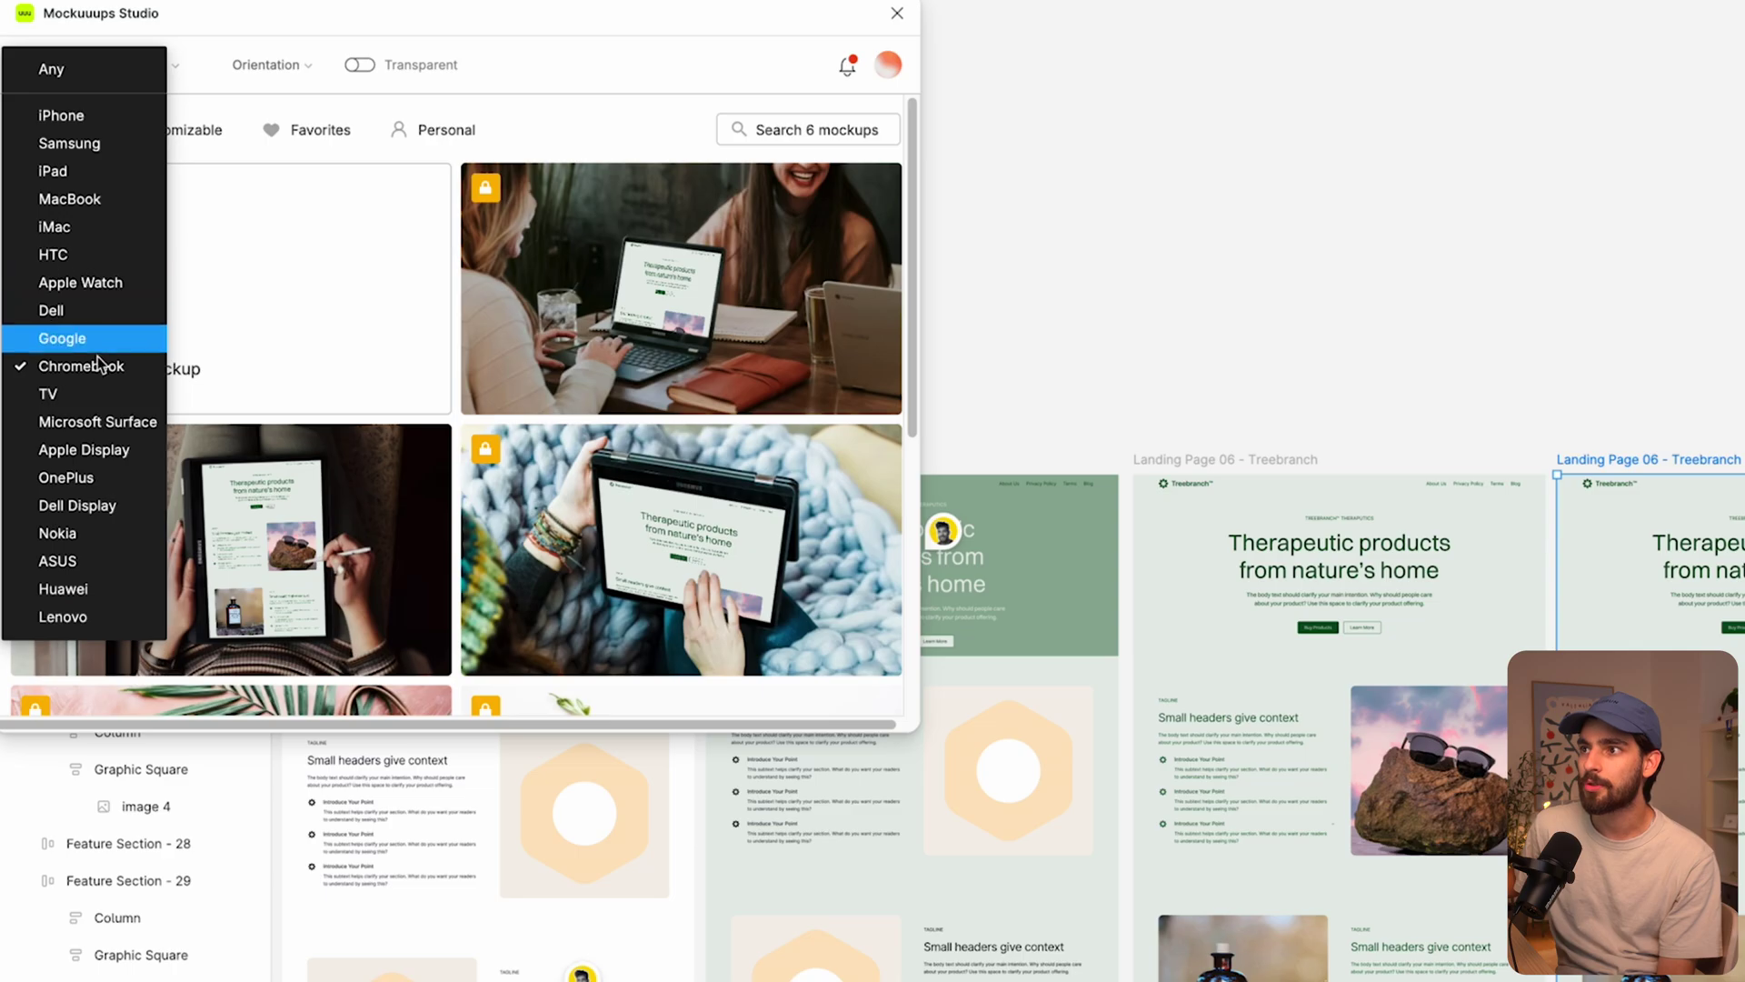
click(83, 449)
click(75, 64)
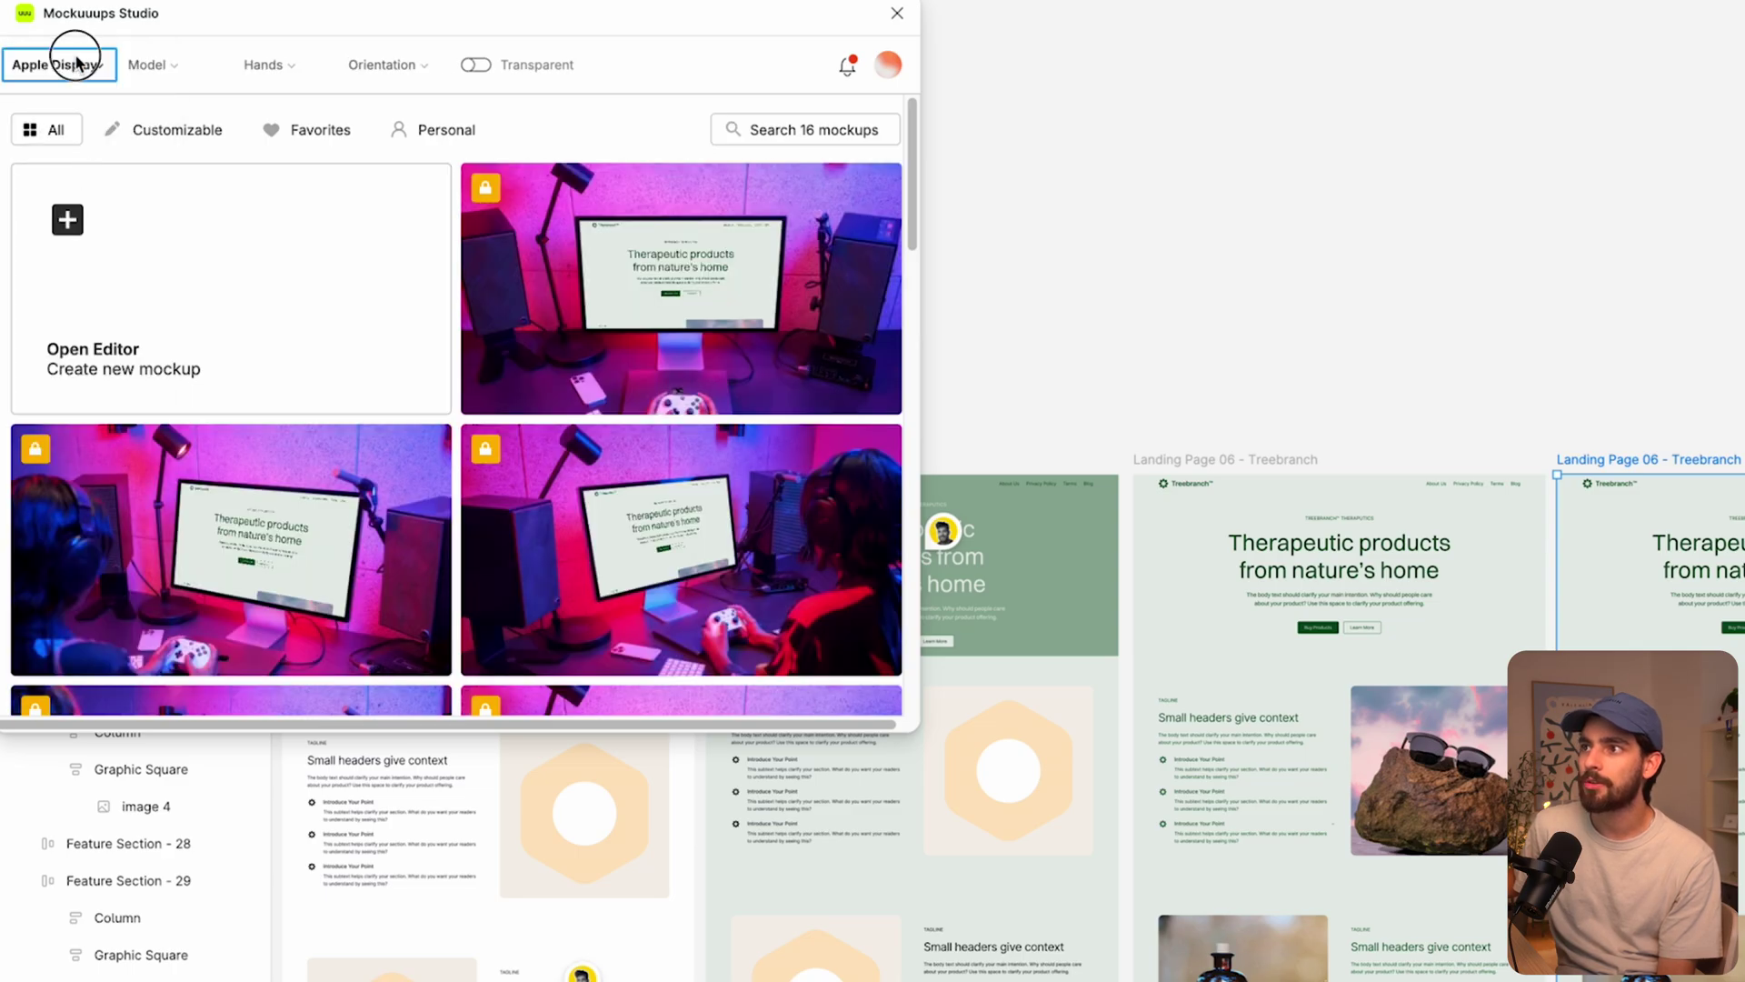
click(91, 192)
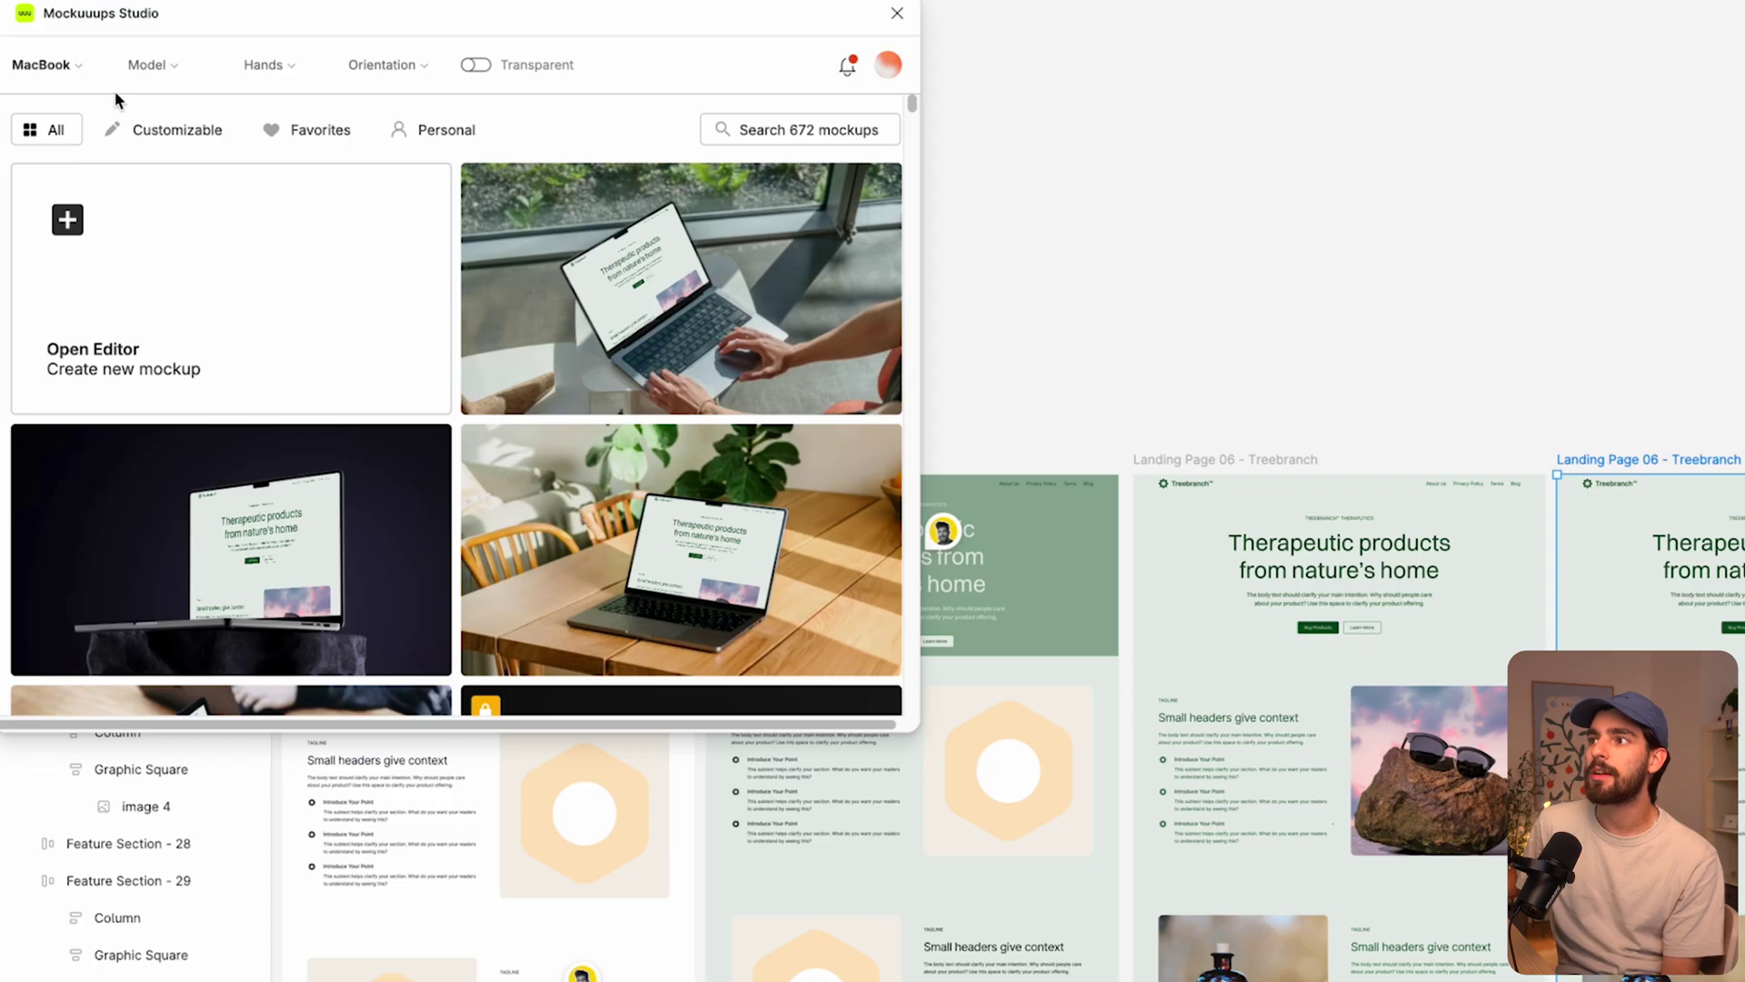
- Try the MacBook Air 15" and MacBook Pro 14" model filters, and reset the model to Any
click(153, 65)
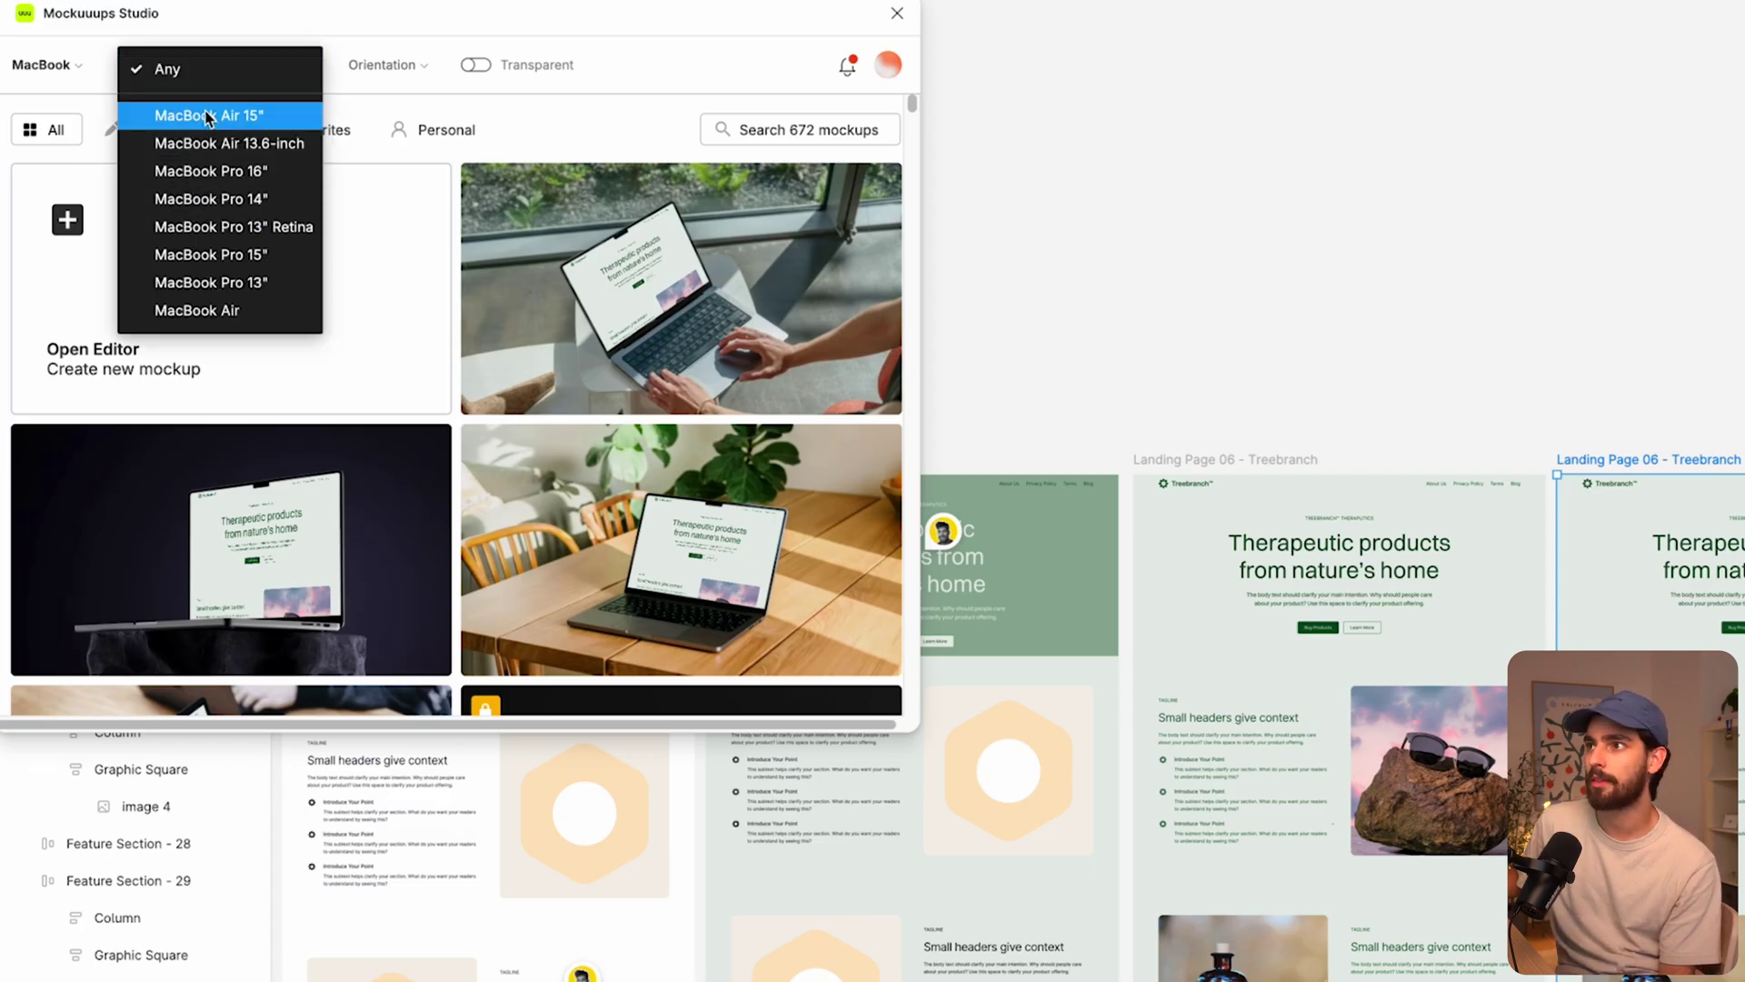
click(207, 116)
click(196, 76)
click(205, 200)
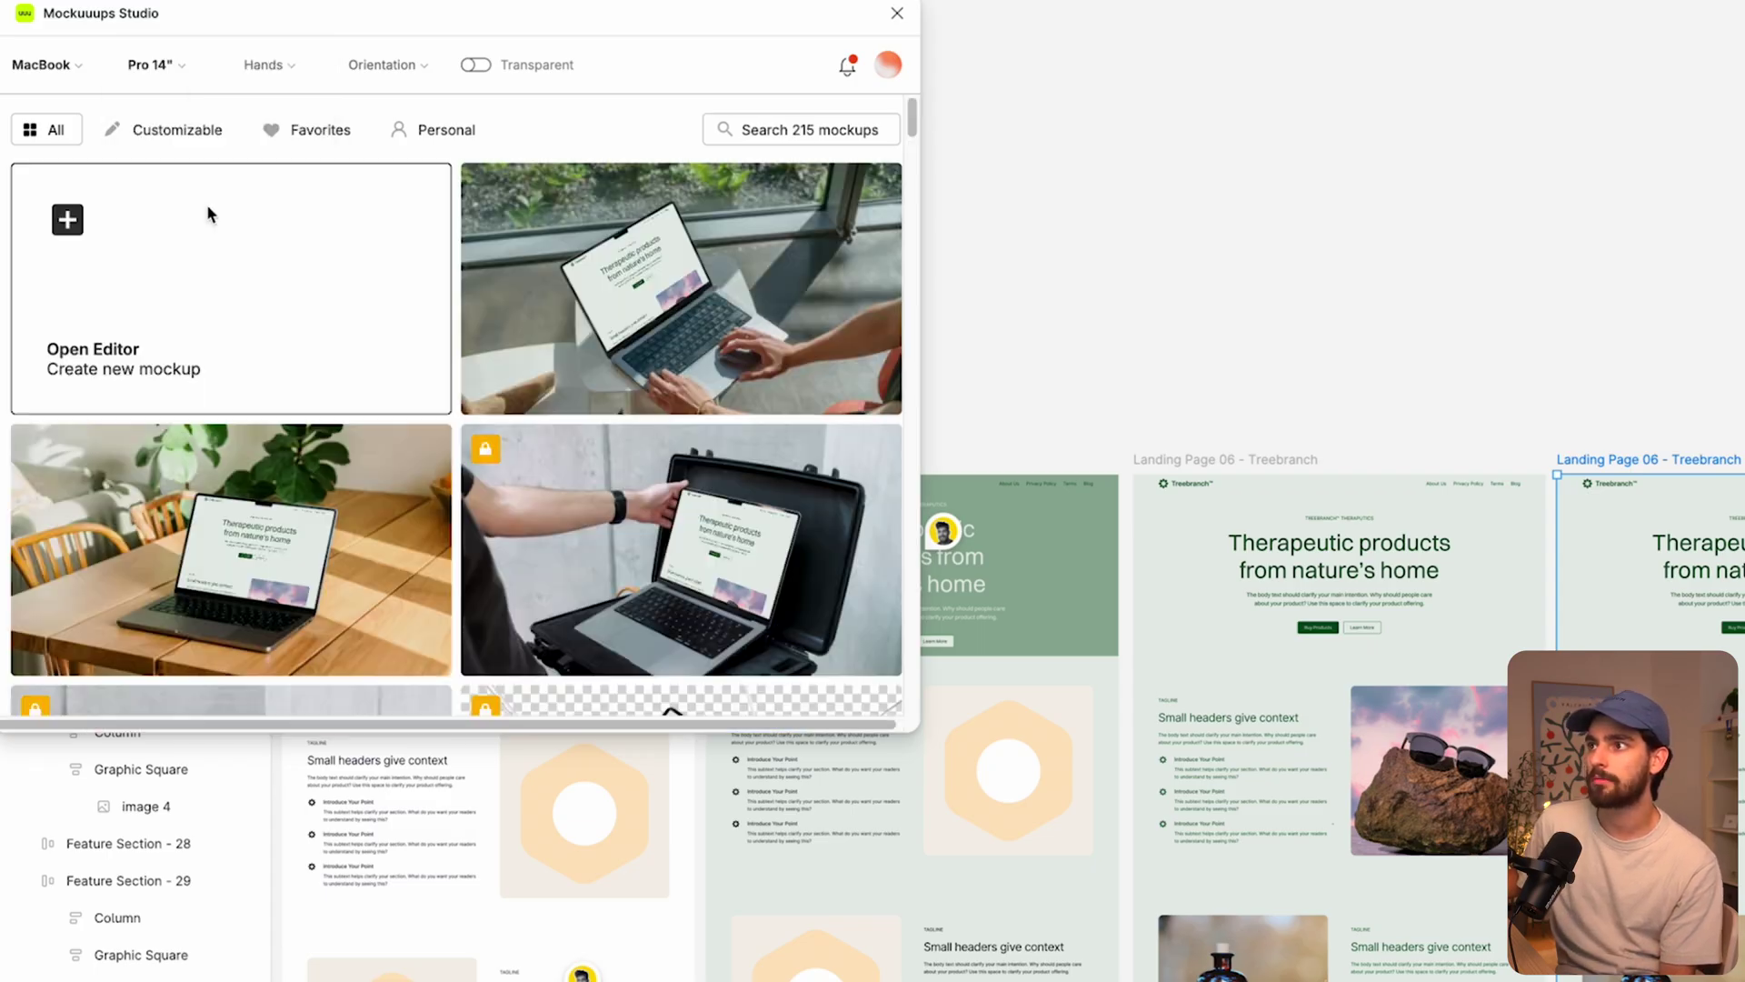
click(155, 65)
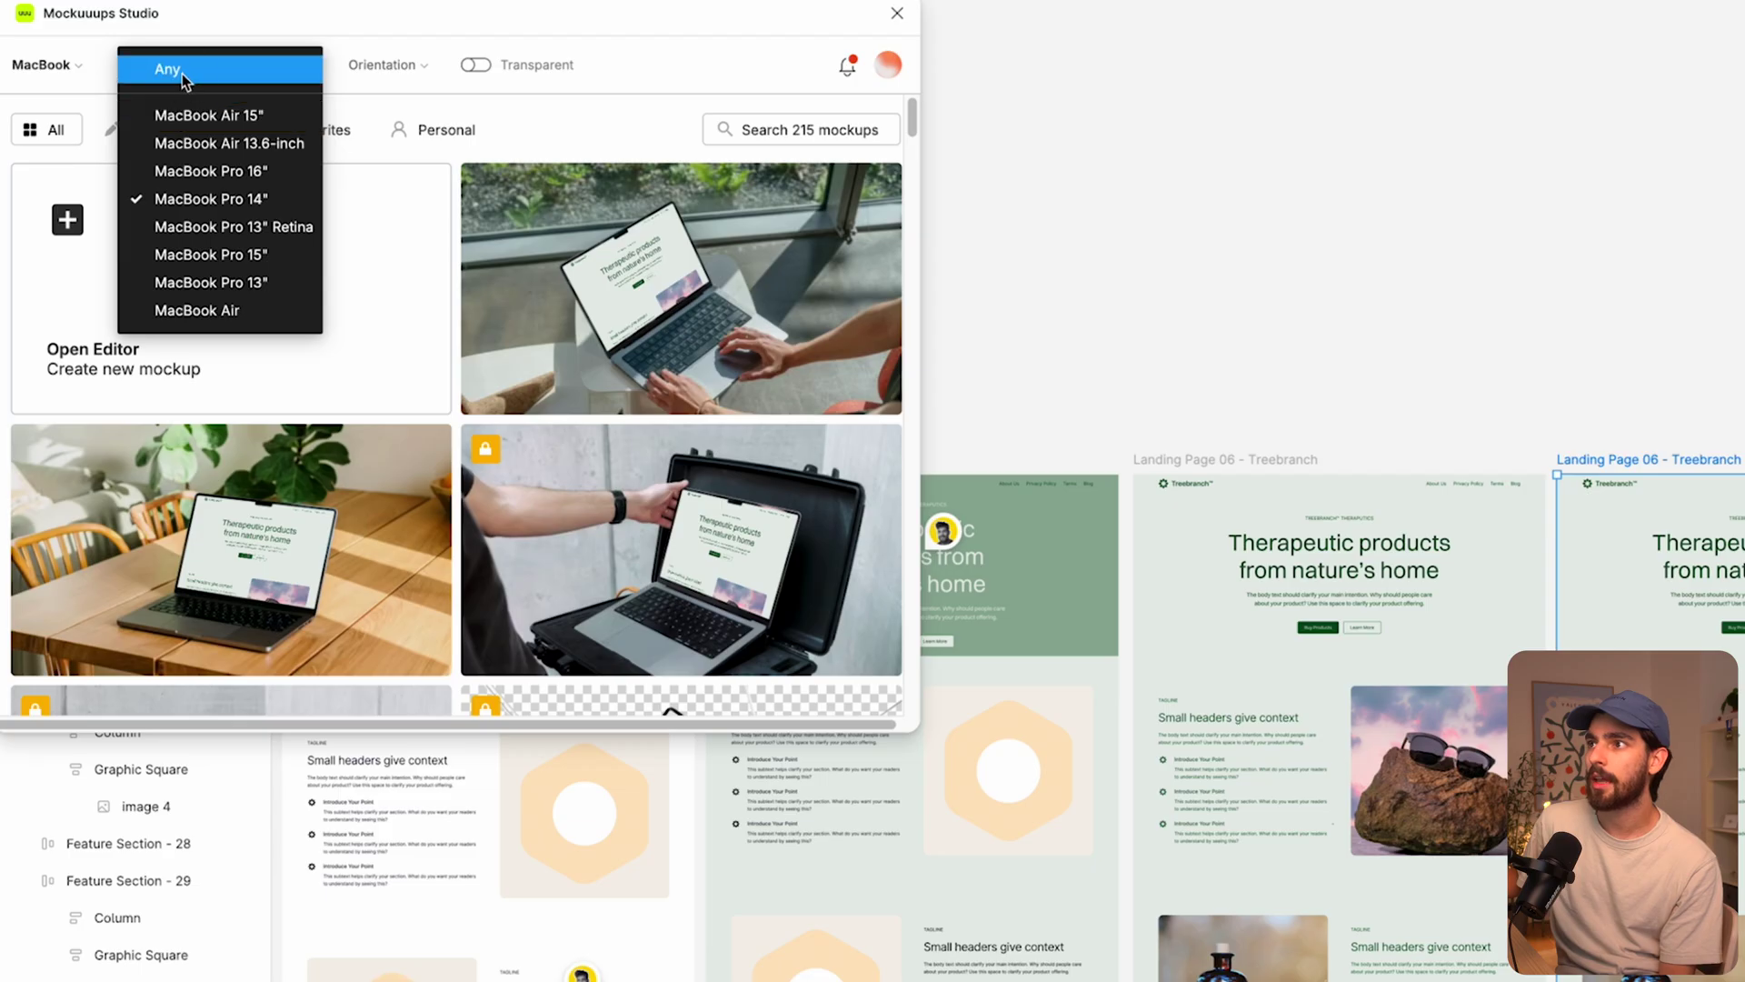
click(181, 74)
- Filter the mockups by Female hands and open the Free MacBook Pro with Female Professional mockup
click(269, 65)
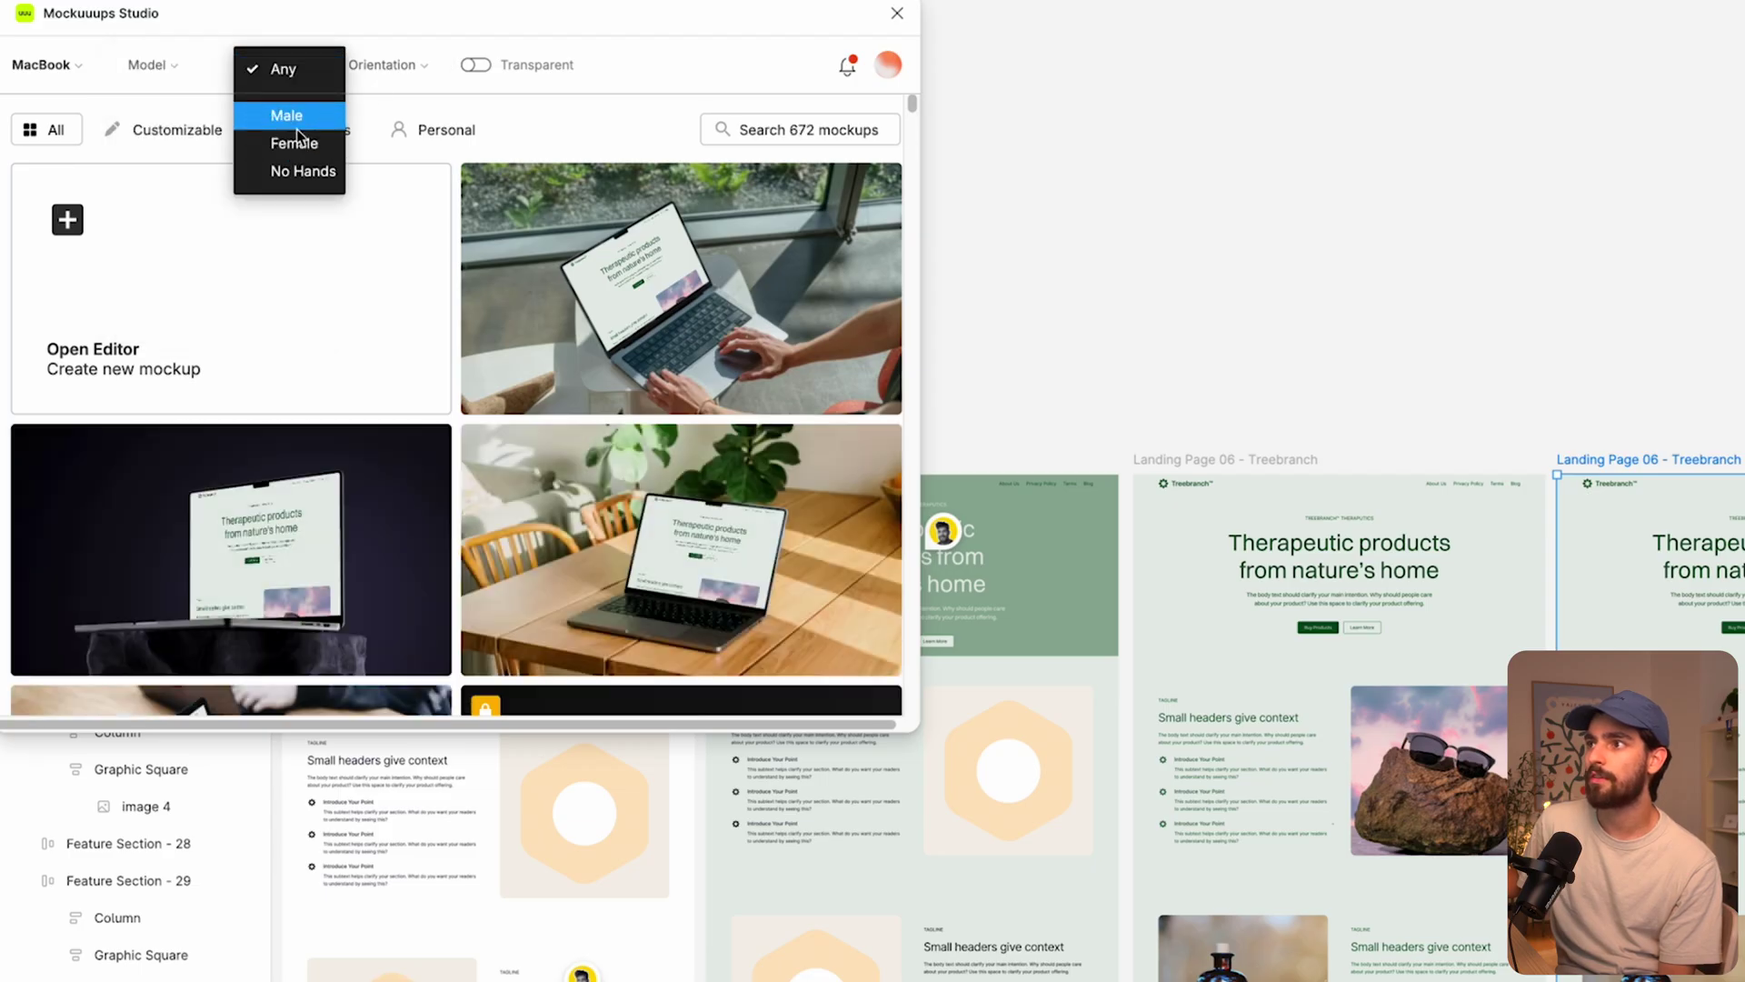
click(296, 143)
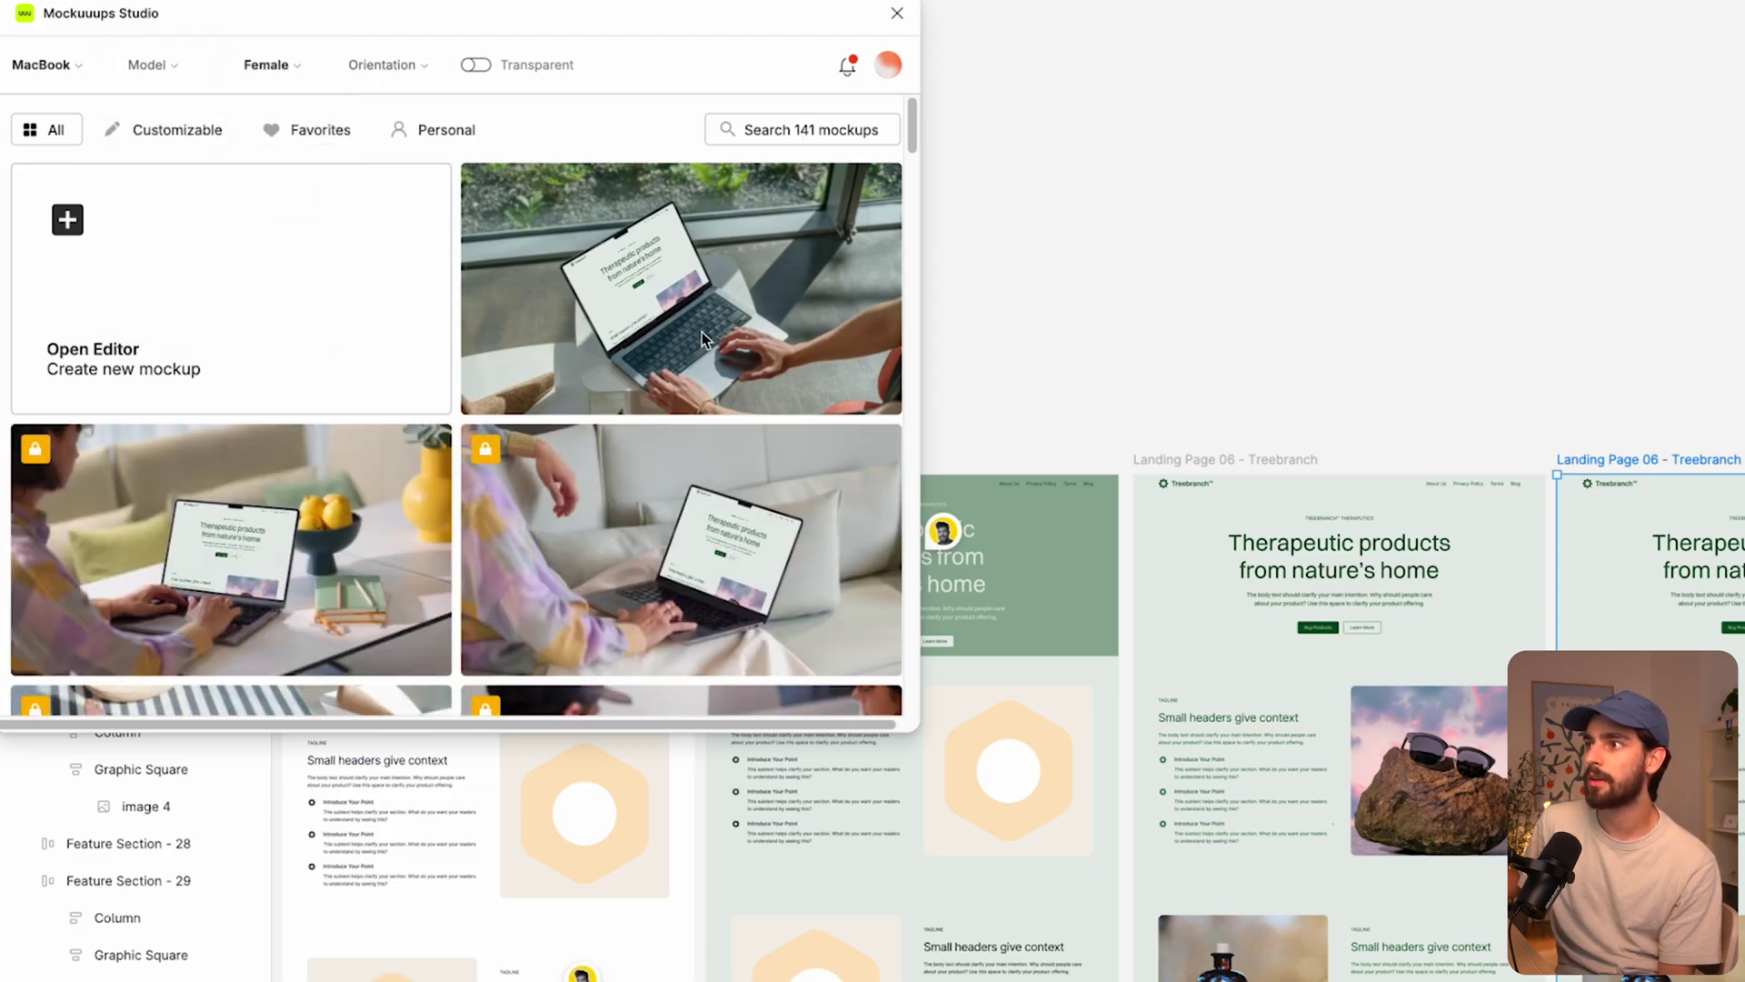
click(722, 397)
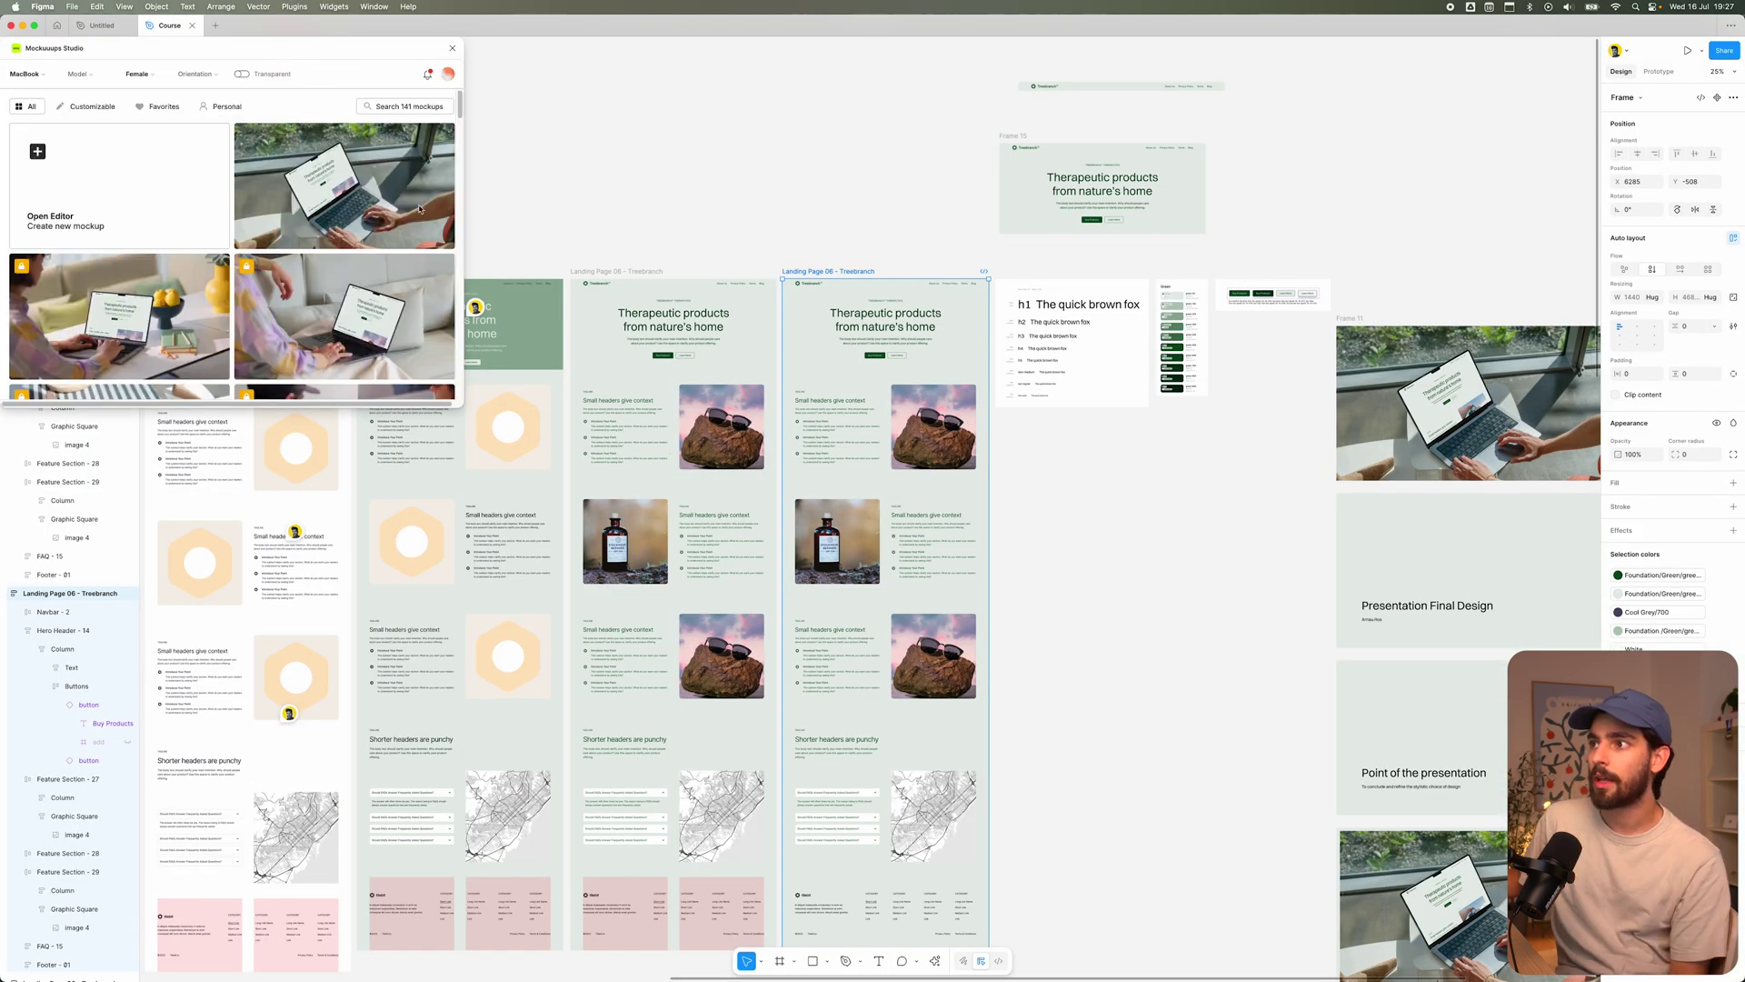
click(374, 133)
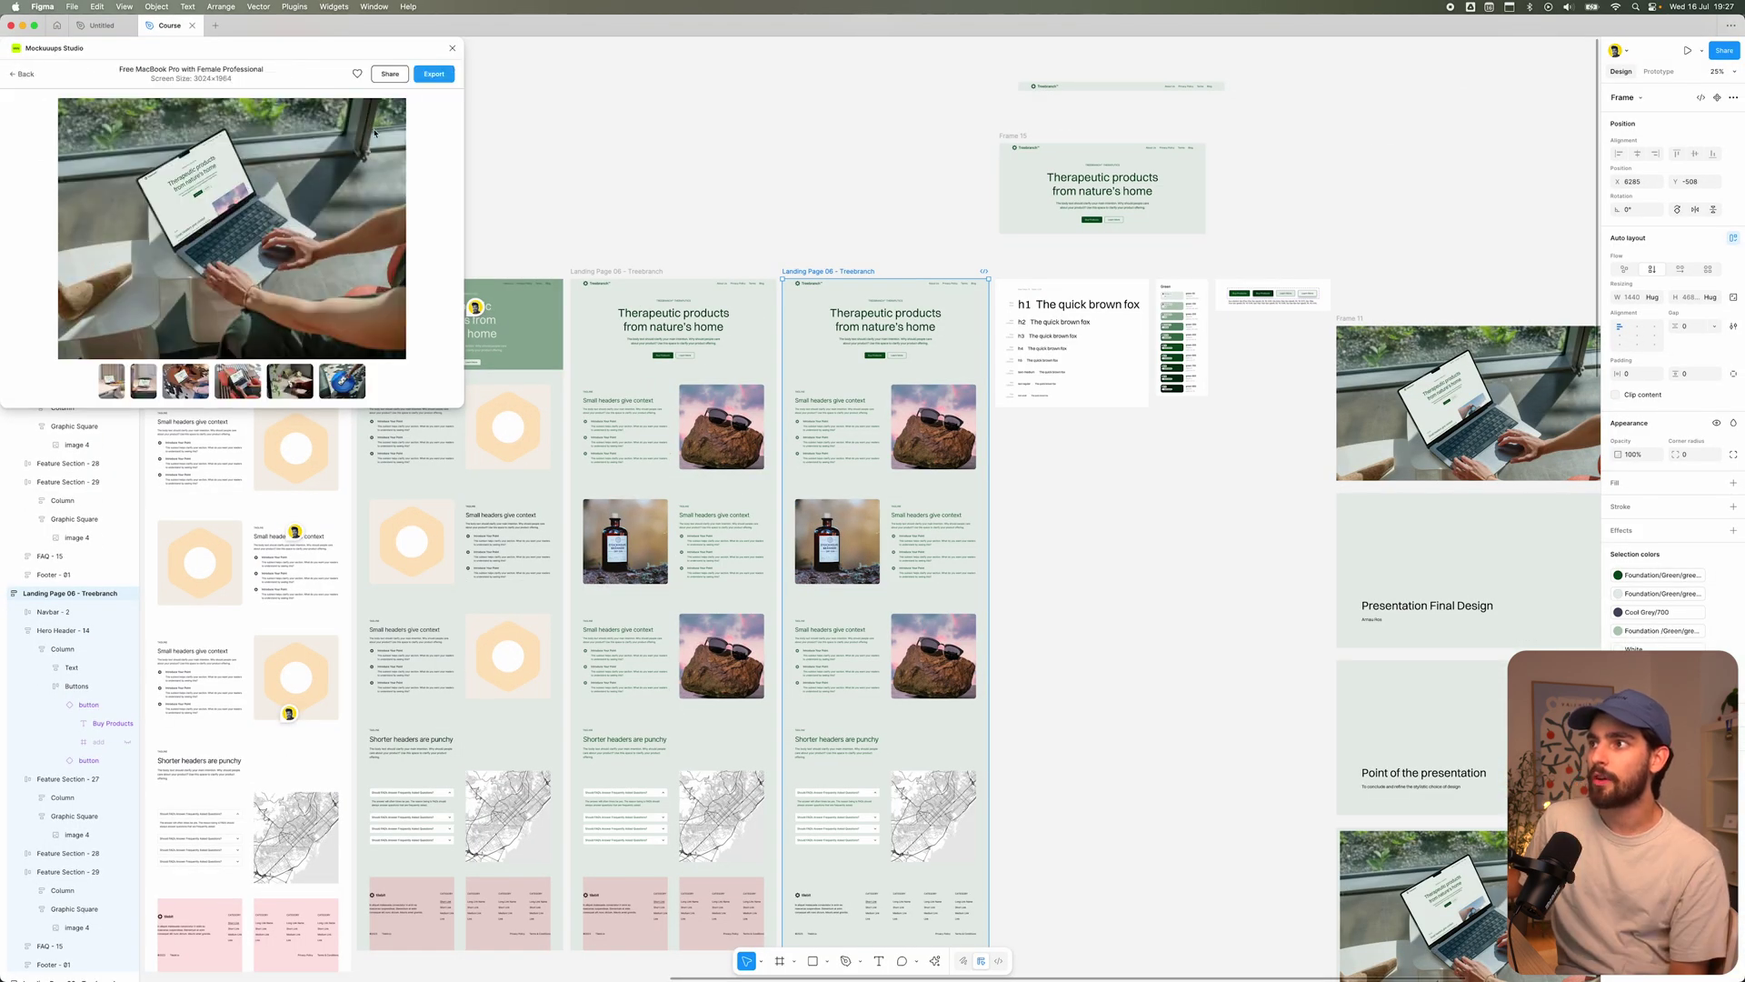
- Export the opened MacBook mockup as an image file and save it in Downloads
click(427, 76)
click(419, 103)
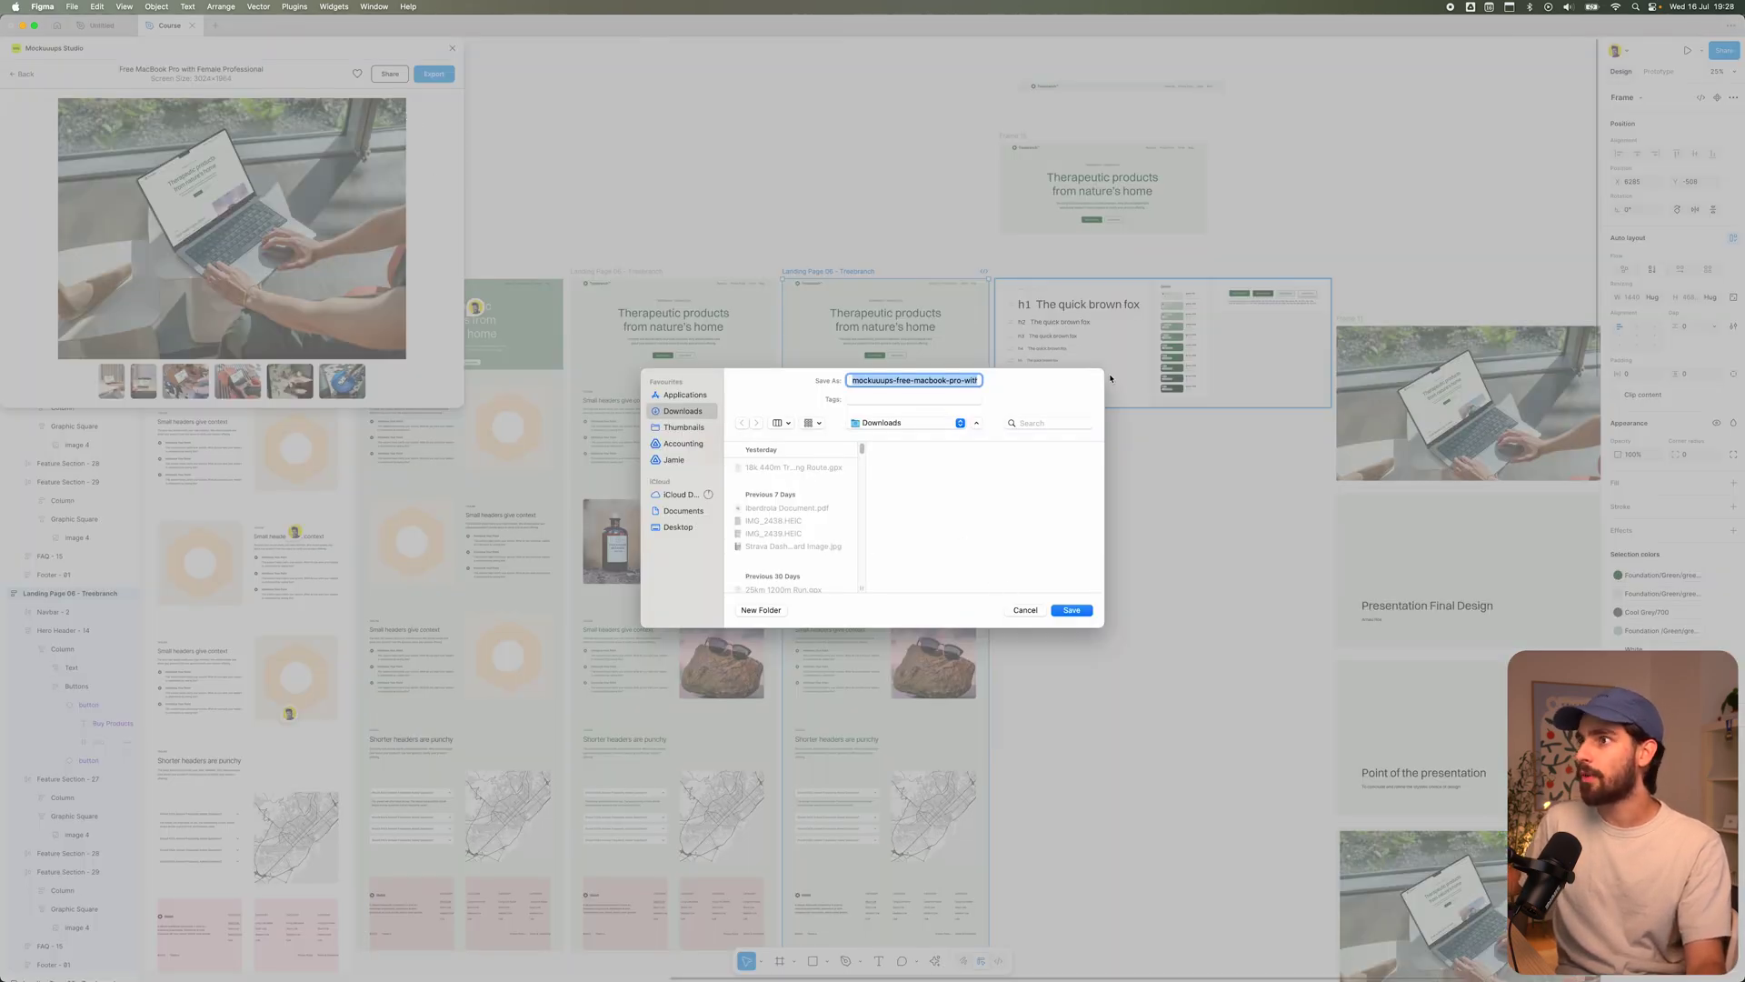
click(1071, 610)
- Examine the MacBook mockup placed below the Point of the presentation slide and close Mockuups Studio
scroll(1094, 637, right, 10)
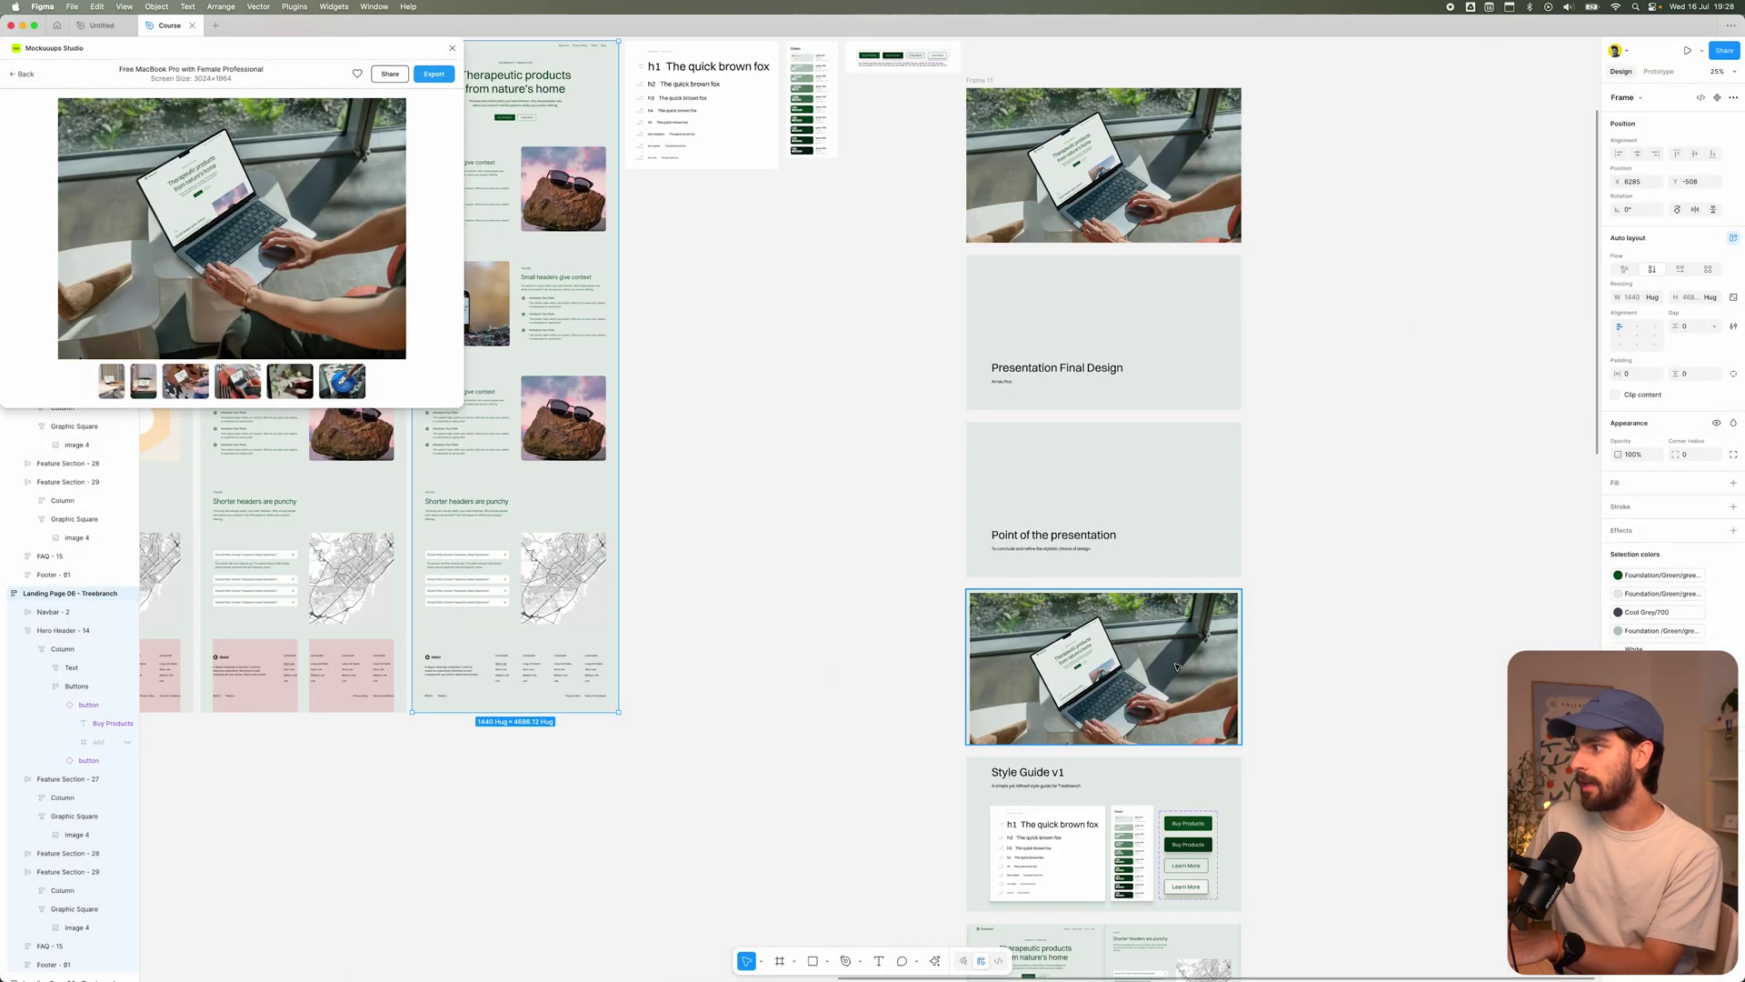
scroll(1095, 673, up, 10)
scroll(1094, 688, up, 3)
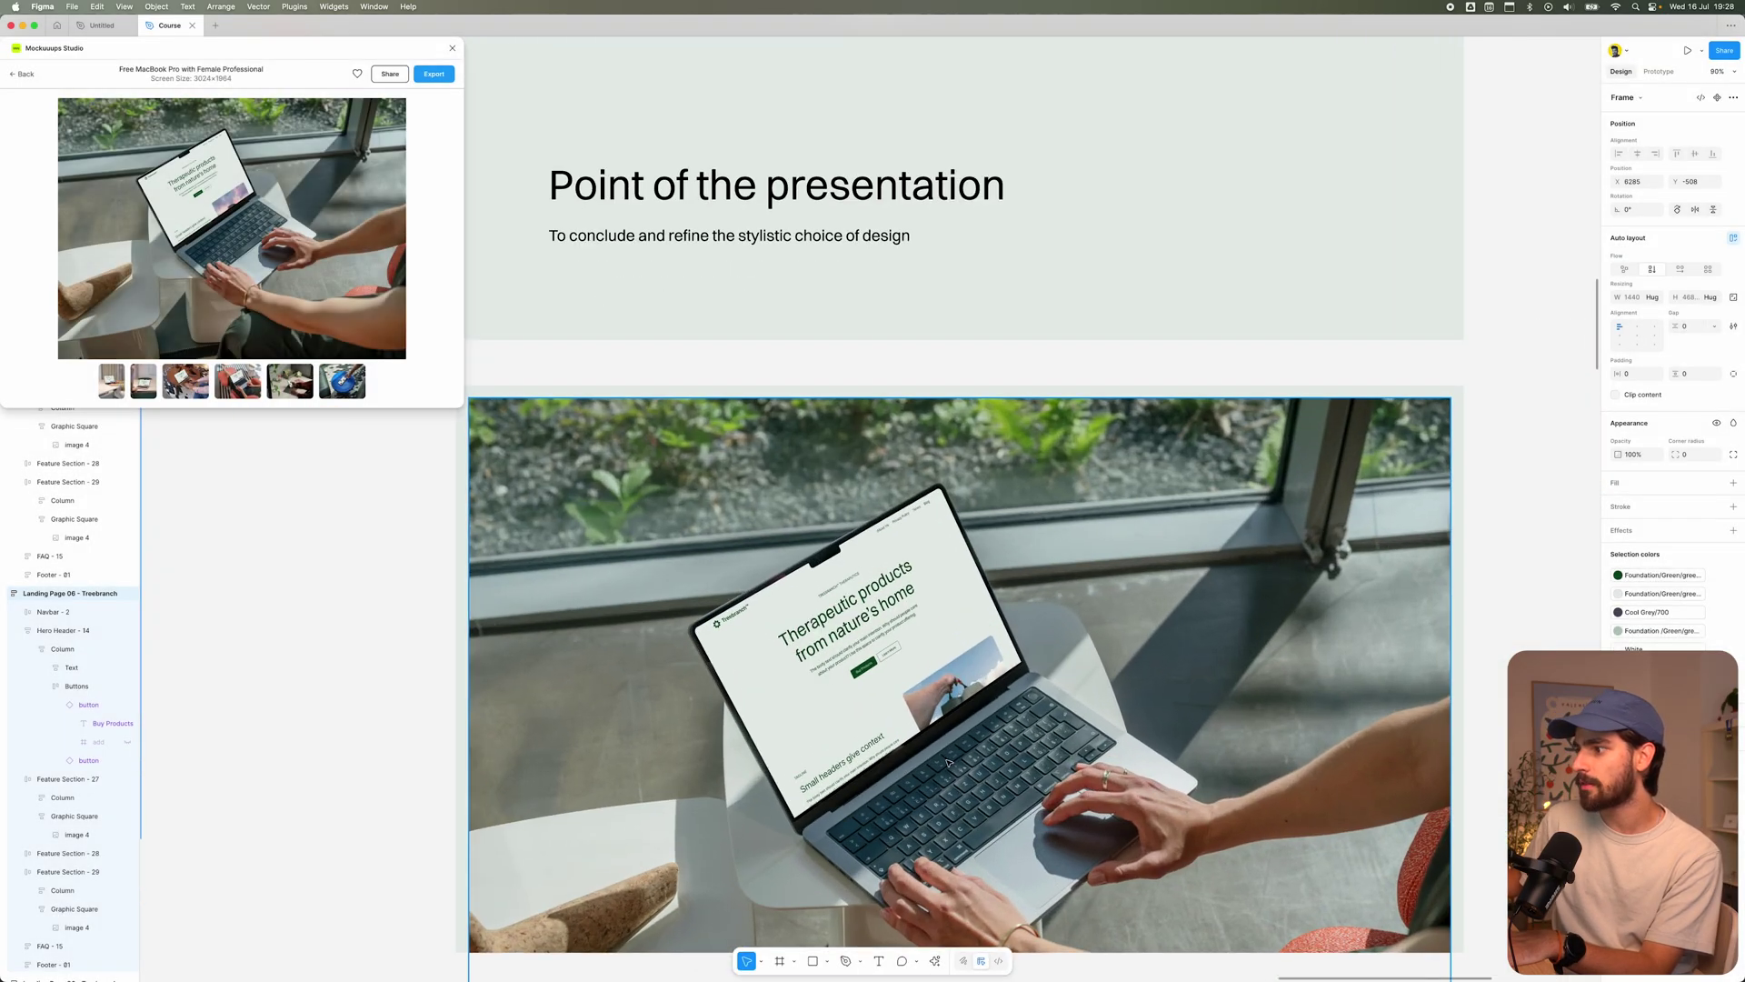
scroll(1000, 636, down, 2)
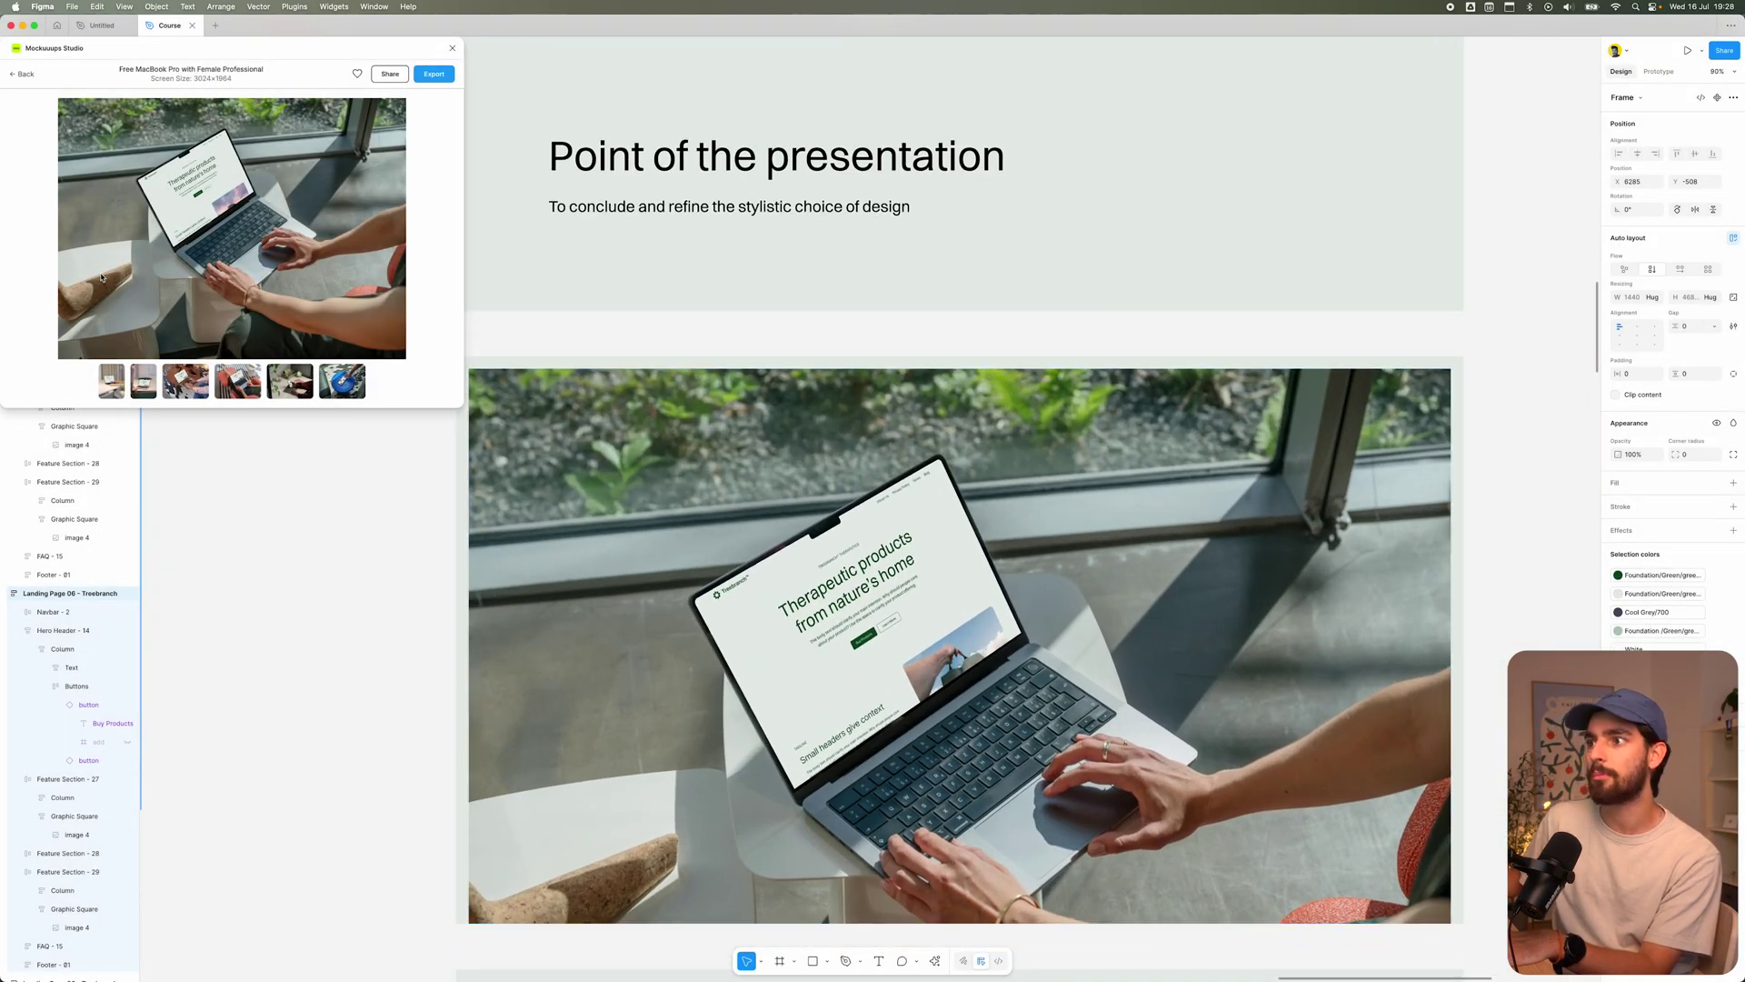
click(451, 49)
scroll(957, 636, down, 1)
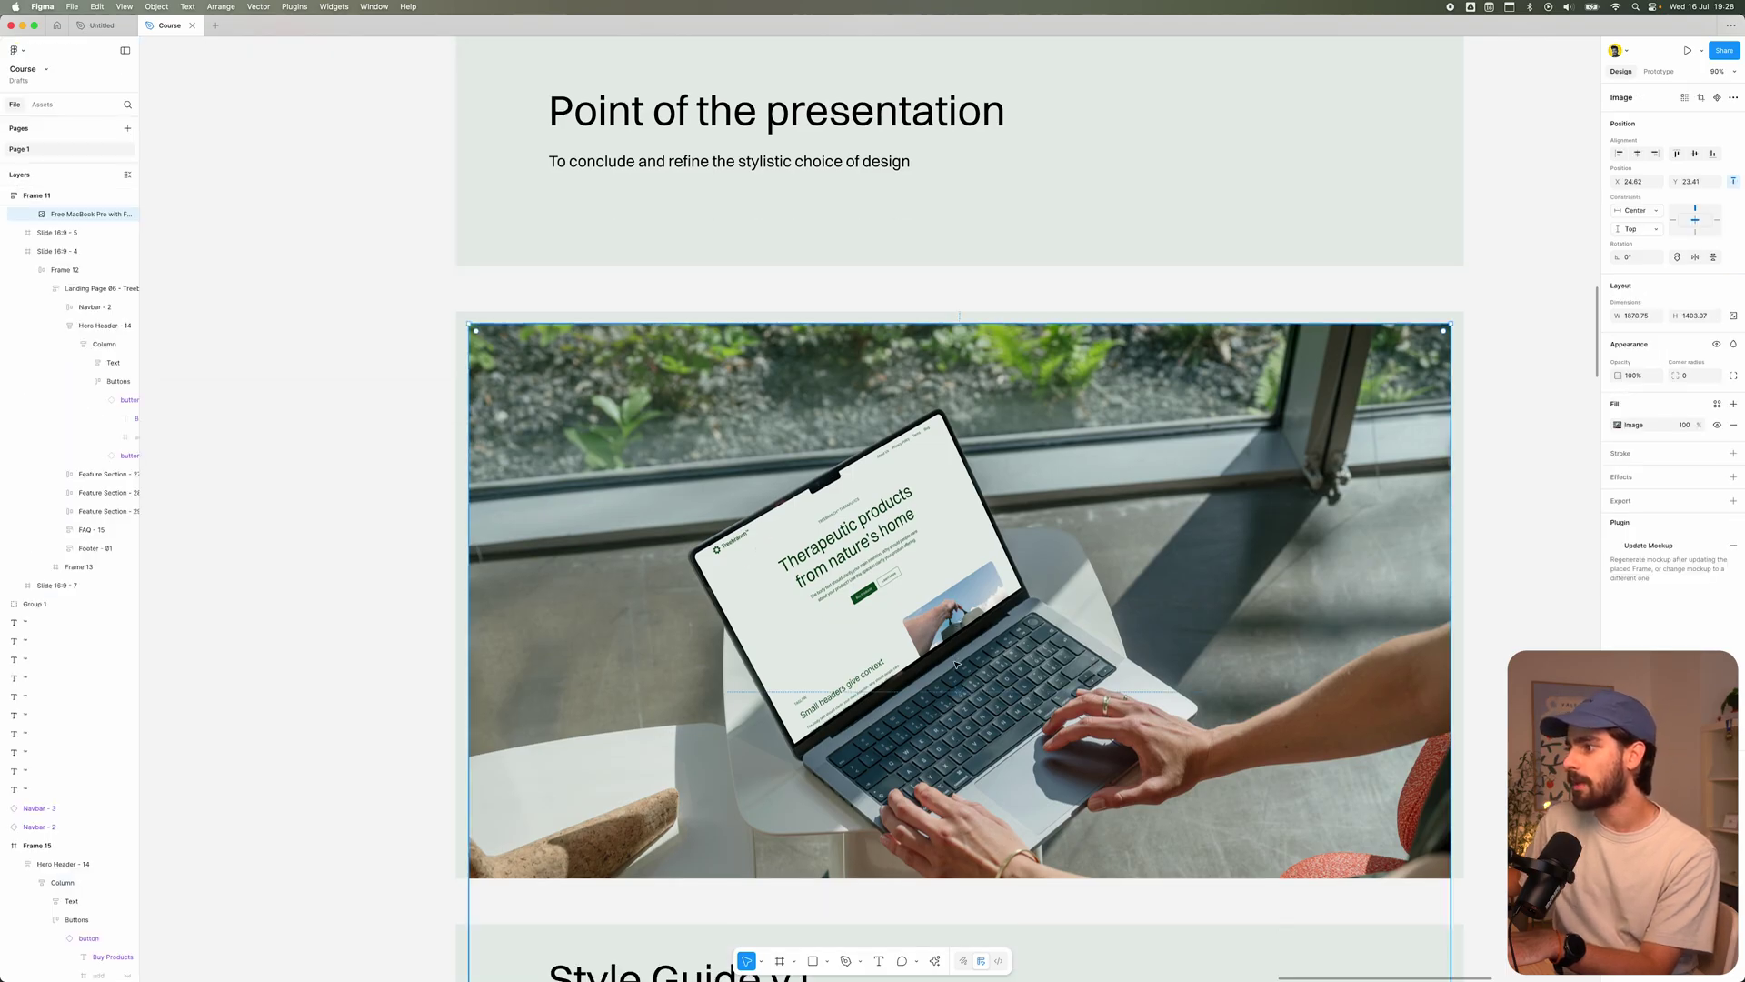
scroll(957, 663, up, 5)
scroll(957, 663, down, 4)
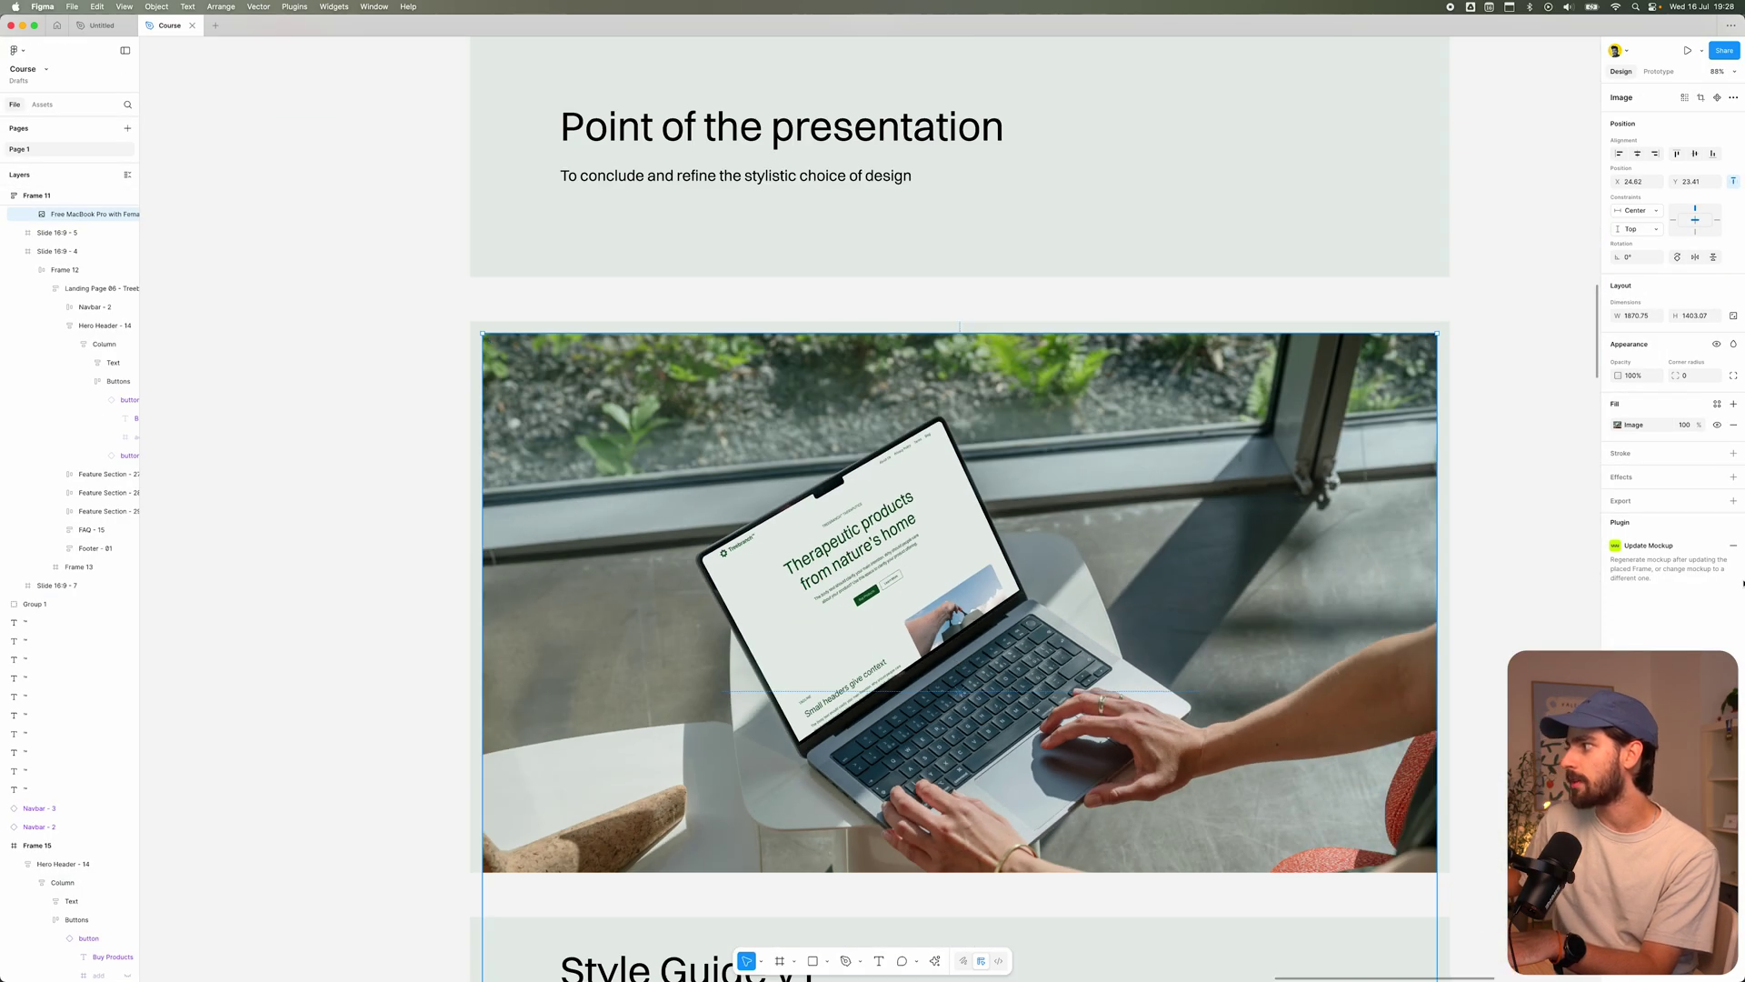
- Add a 1x PNG export setting to the placed mockup image and enlarge the Preview window of the downloaded mockup JPEG
click(1658, 500)
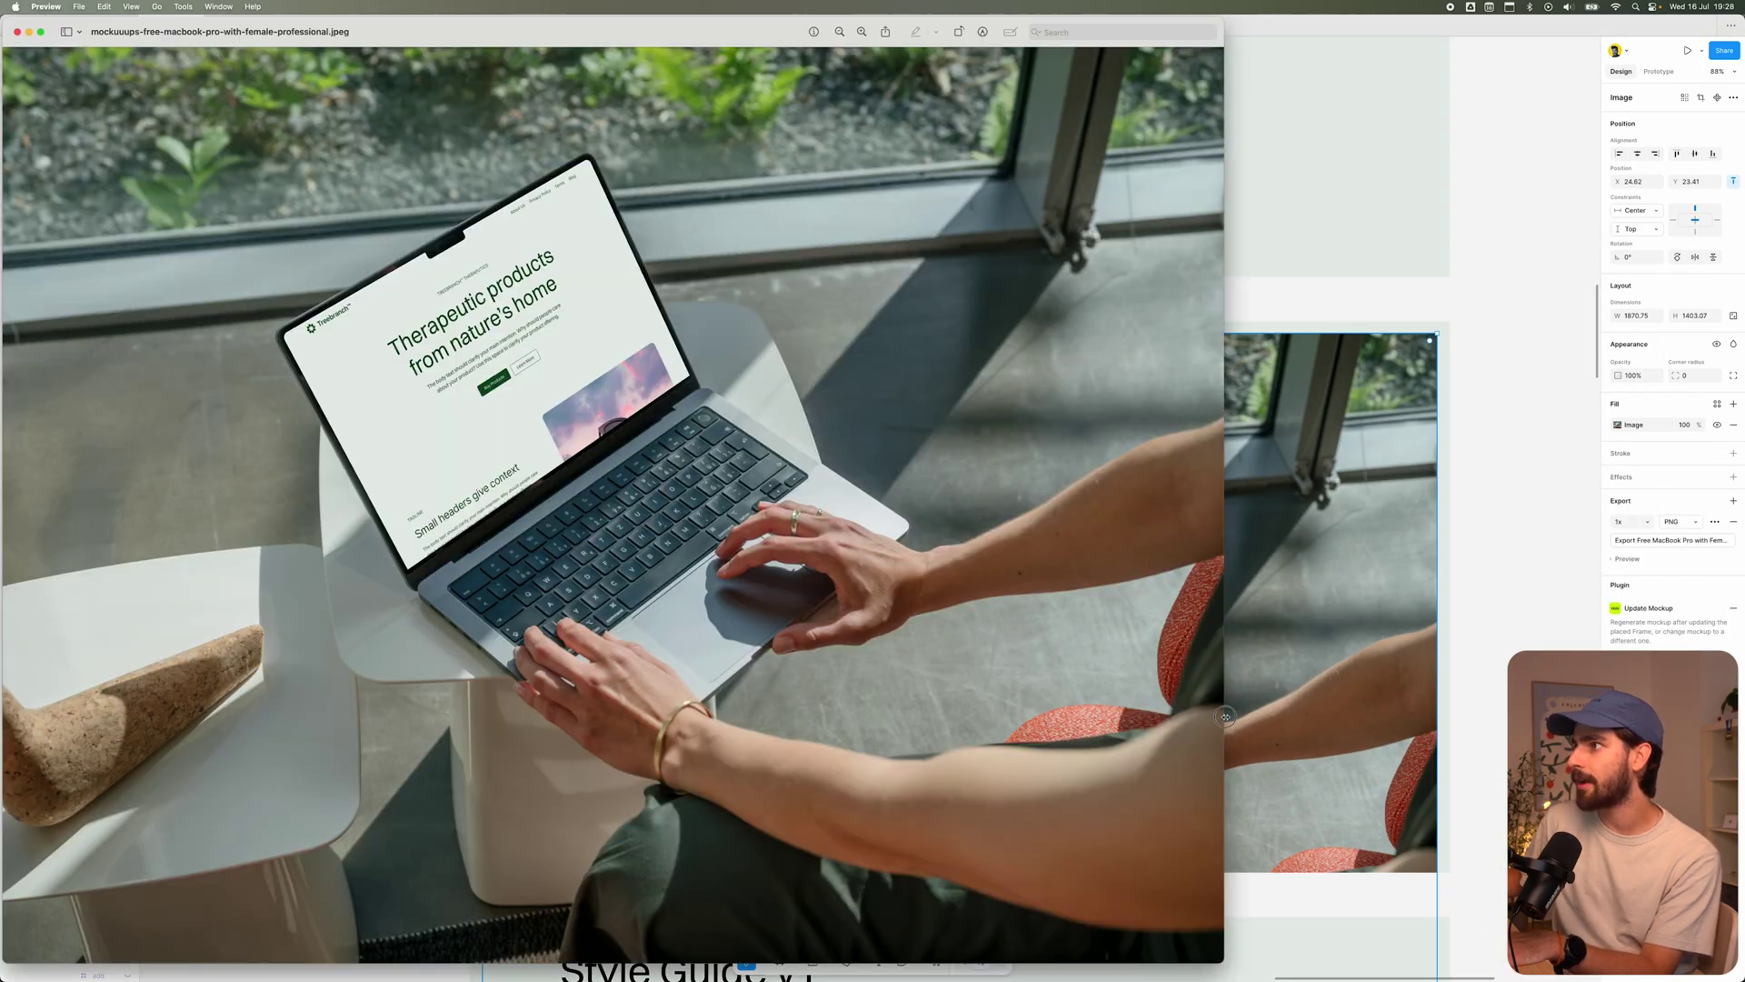
drag(1225, 717, 1741, 809)
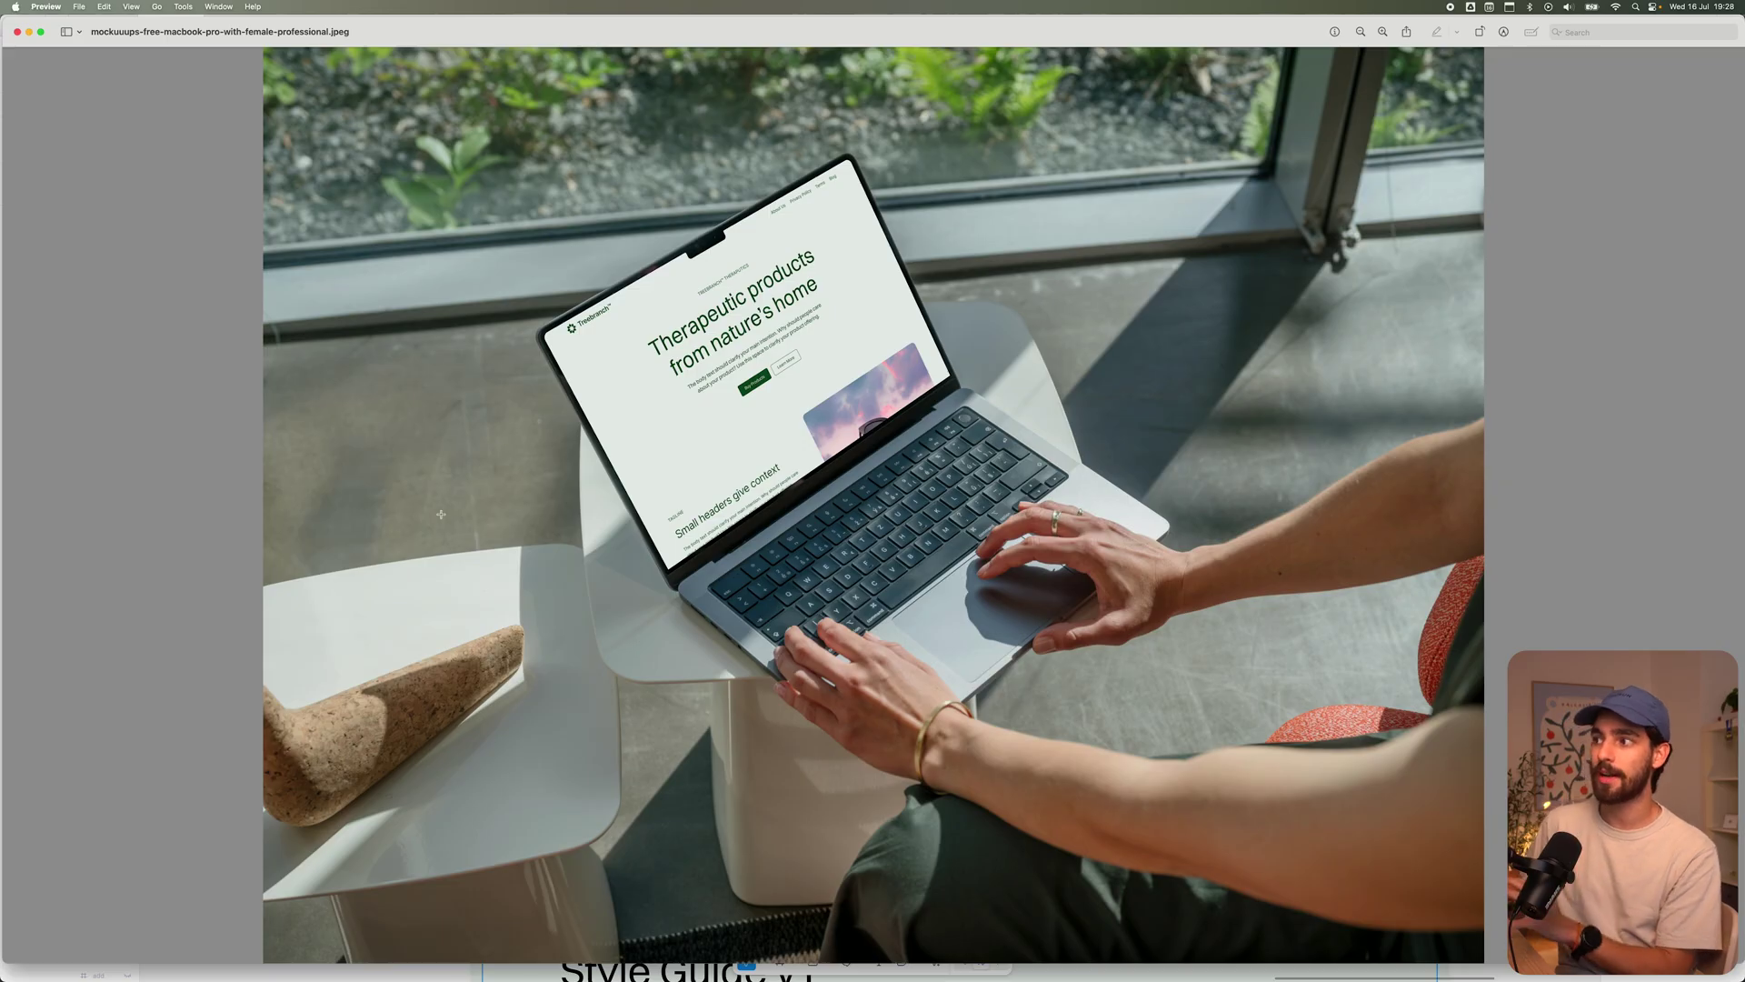
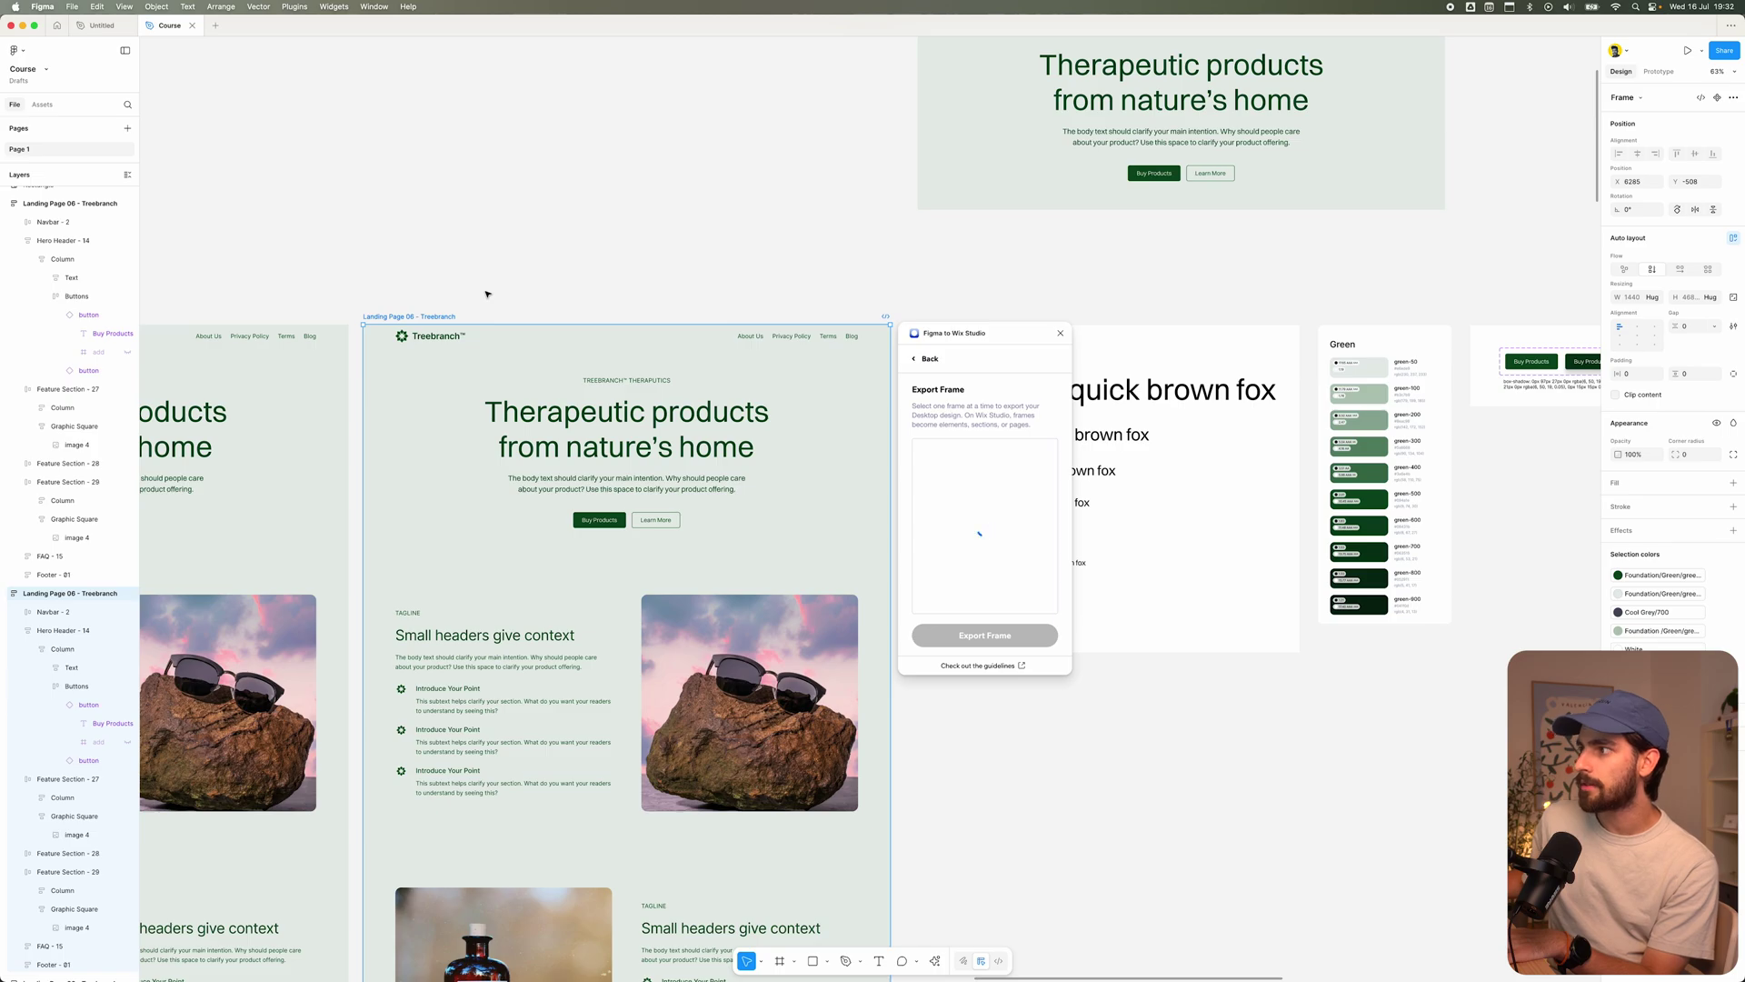
- Export the selected Landing Page 06 frame with the Figma to Wix Studio plugin
scroll(487, 294, left, 2)
click(924, 641)
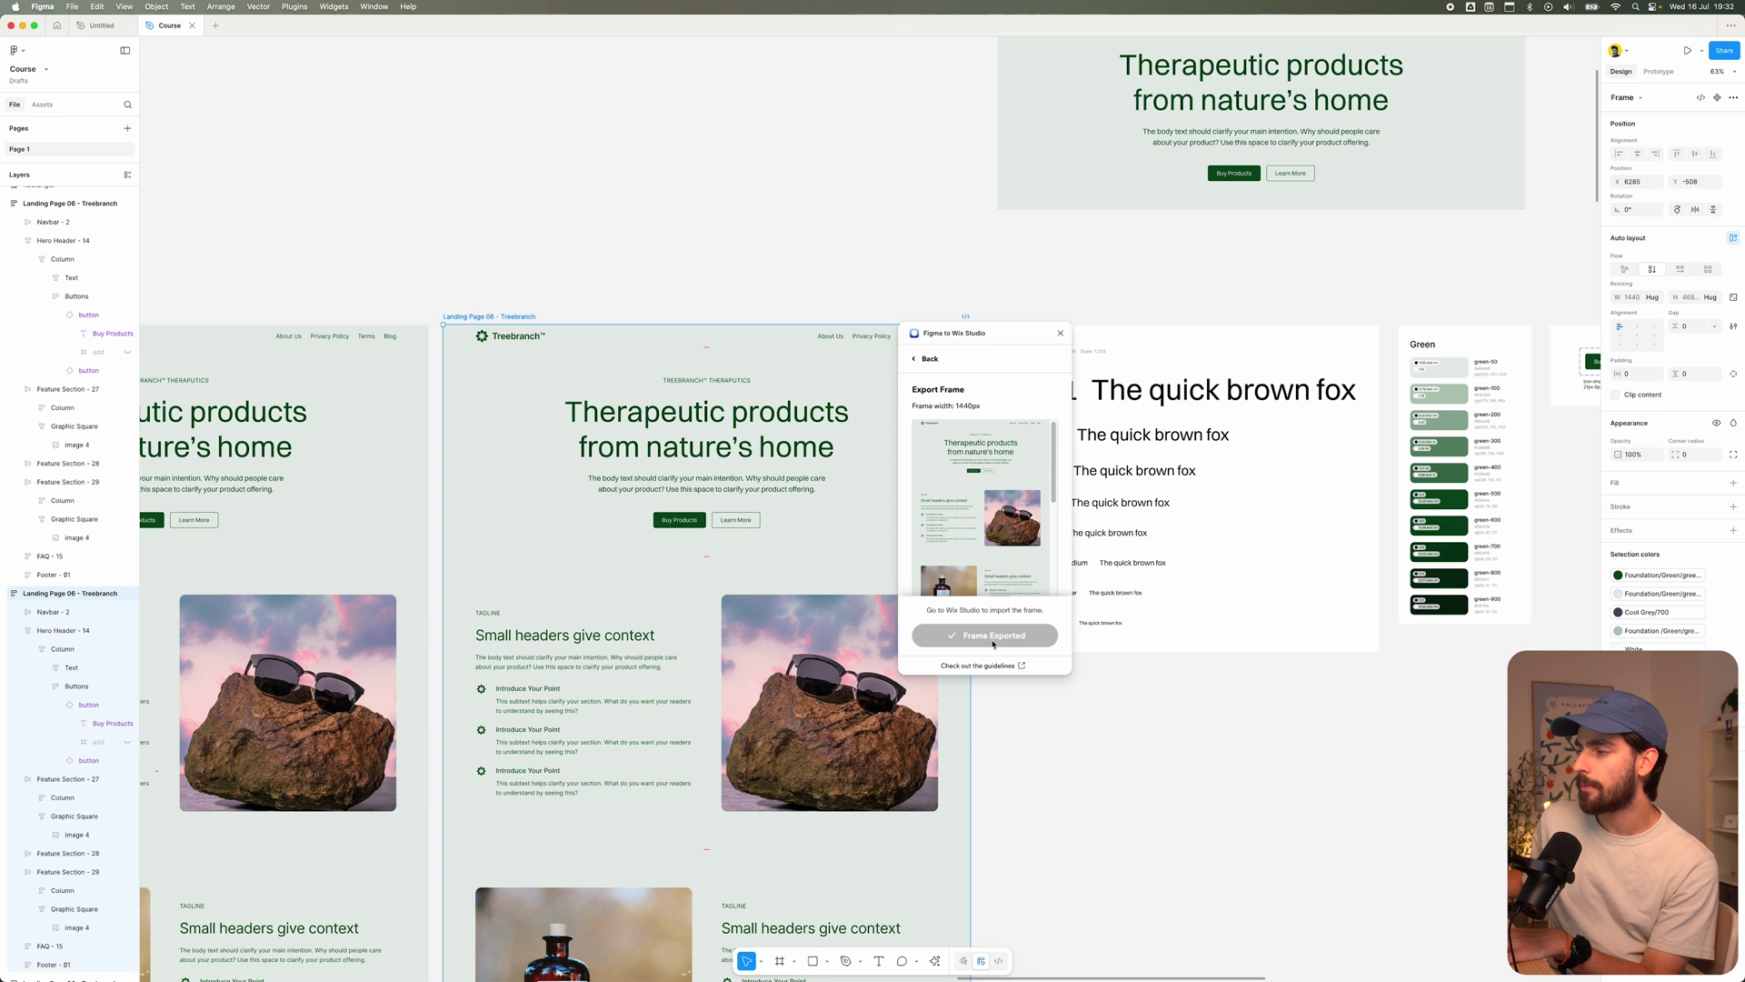
- Switch to Wix Studio in Arc and add the frame imported from Figma to the site as a page
key(super+Tab)
key(super+w)
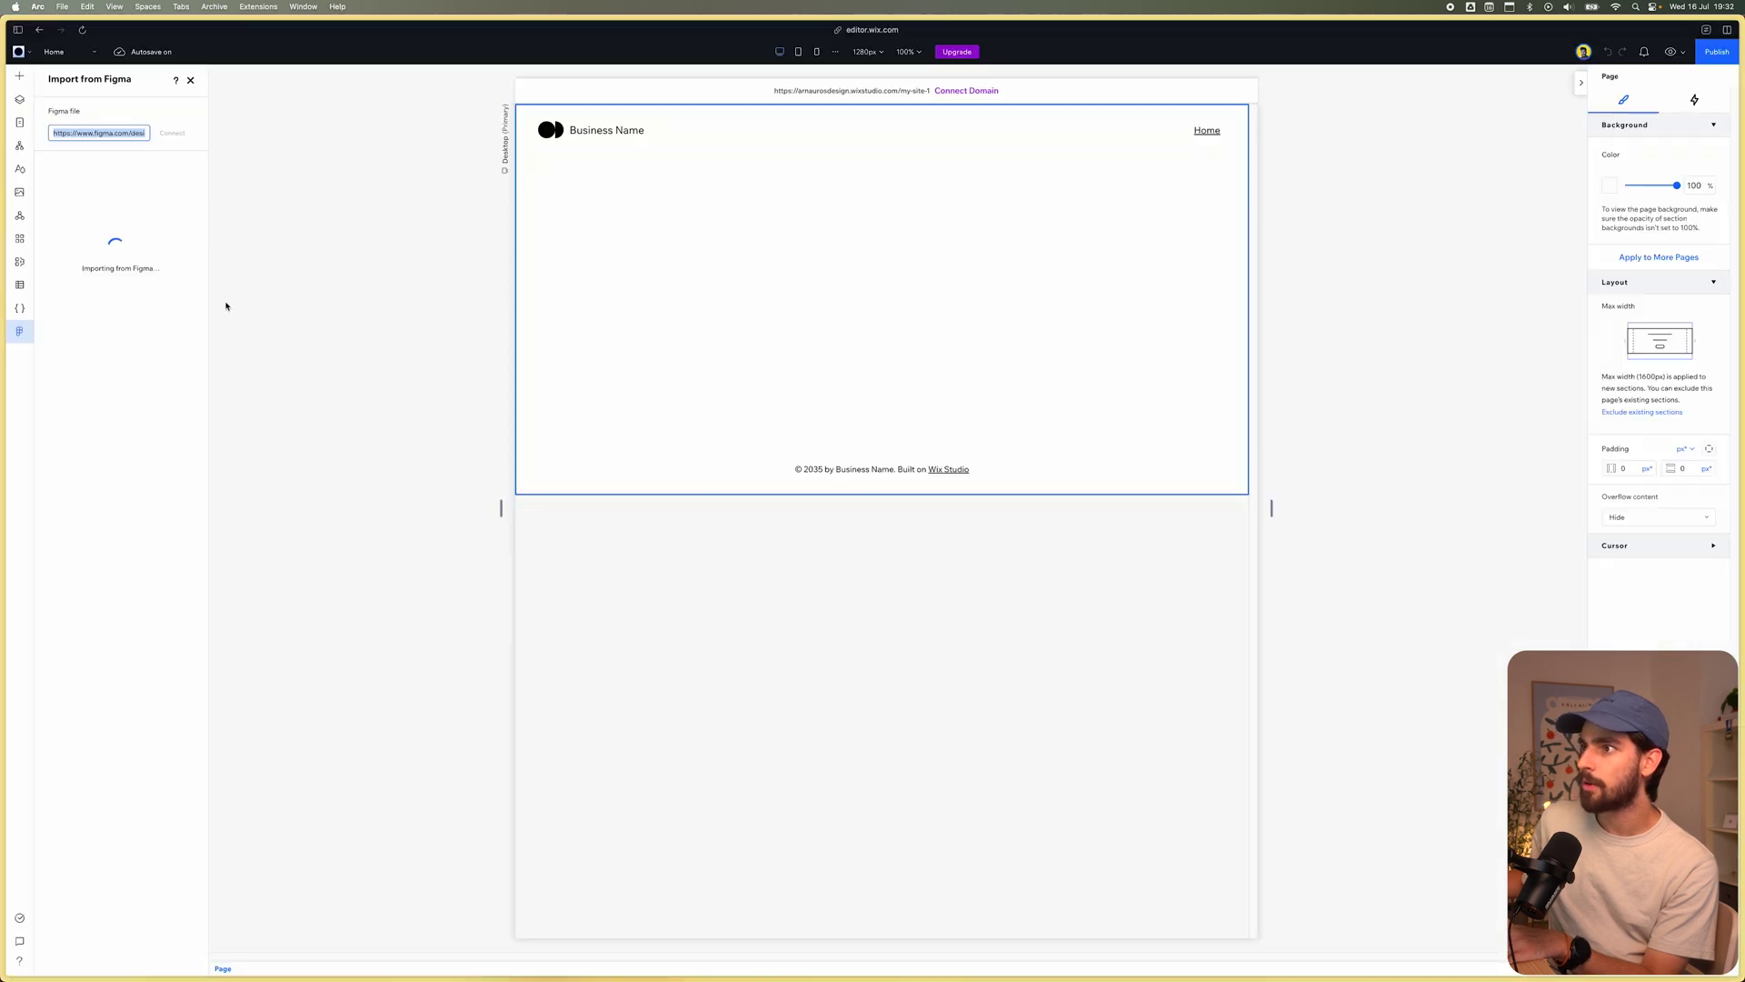
click(139, 957)
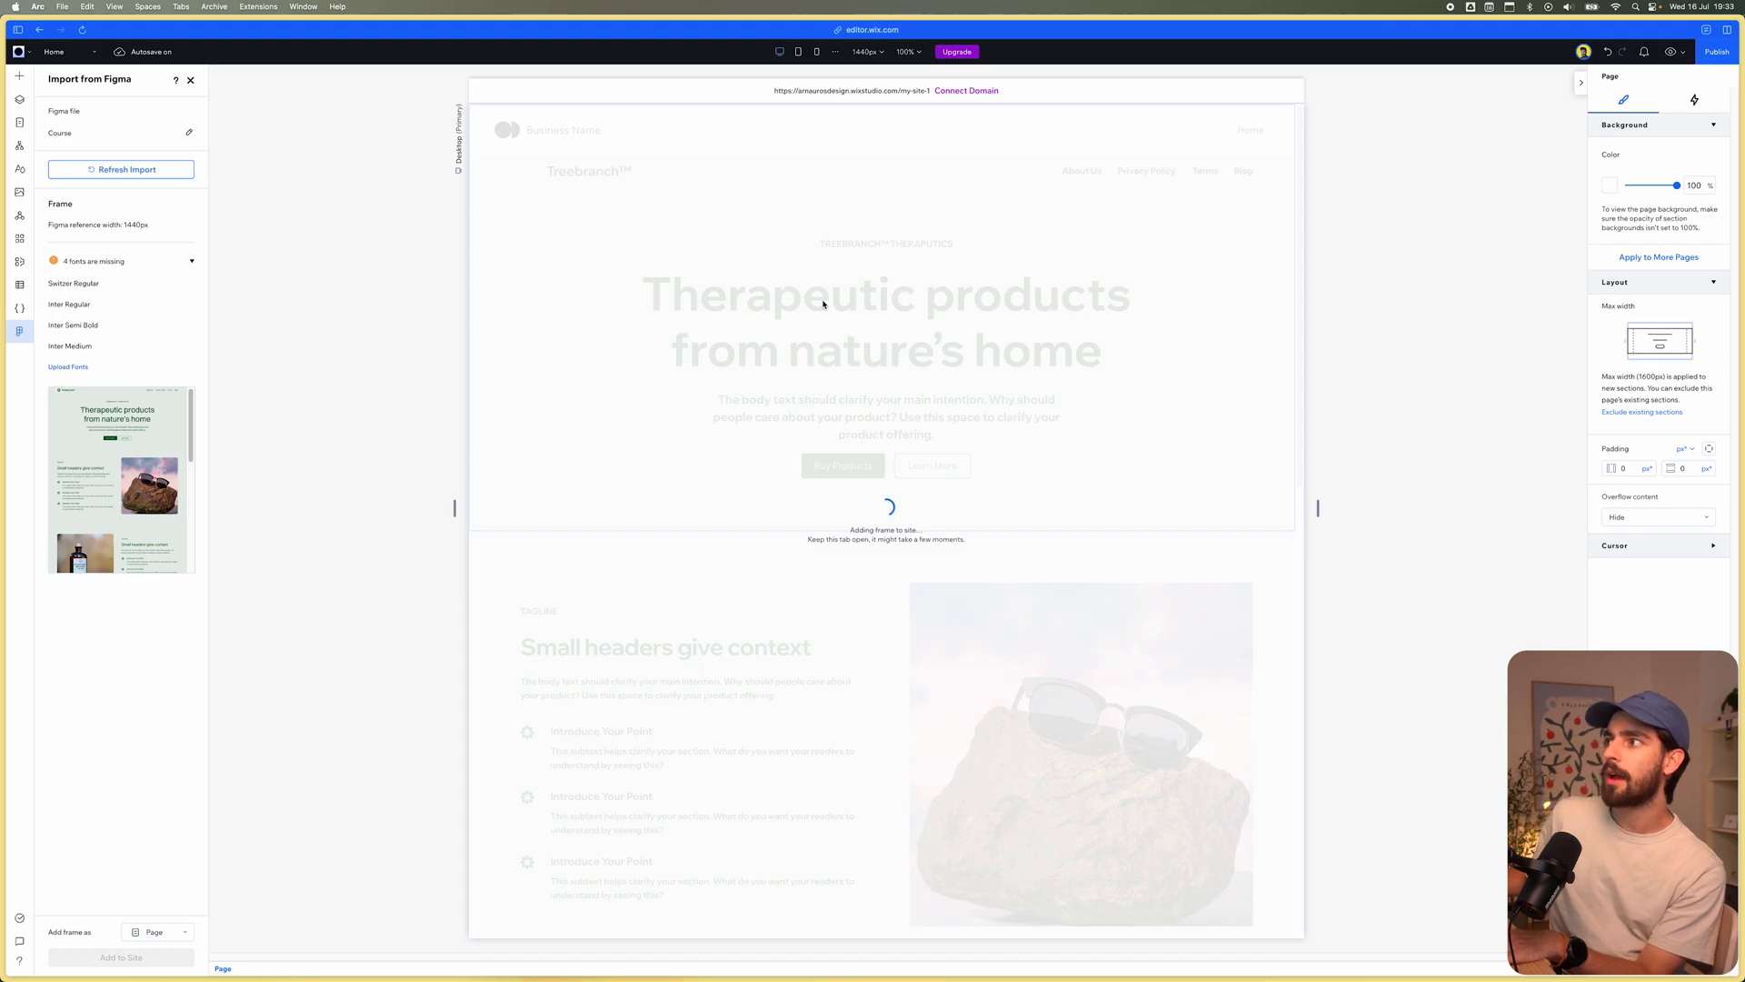
- Switch back to Figma and close the Figma to Wix Studio plugin
key(super+Tab)
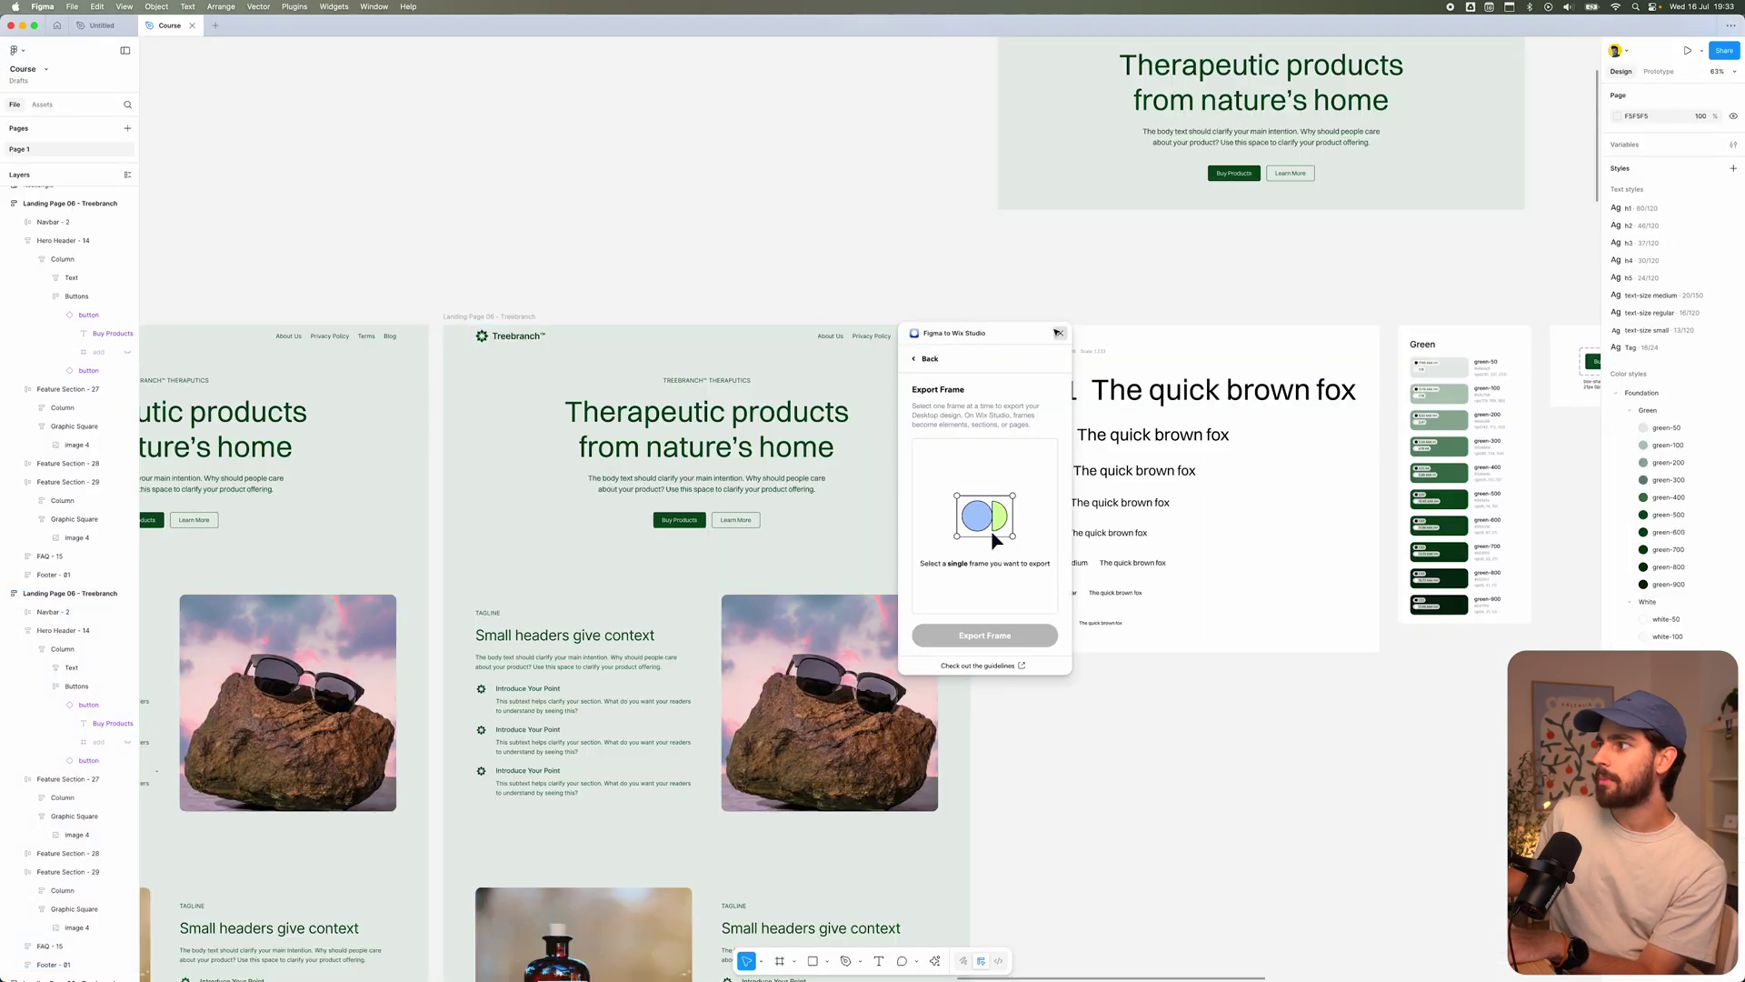
click(1060, 332)
scroll(1034, 366, down, 3)
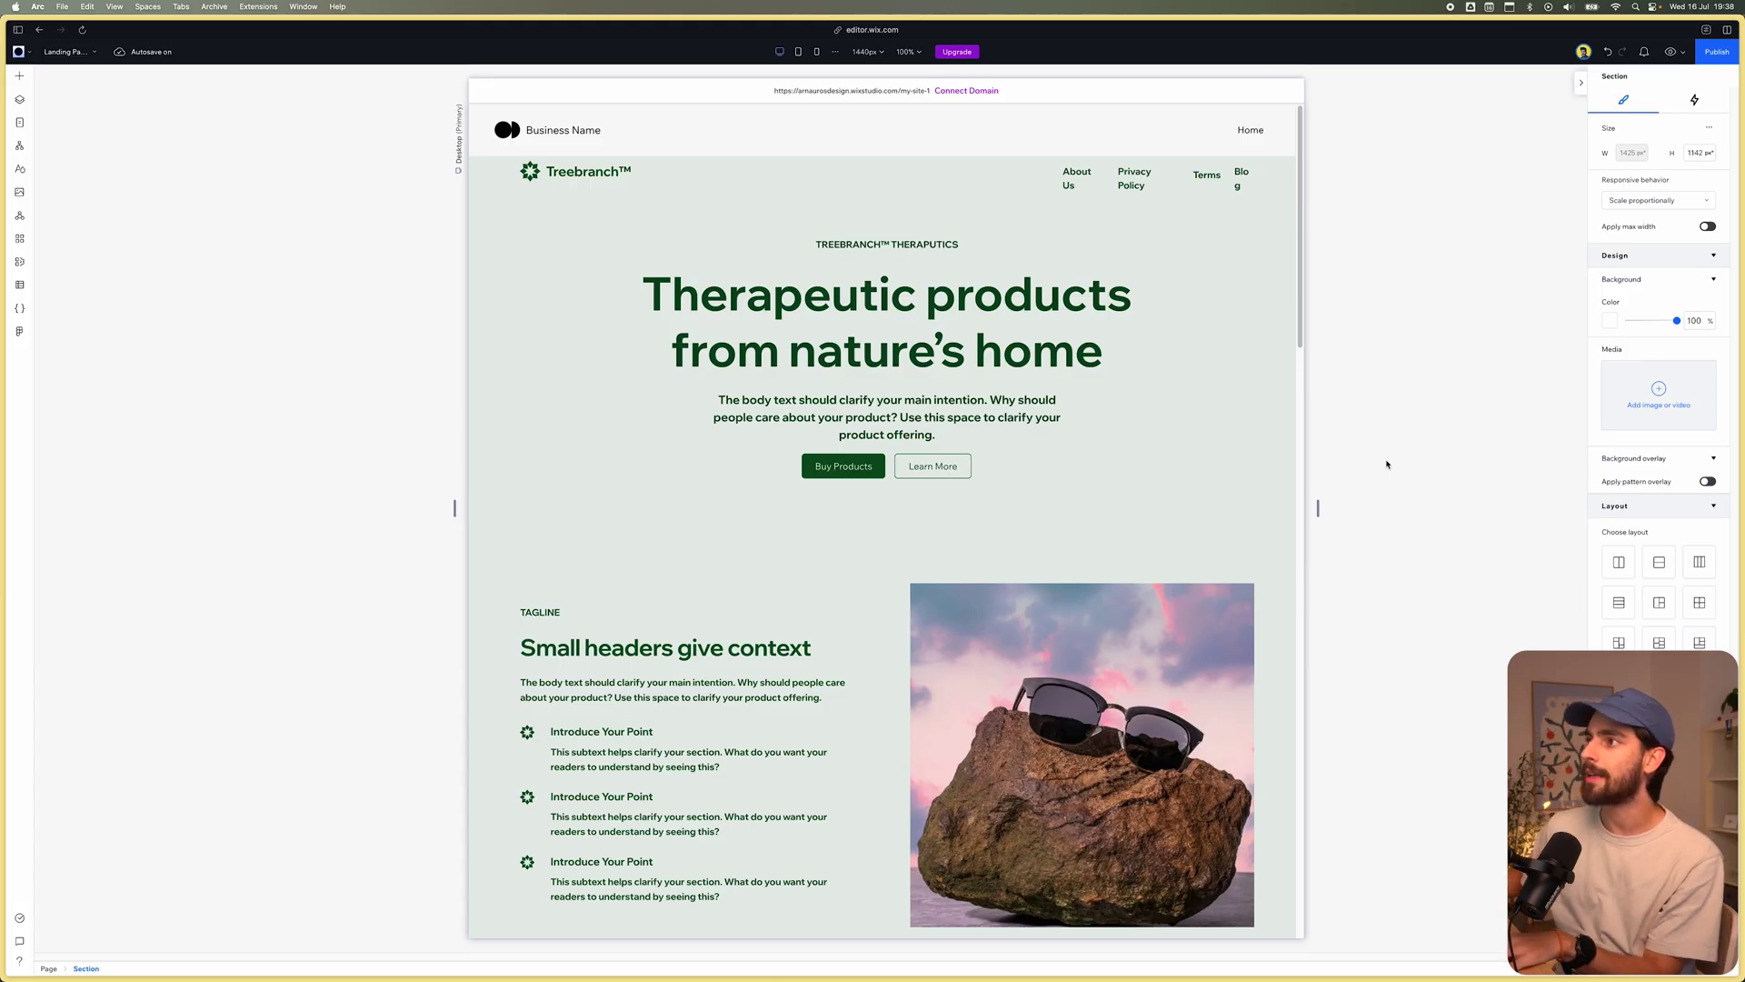
- Check the imported page's responsiveness in Wix Studio at about 1276 px wide and at the tablet and desktop breakpoints
drag(1318, 509, 1273, 499)
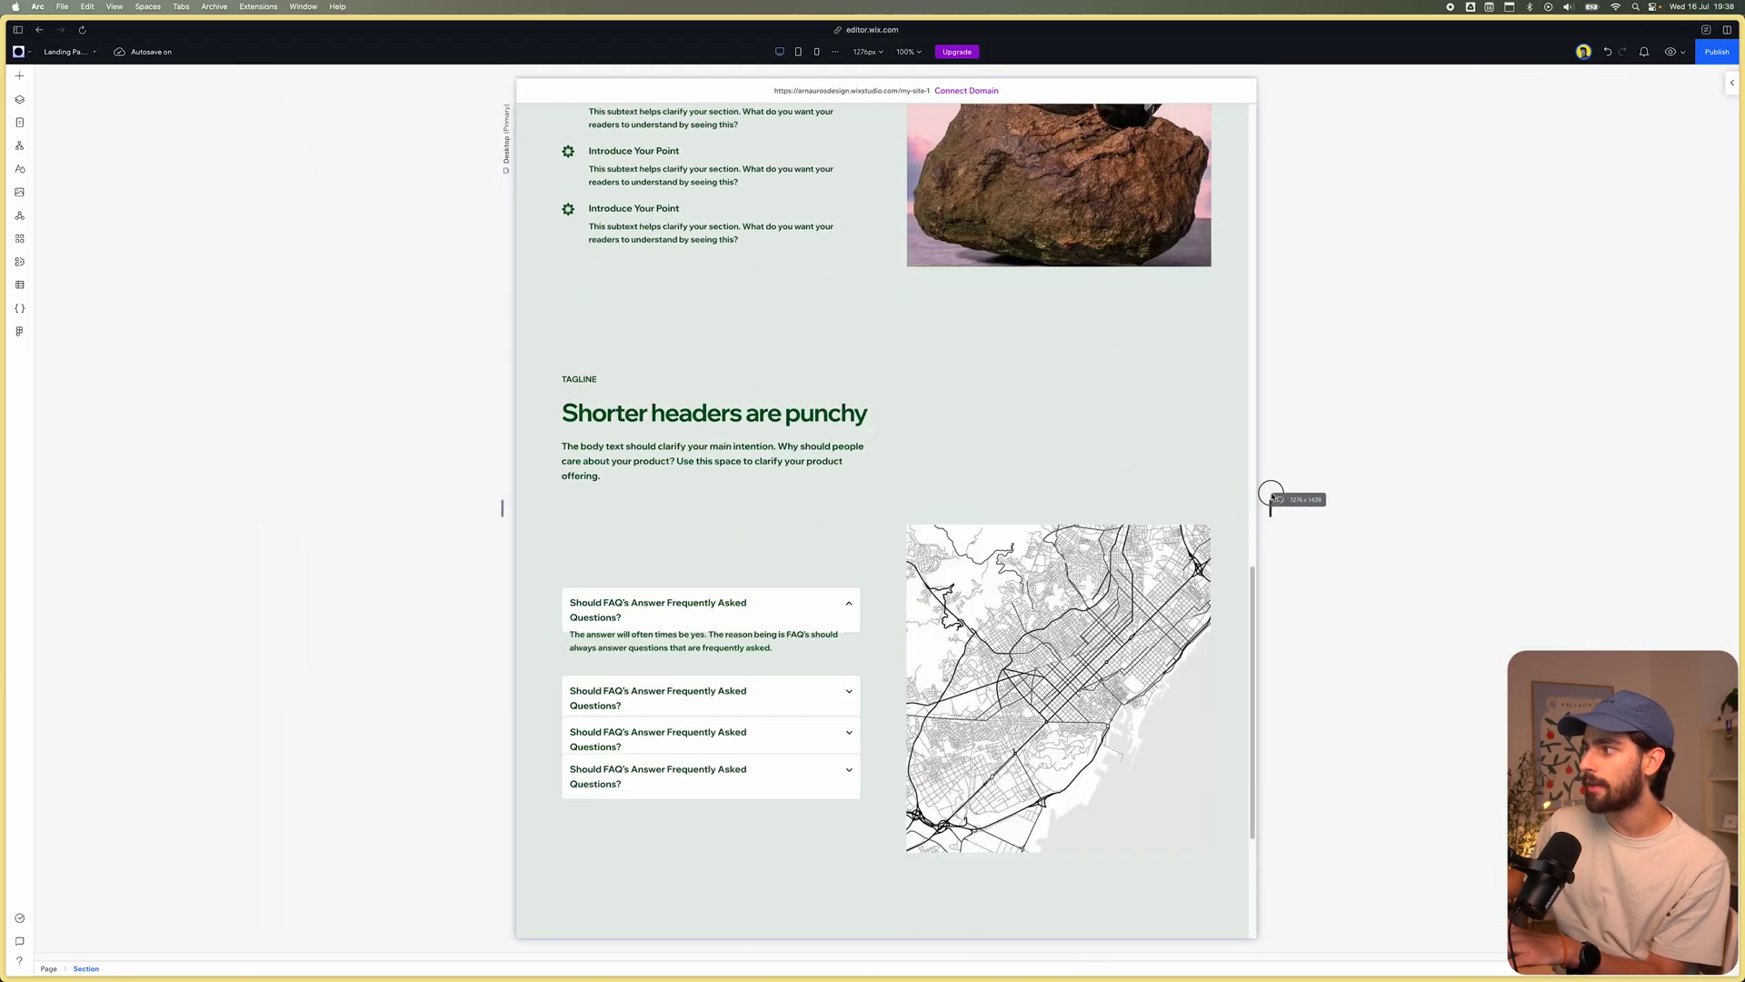
scroll(1041, 540, up, 8)
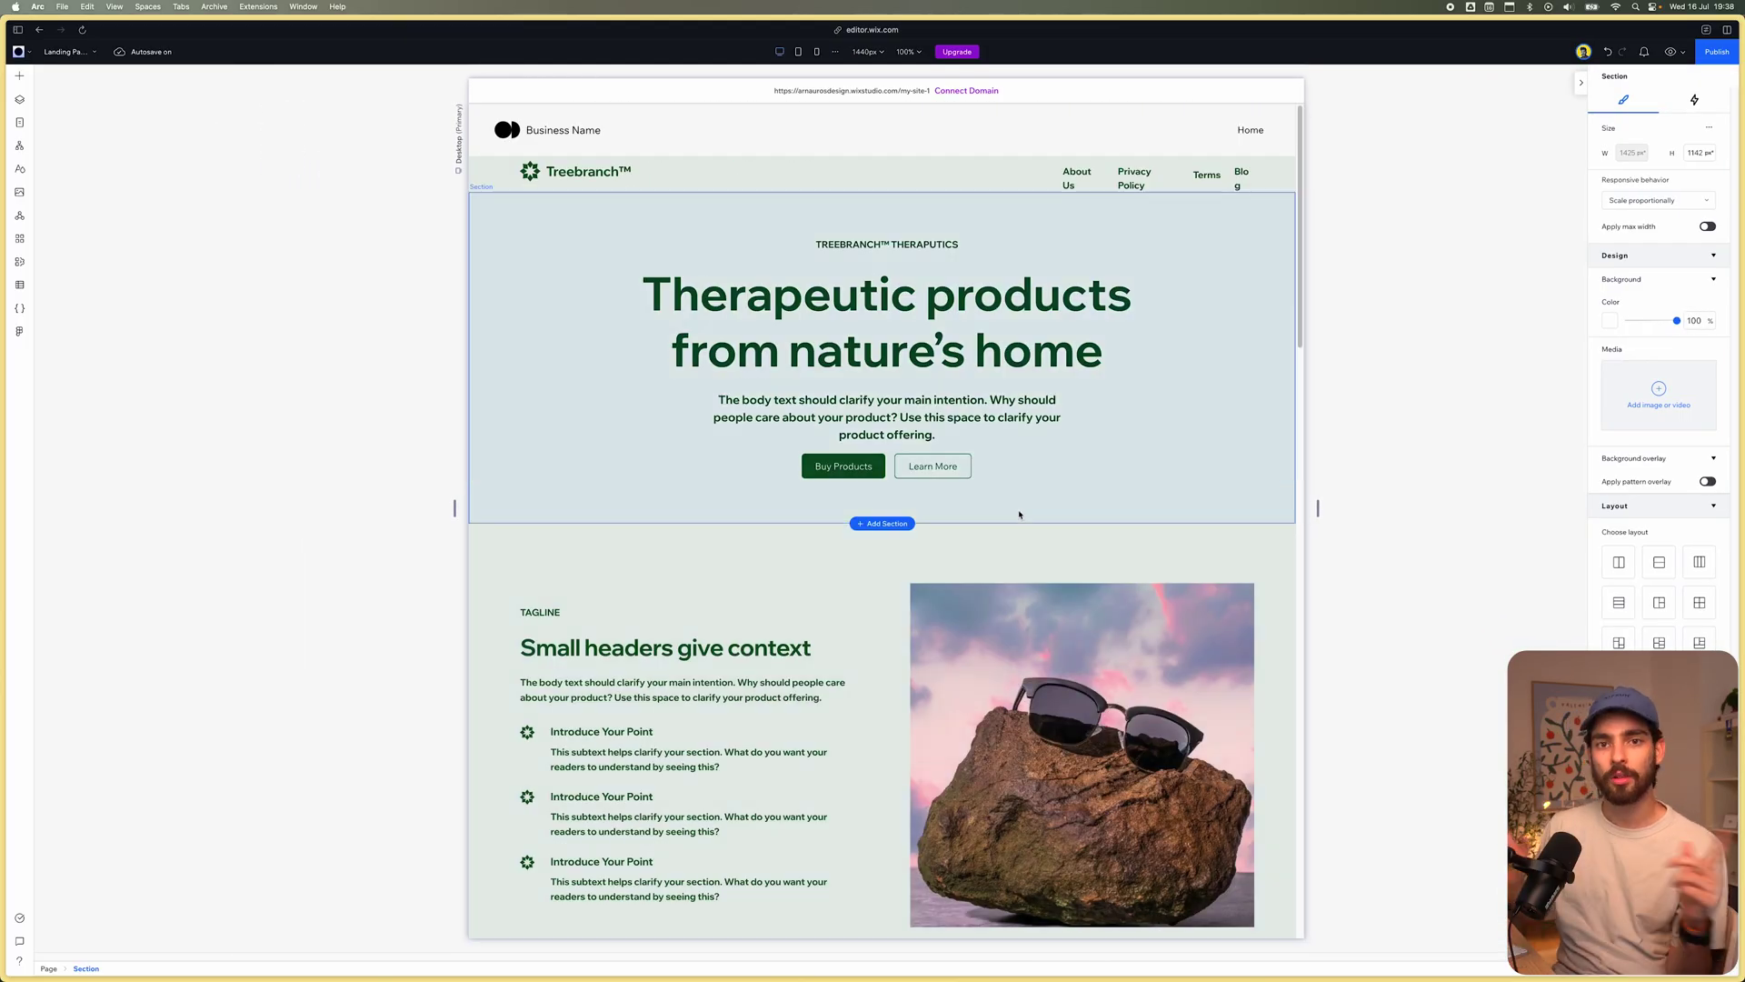
click(798, 51)
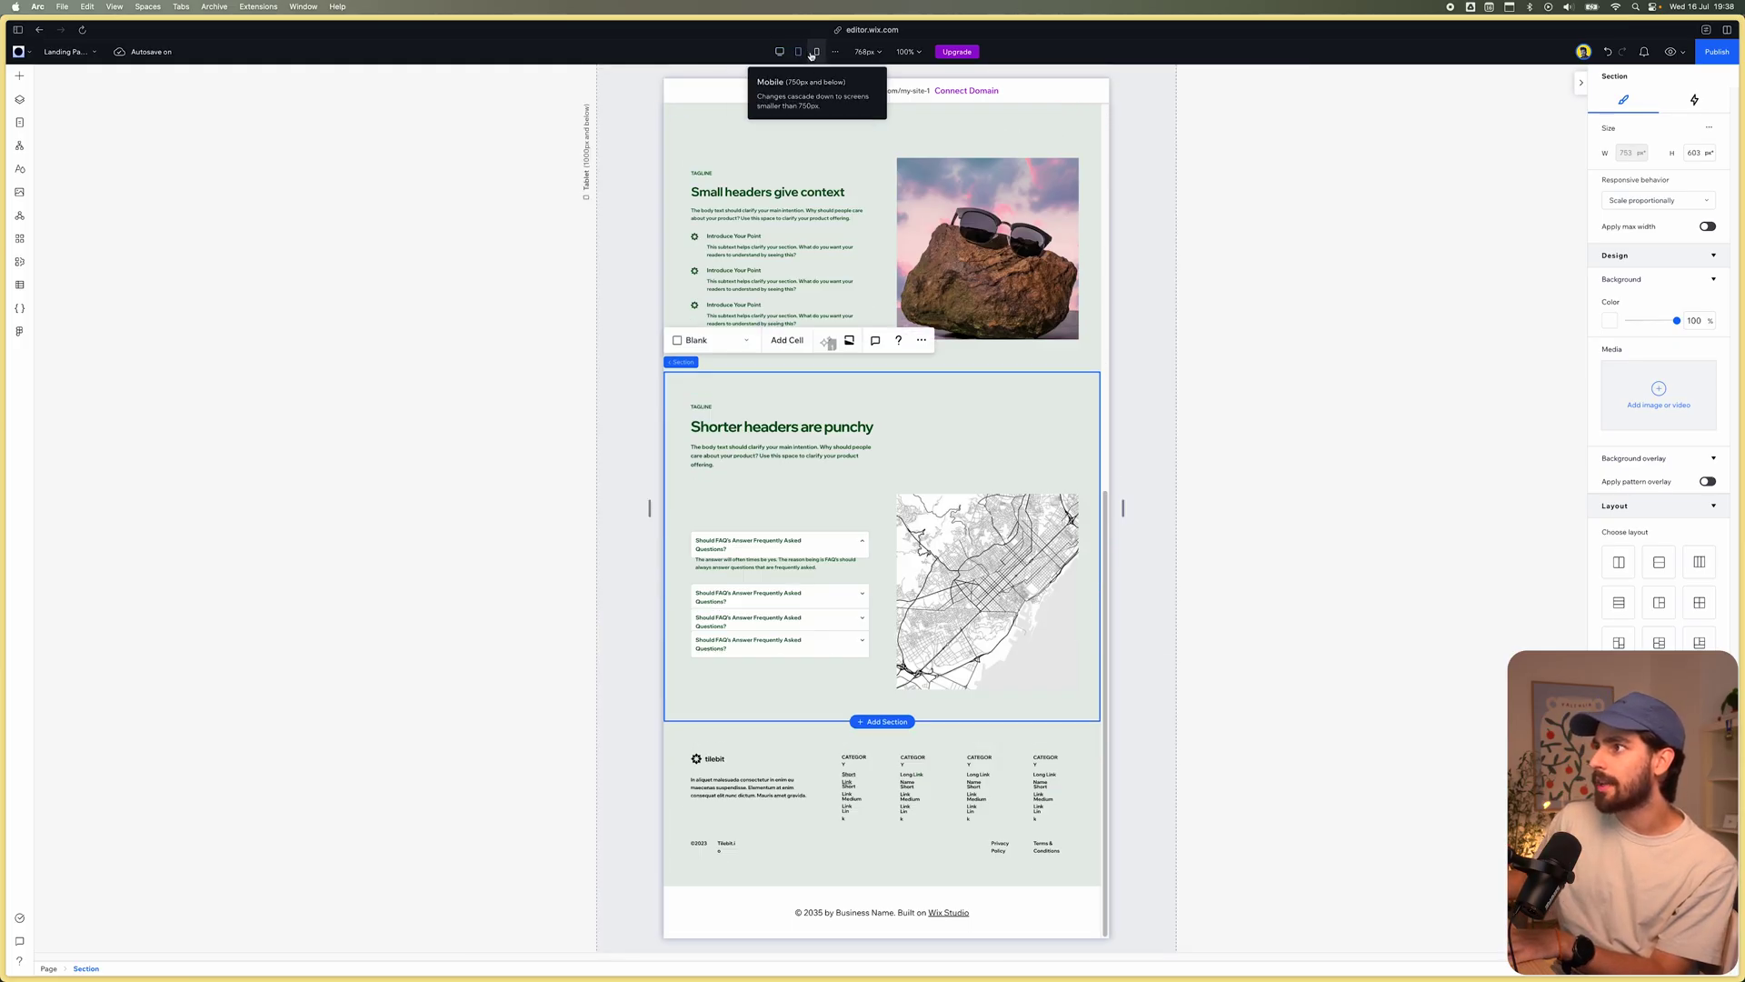
click(781, 52)
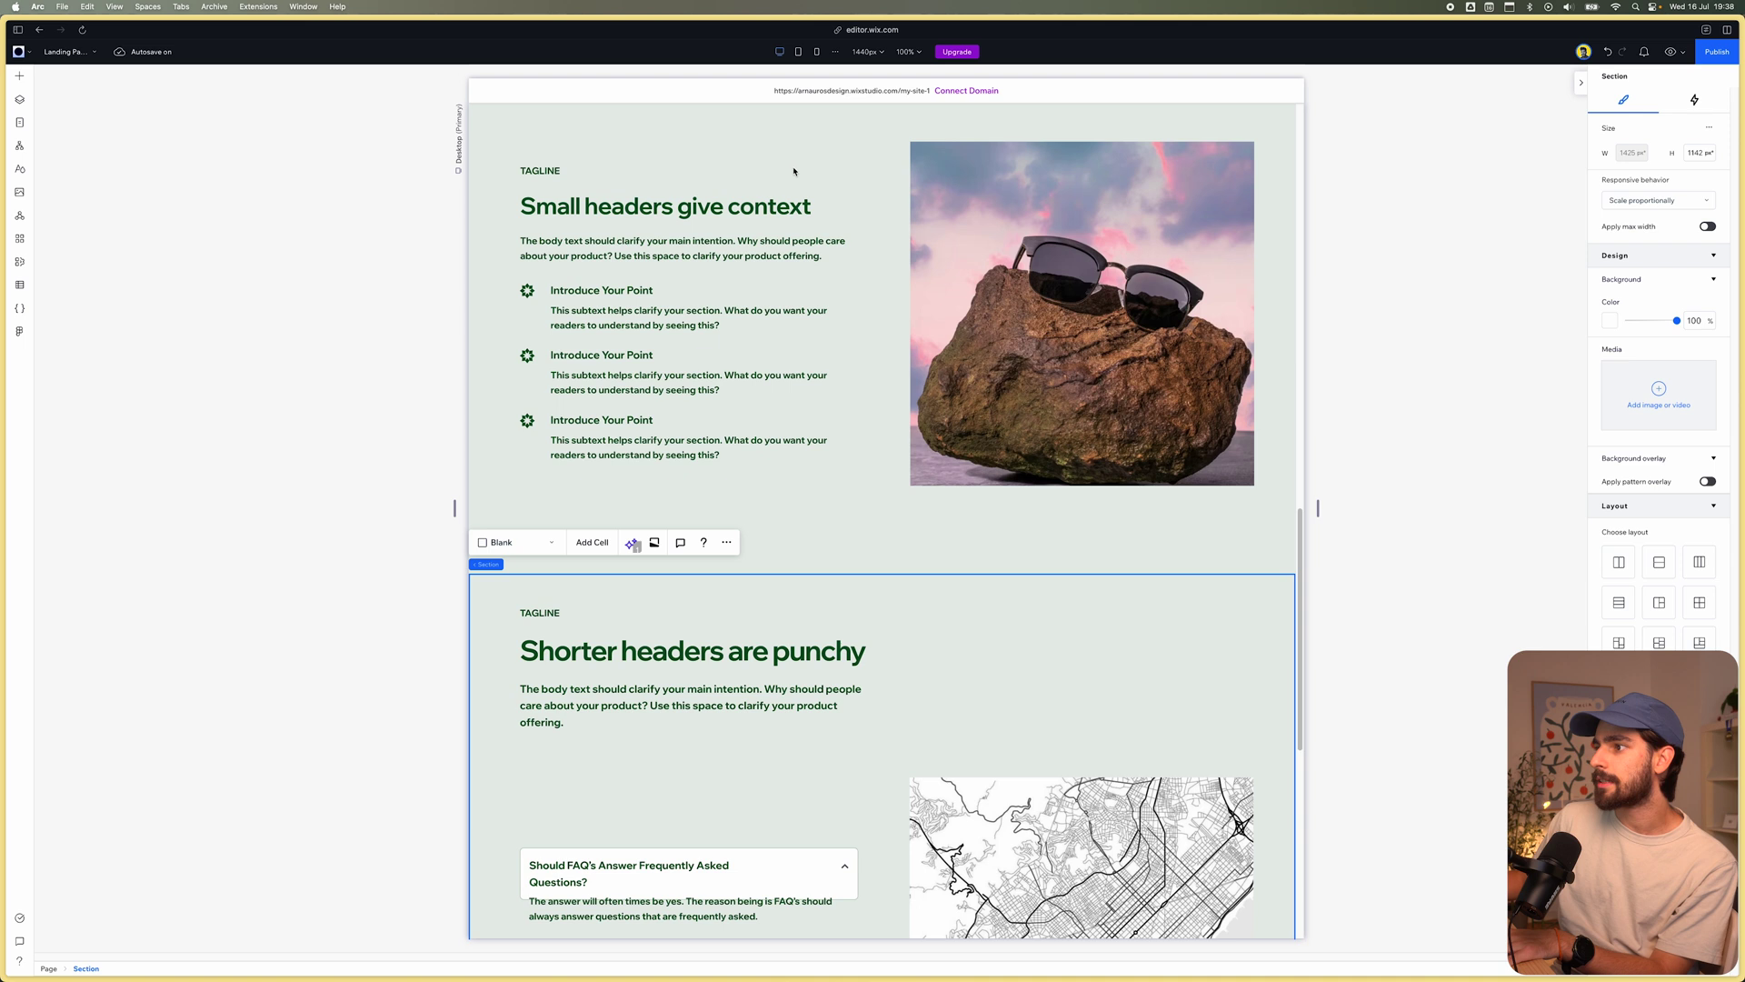
click(799, 52)
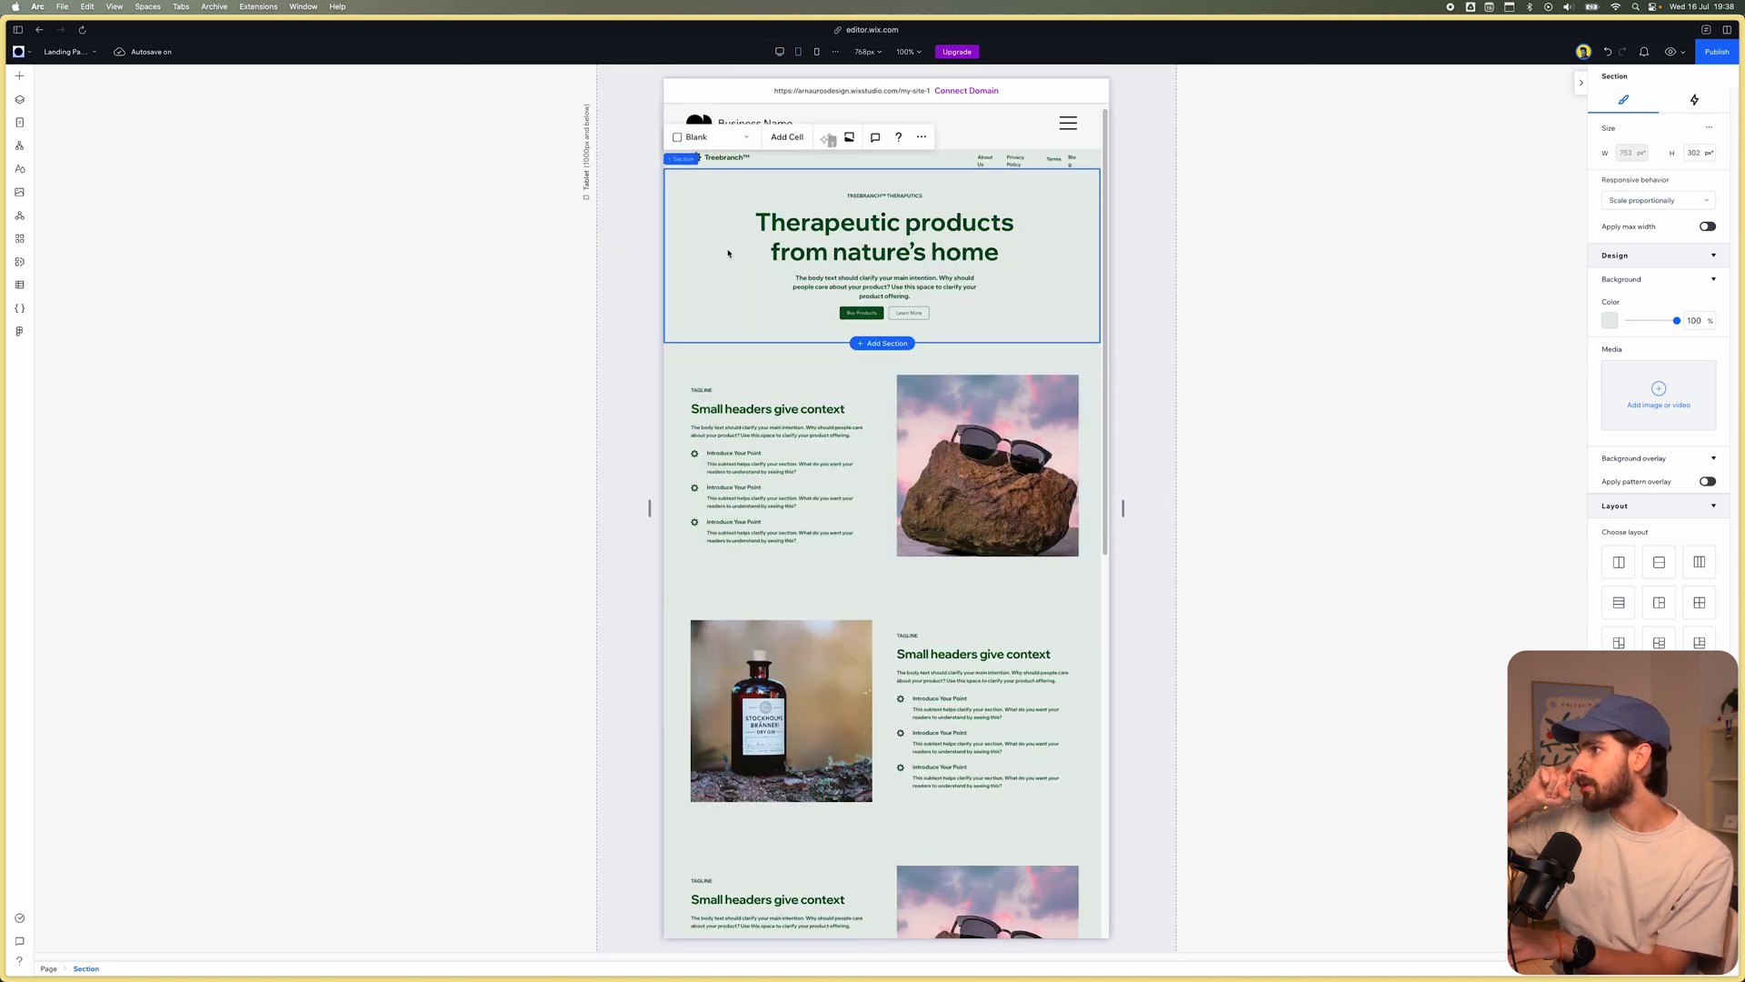
- Change the first feature section's stack to a vertical layout at the tablet breakpoint and widen it to about 728 px
click(855, 372)
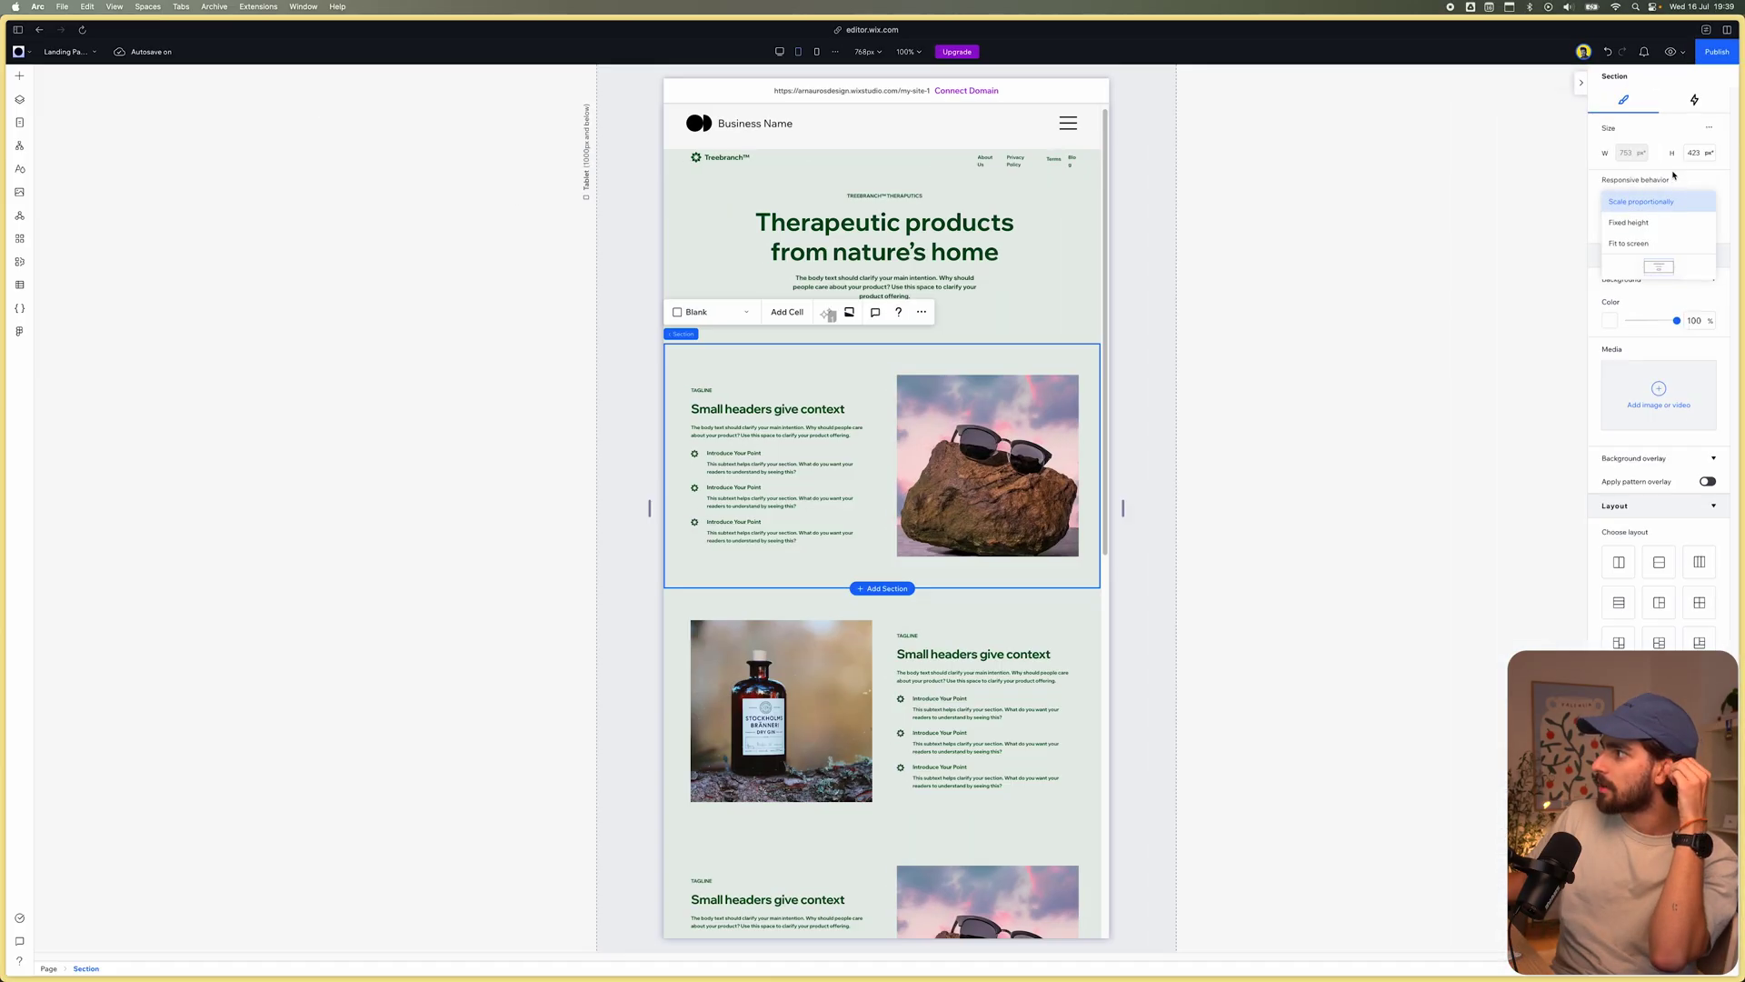
key(Escape)
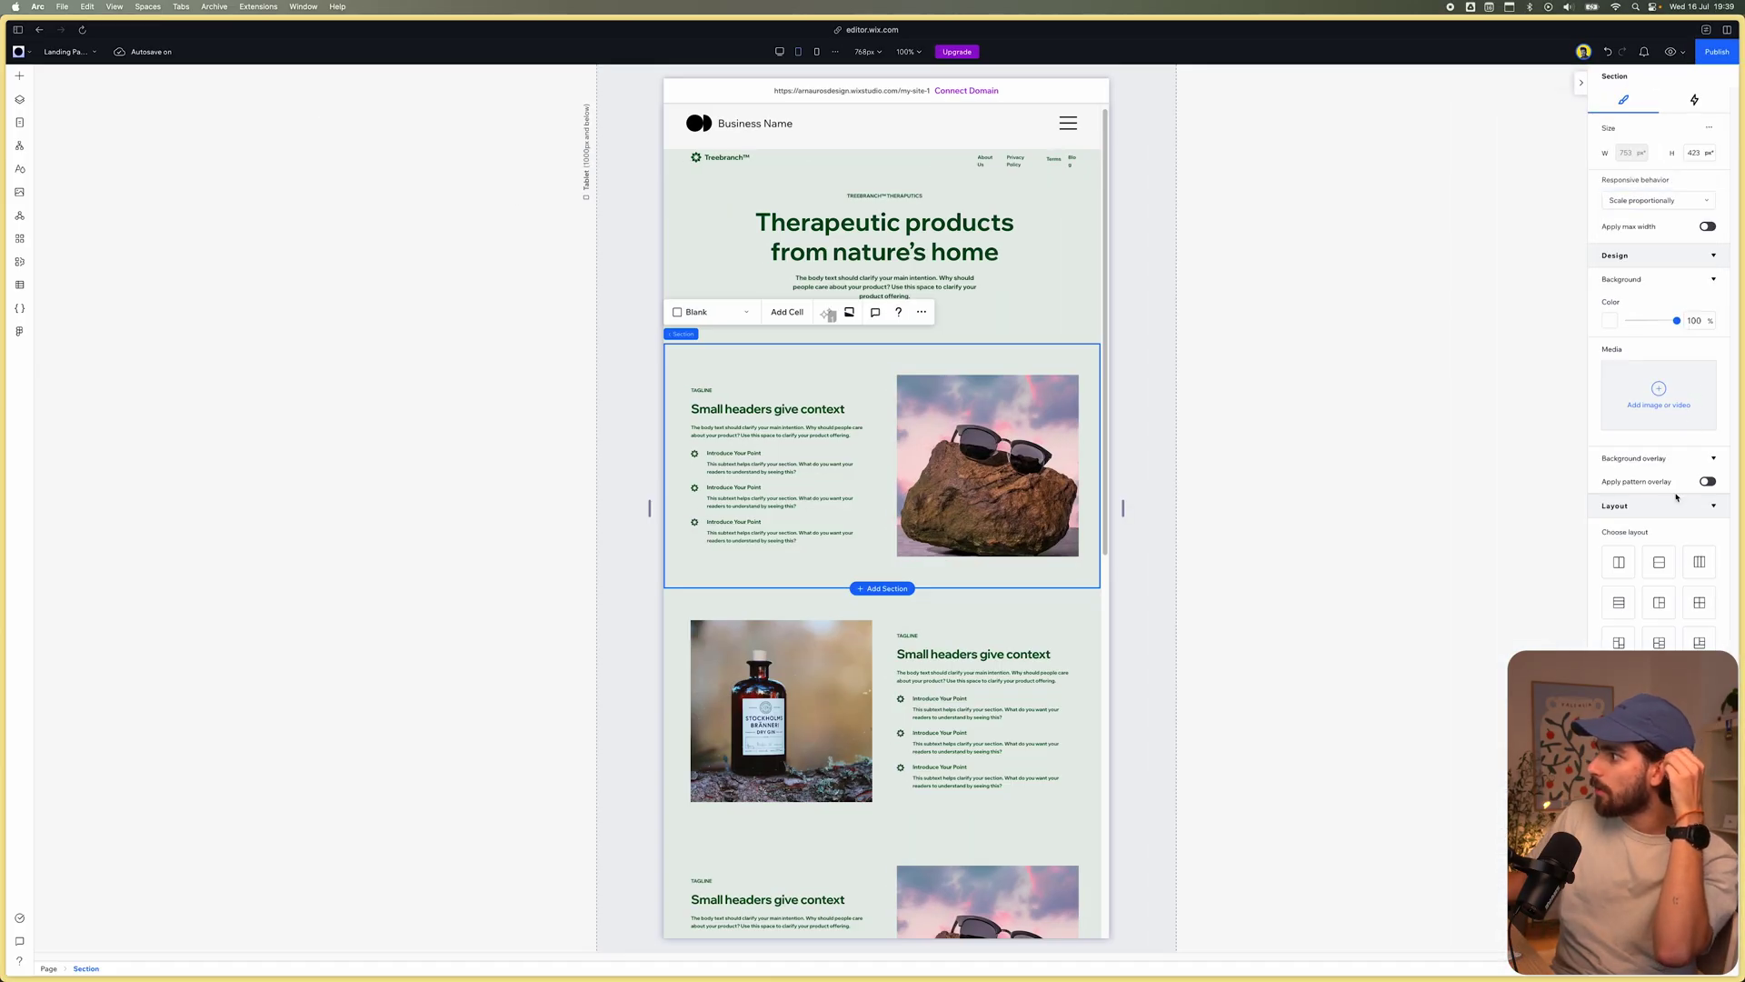
click(873, 364)
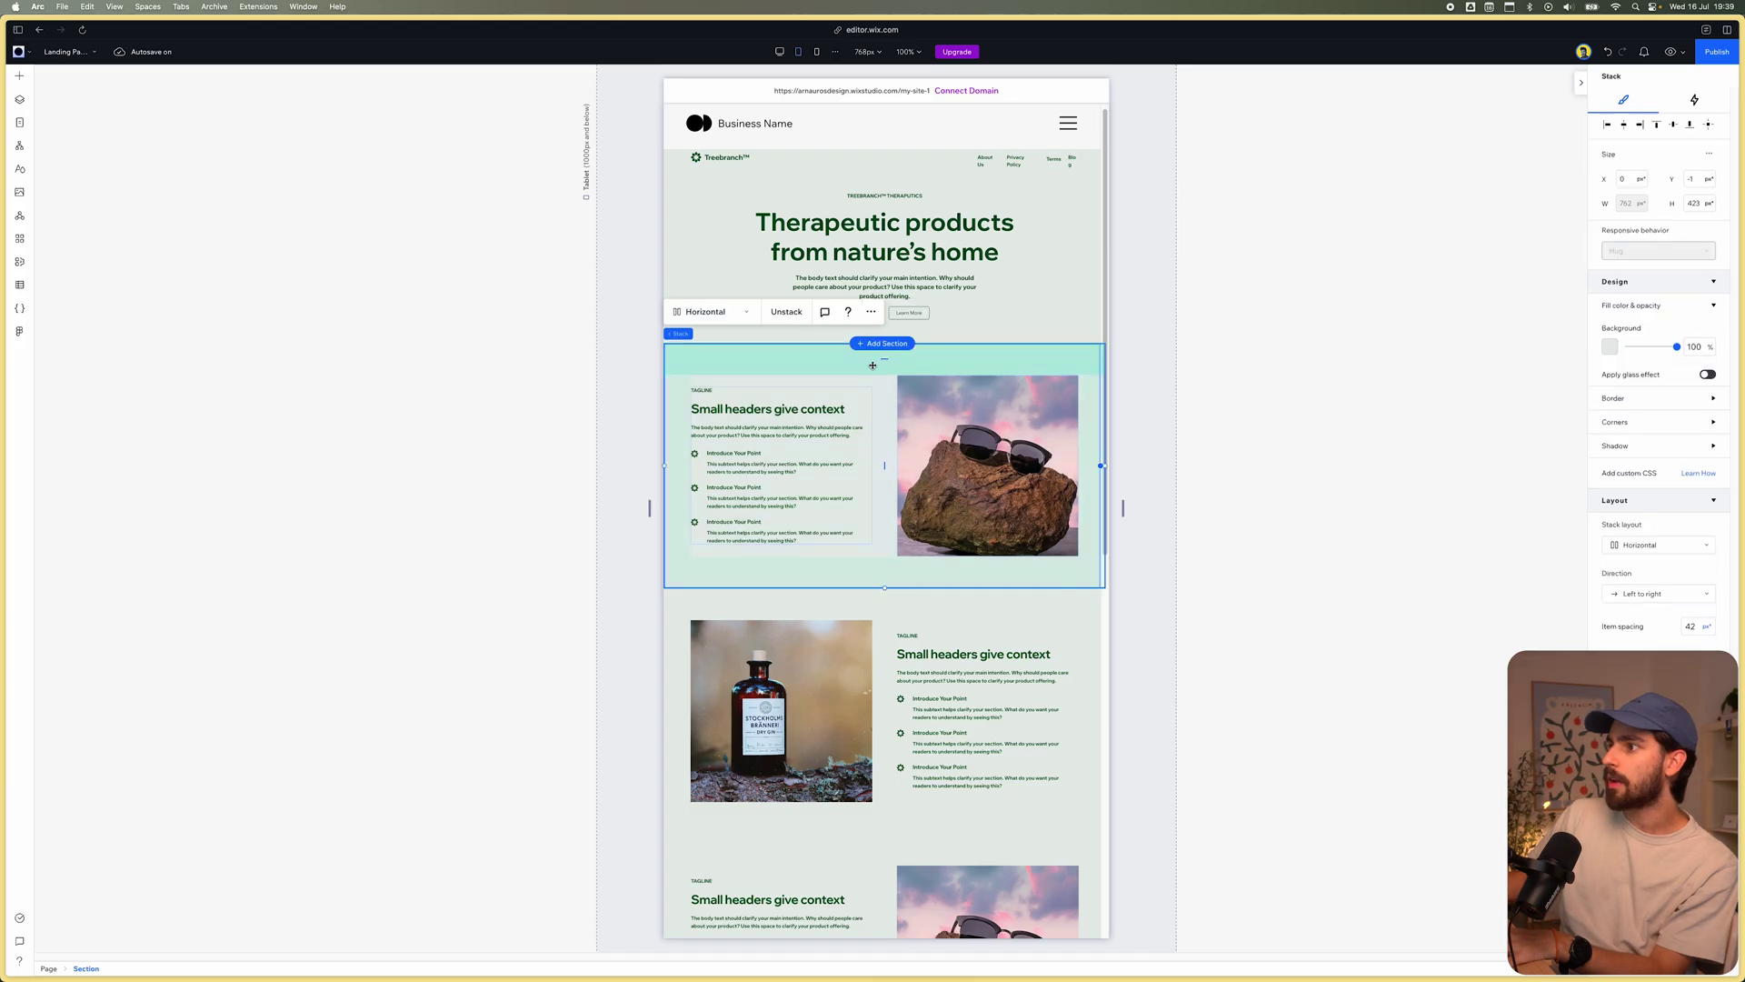
click(1677, 546)
click(1665, 531)
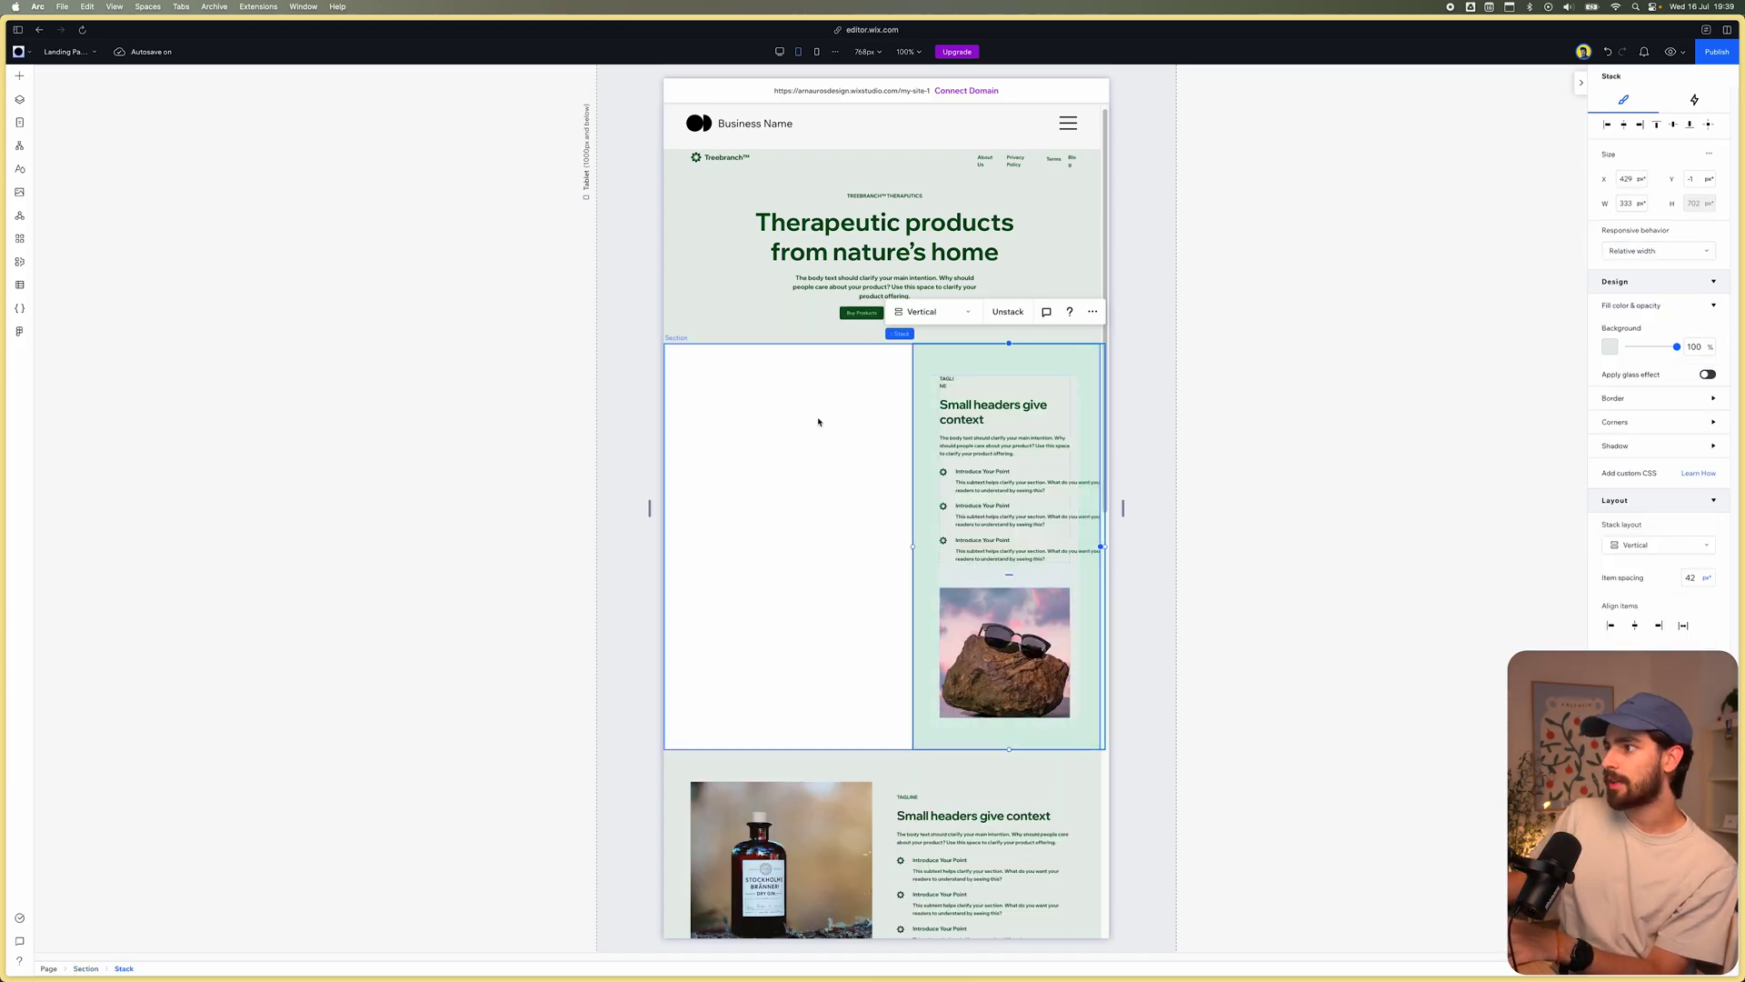
drag(915, 474, 682, 488)
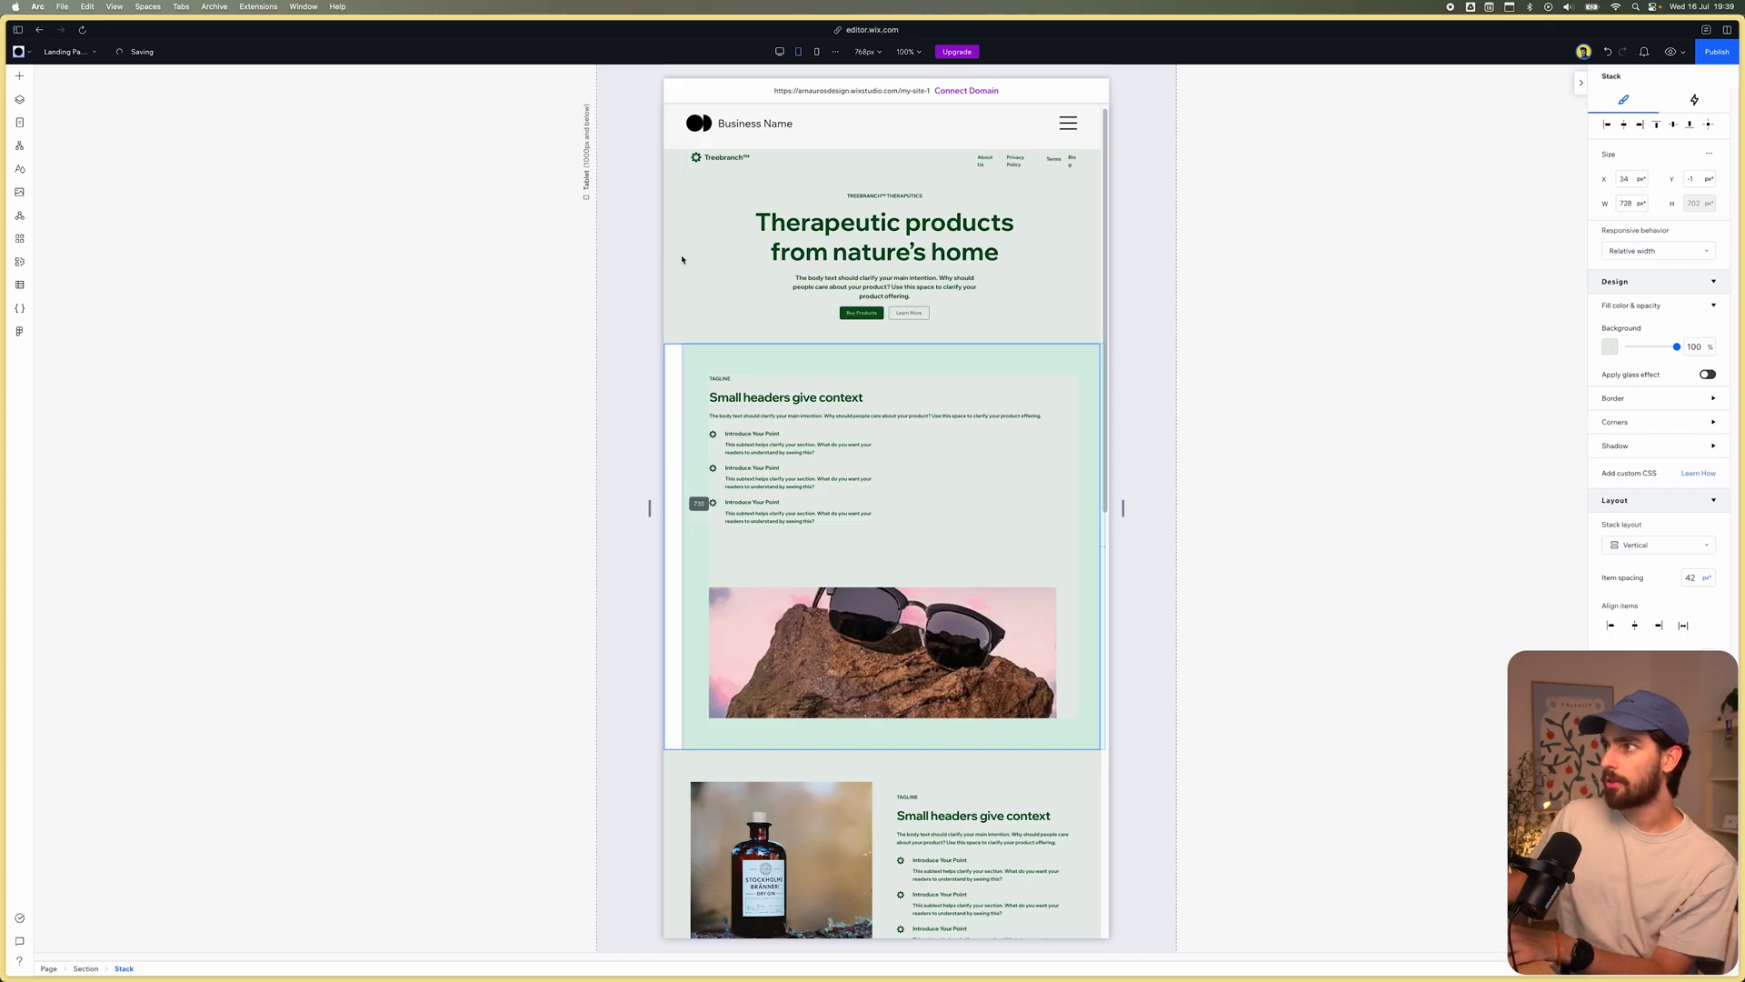
drag(682, 260, 683, 261)
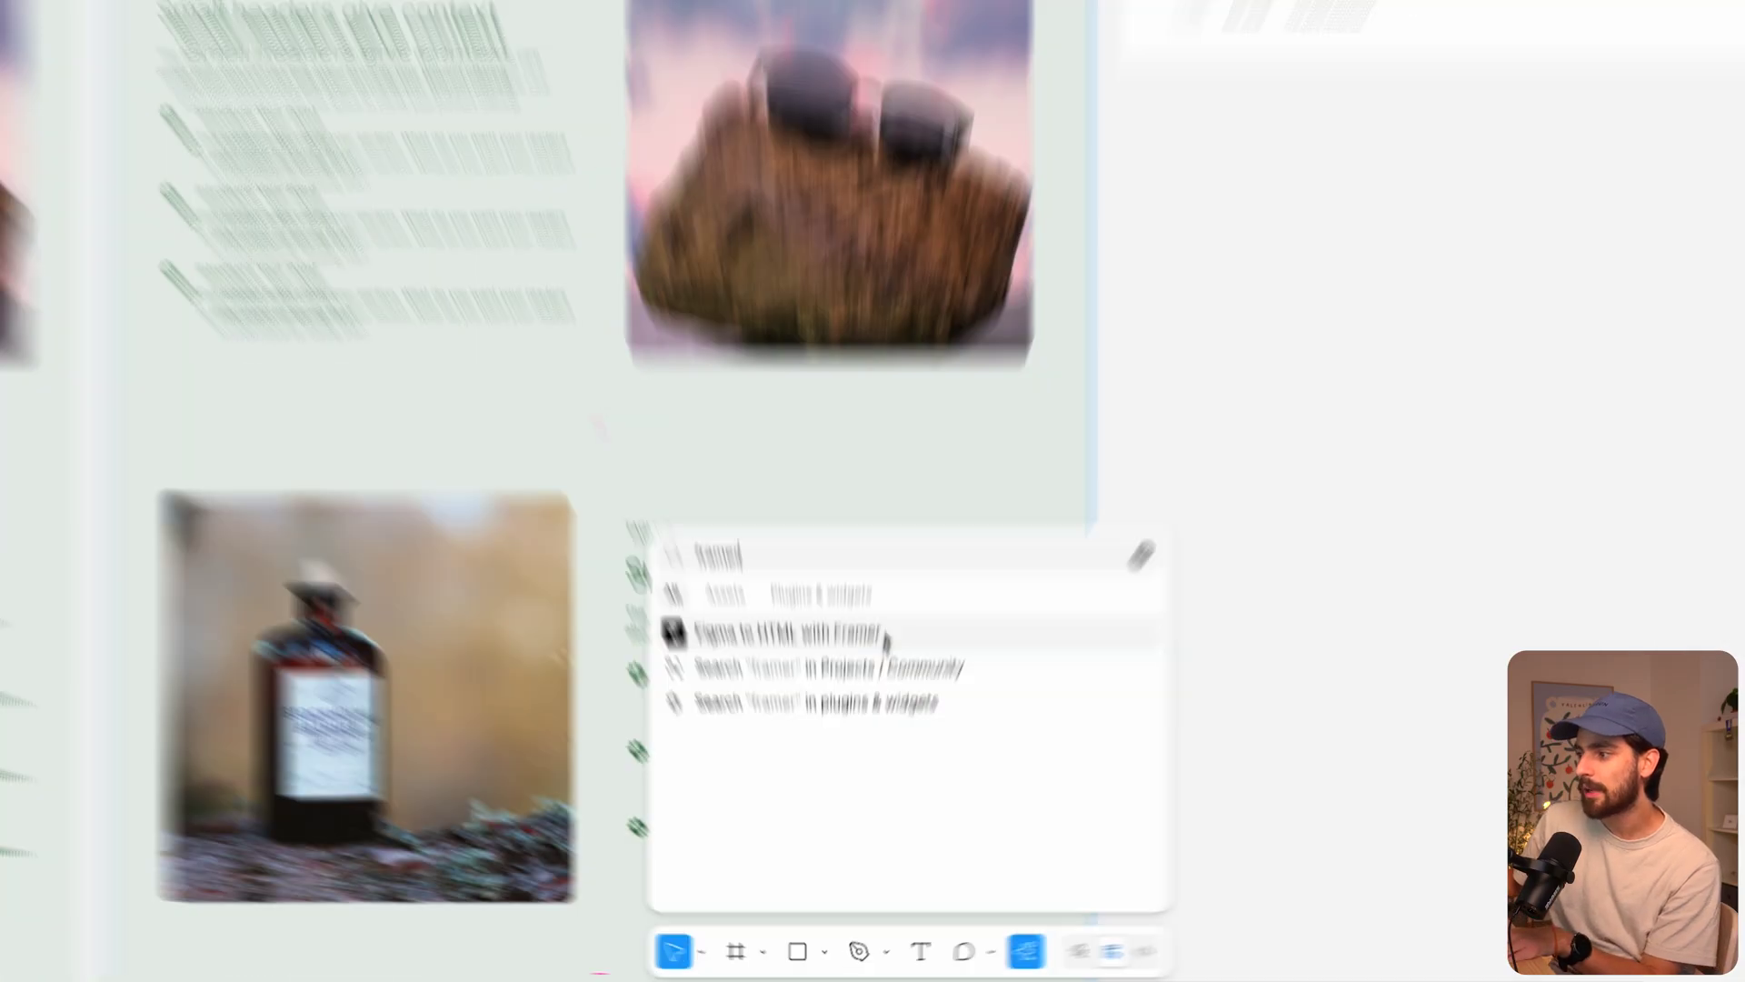
- Copy the Landing Page 06 frame with Figma's Figma to HTML with Framer plugin and paste it into the Desktop breakpoint in Framer
click(860, 795)
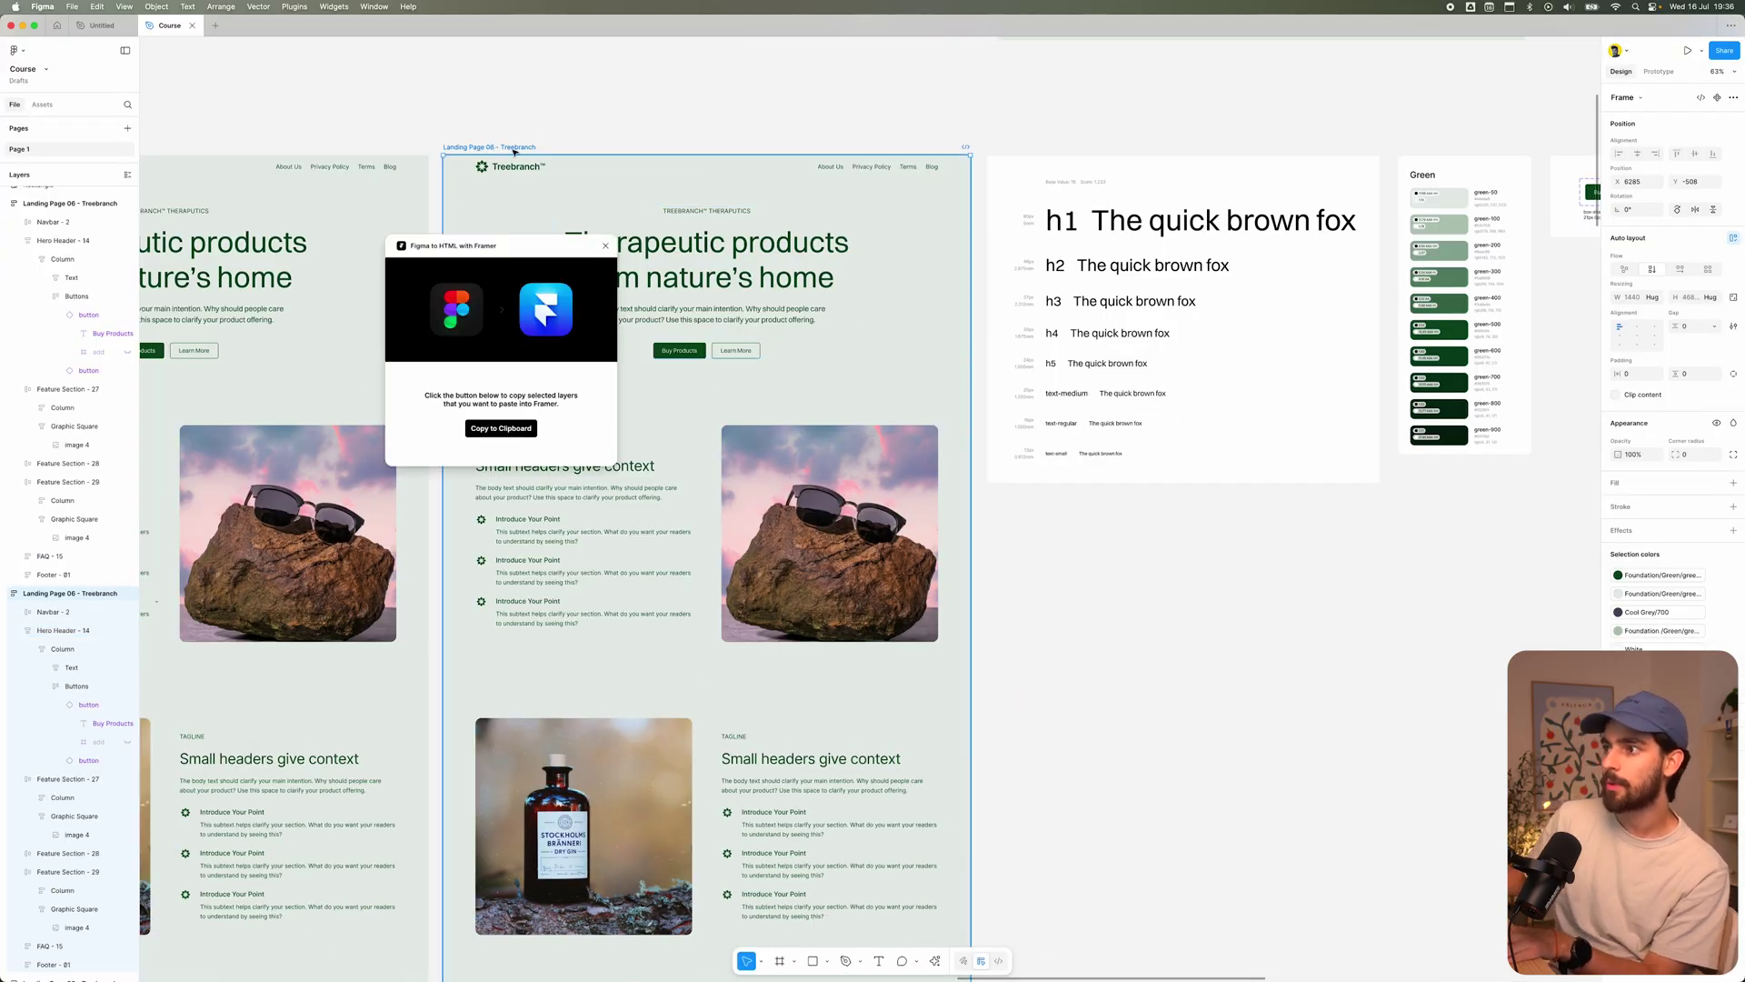
click(499, 428)
key(super+Tab)
key(super+Tab)
key(super+Tab)
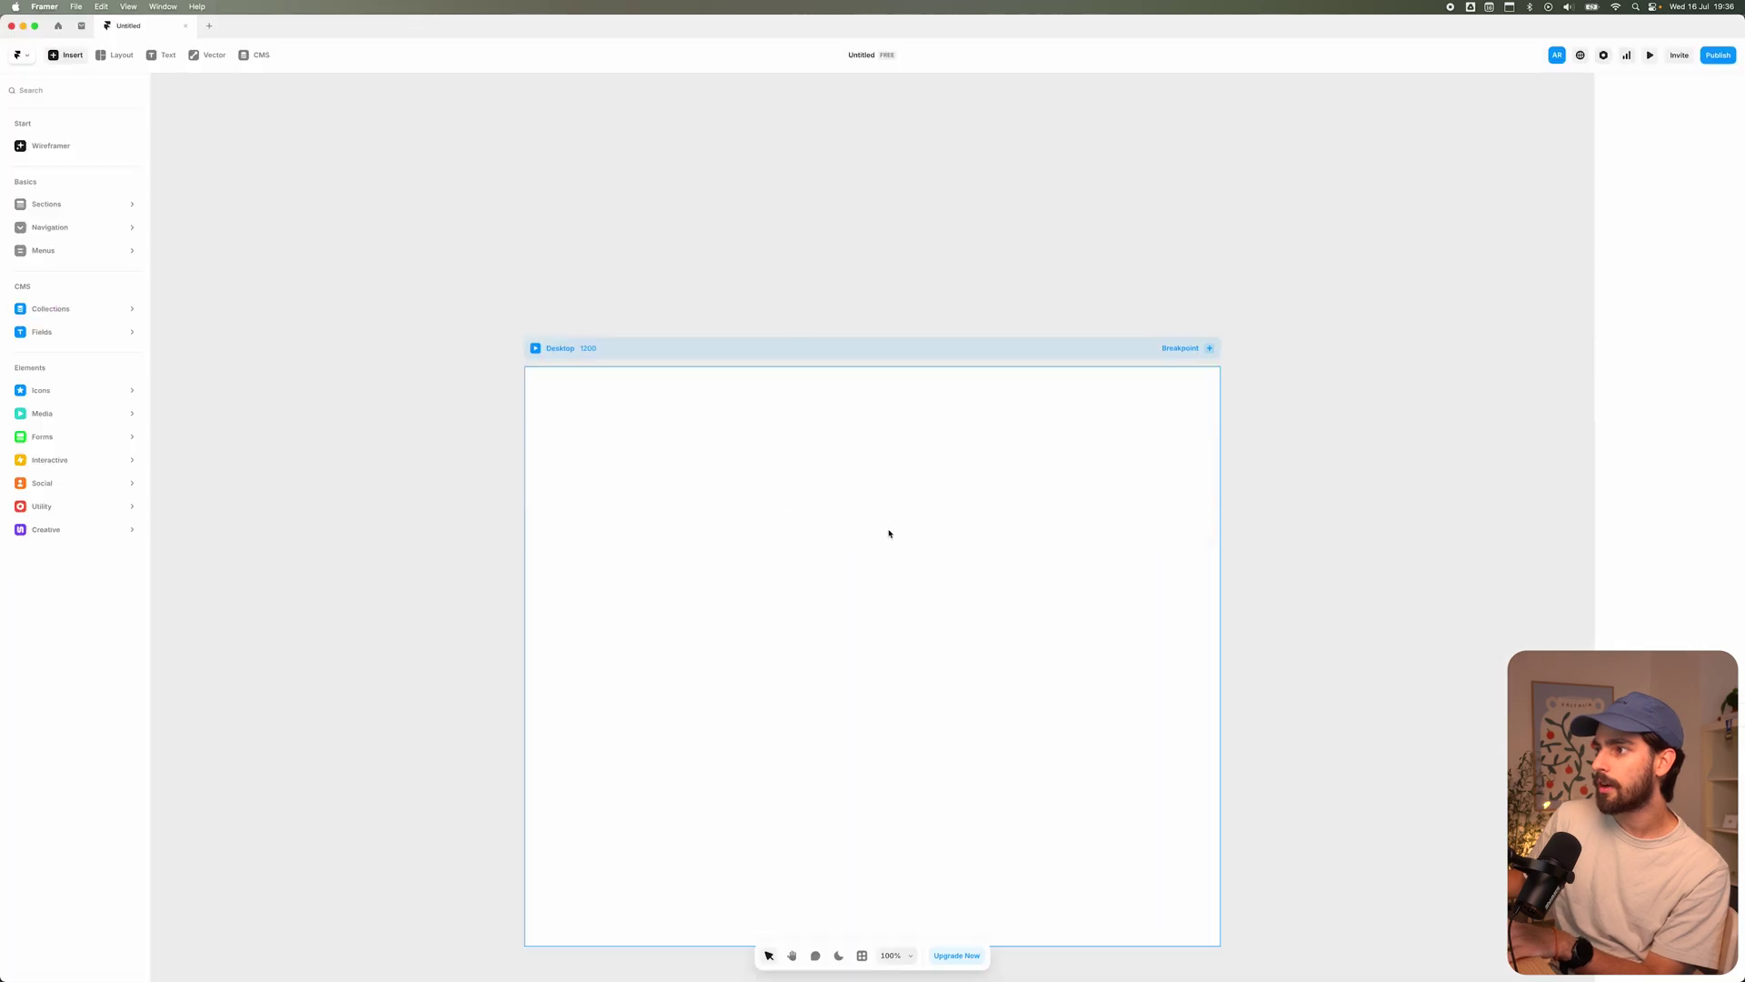
click(818, 358)
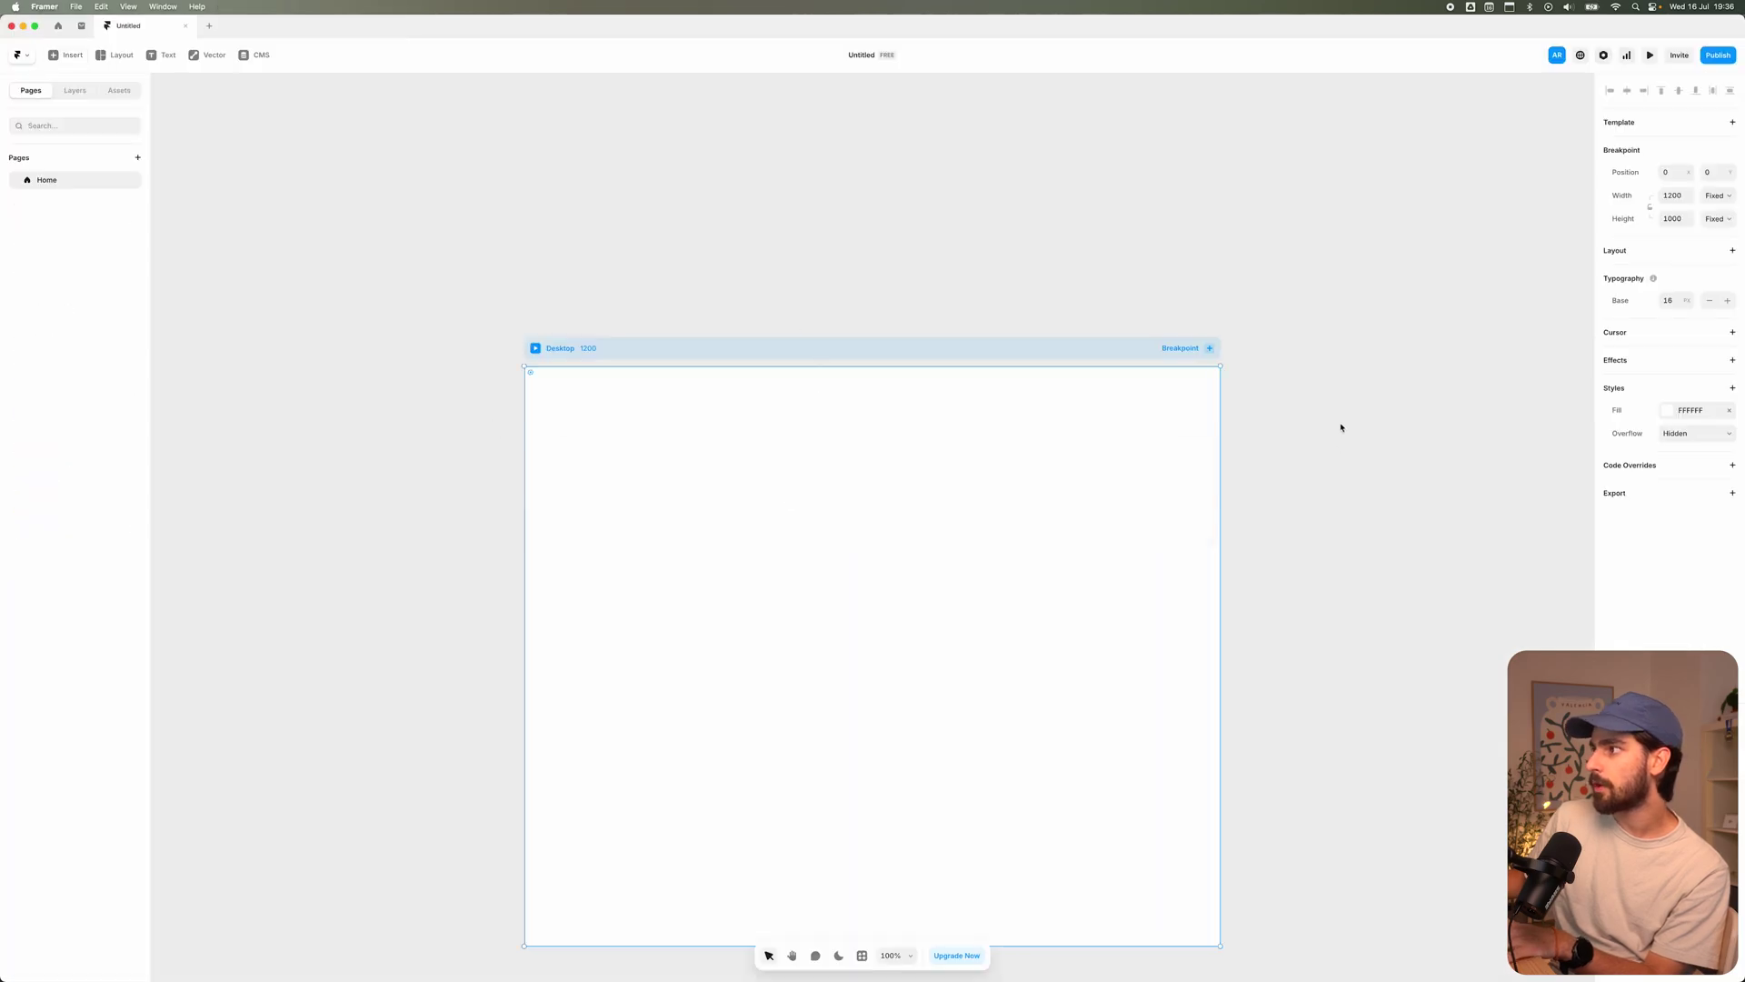
key(super+v)
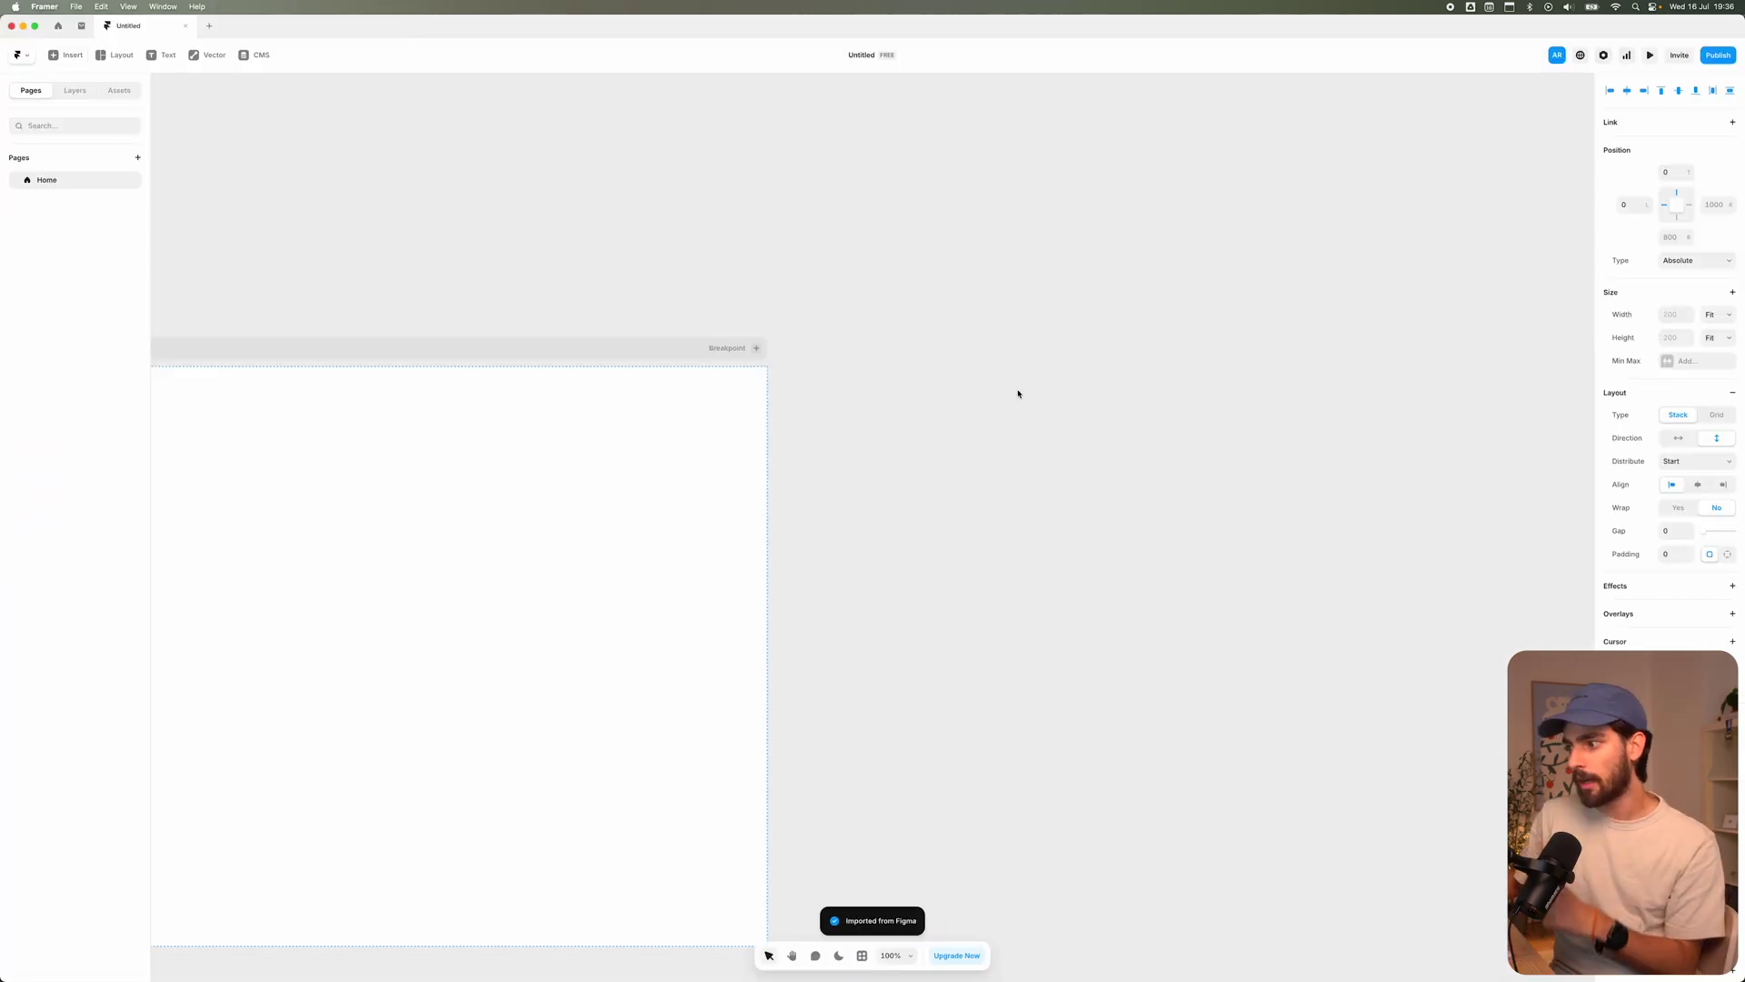
scroll(682, 539, up, 3)
scroll(681, 539, down, 5)
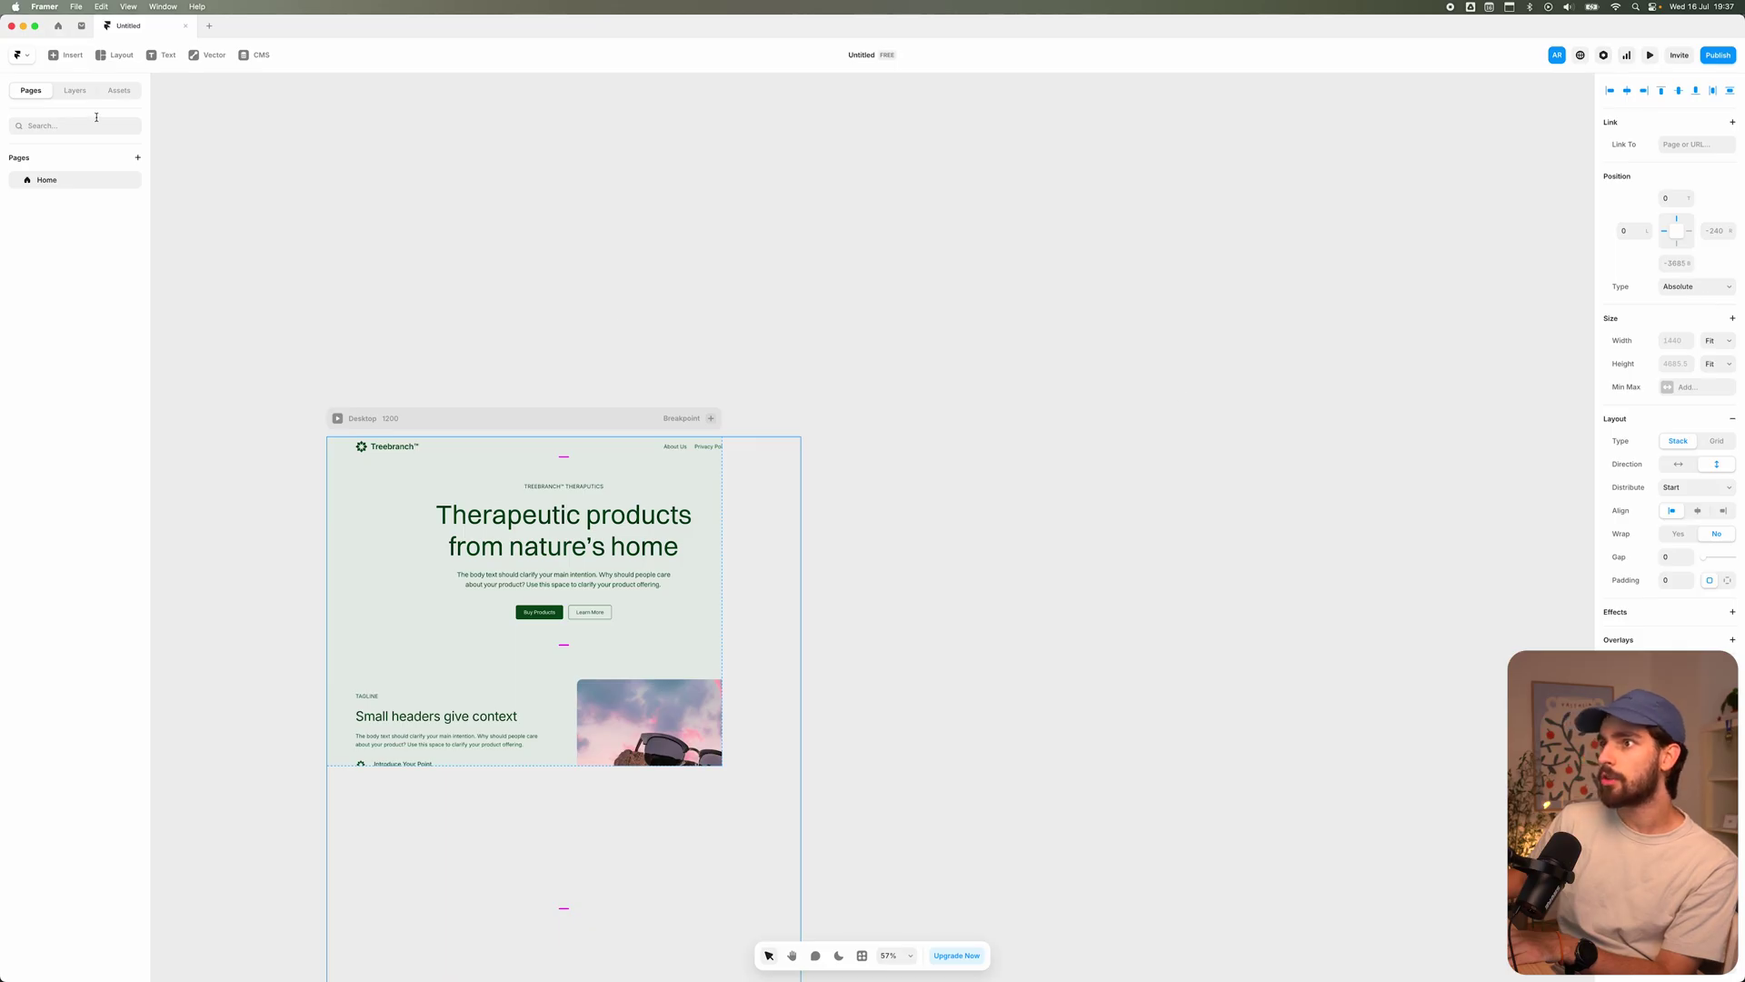
- Pull the pasted Landing Page 06 frame out of the Desktop breakpoint and place it back inside the Desktop layer
click(75, 90)
click(53, 186)
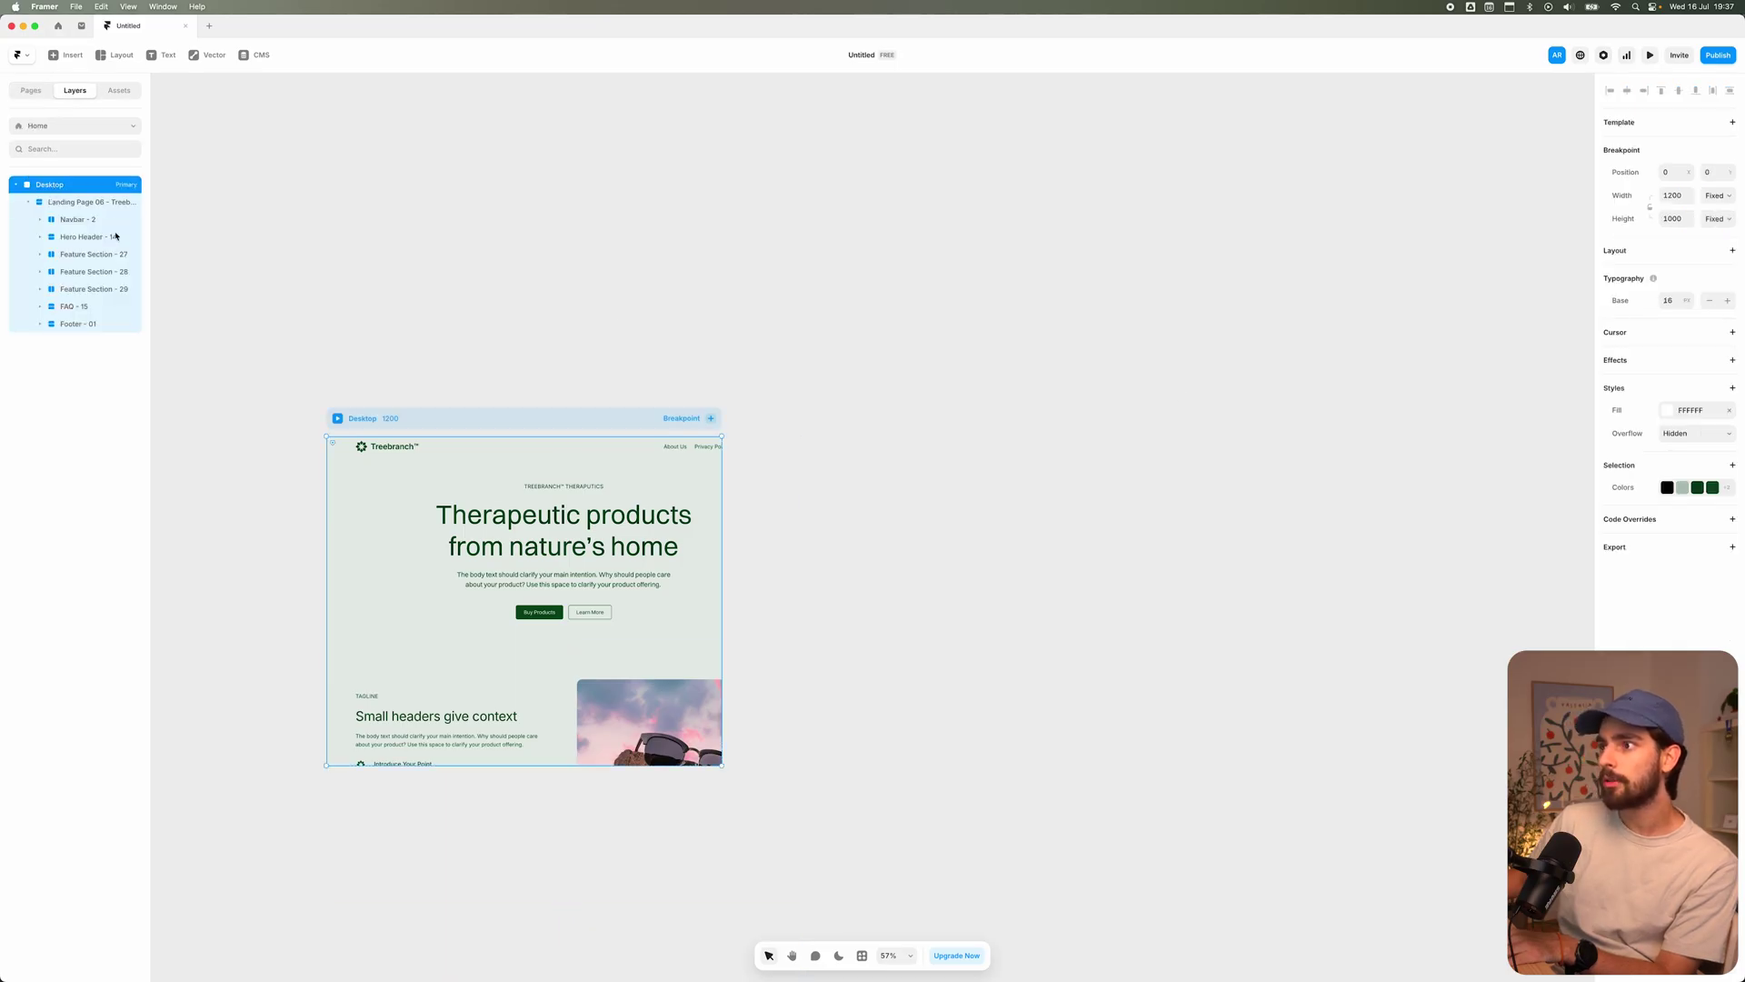
drag(463, 480, 956, 423)
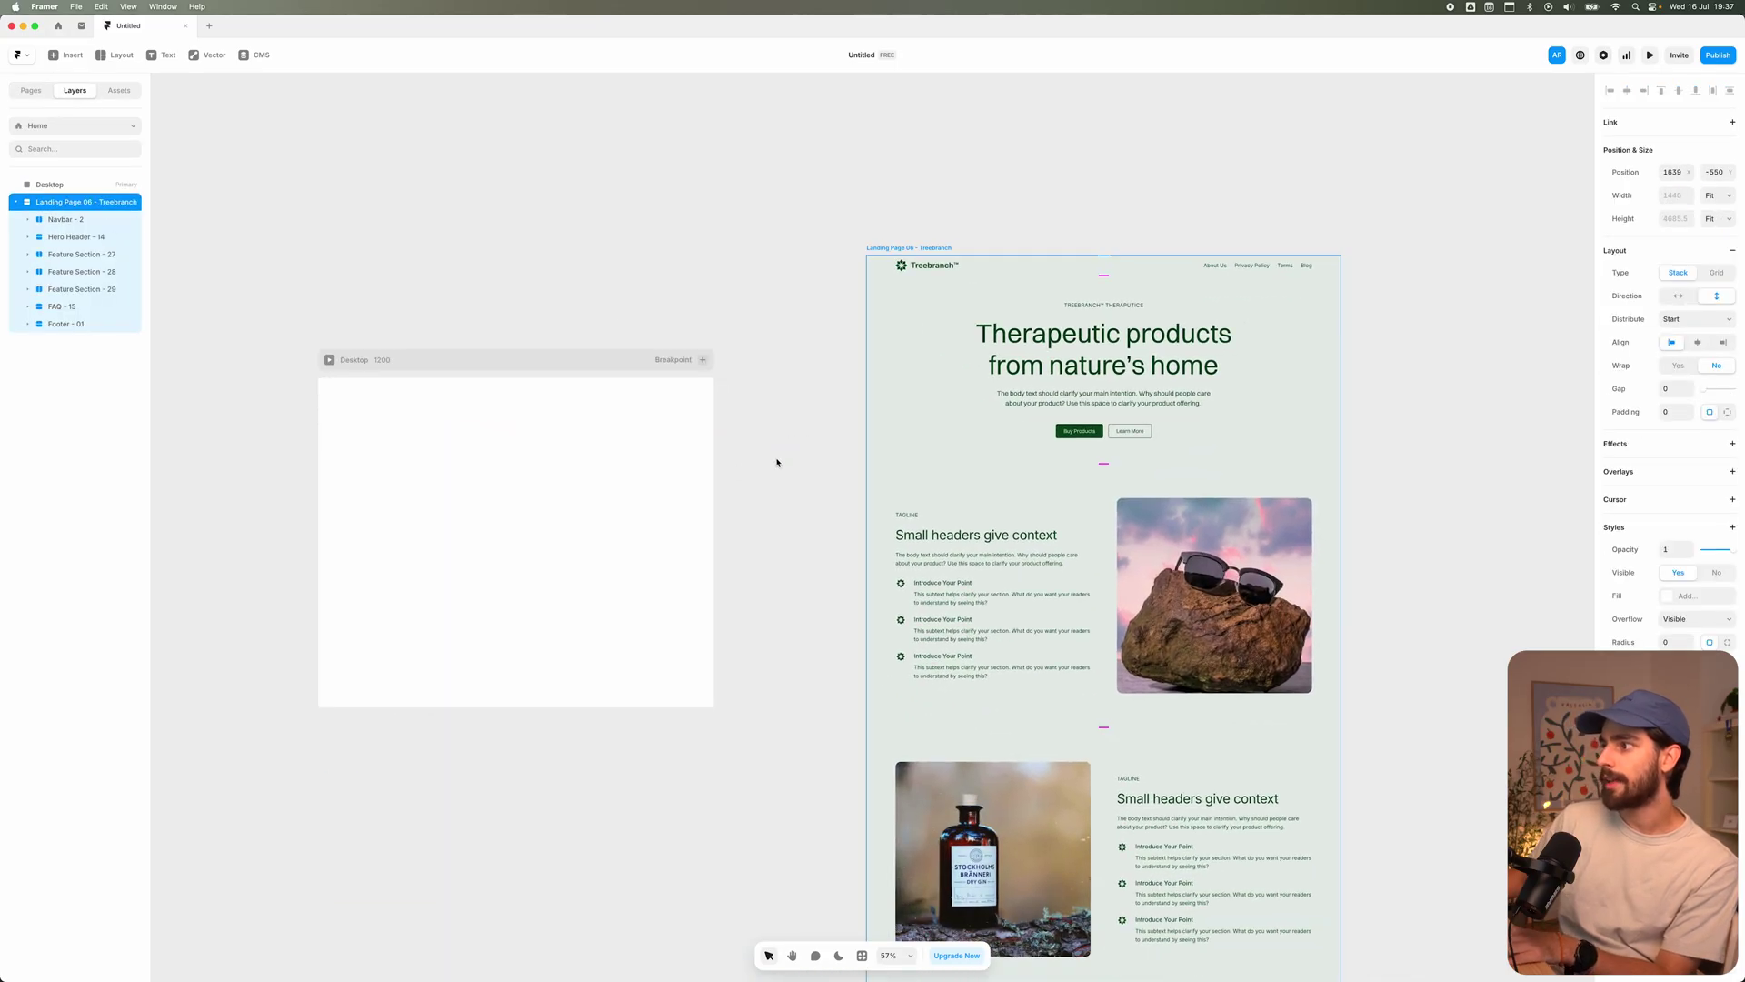
scroll(777, 462, down, 2)
drag(818, 409, 192, 252)
key(Delete)
click(63, 183)
key(super+v)
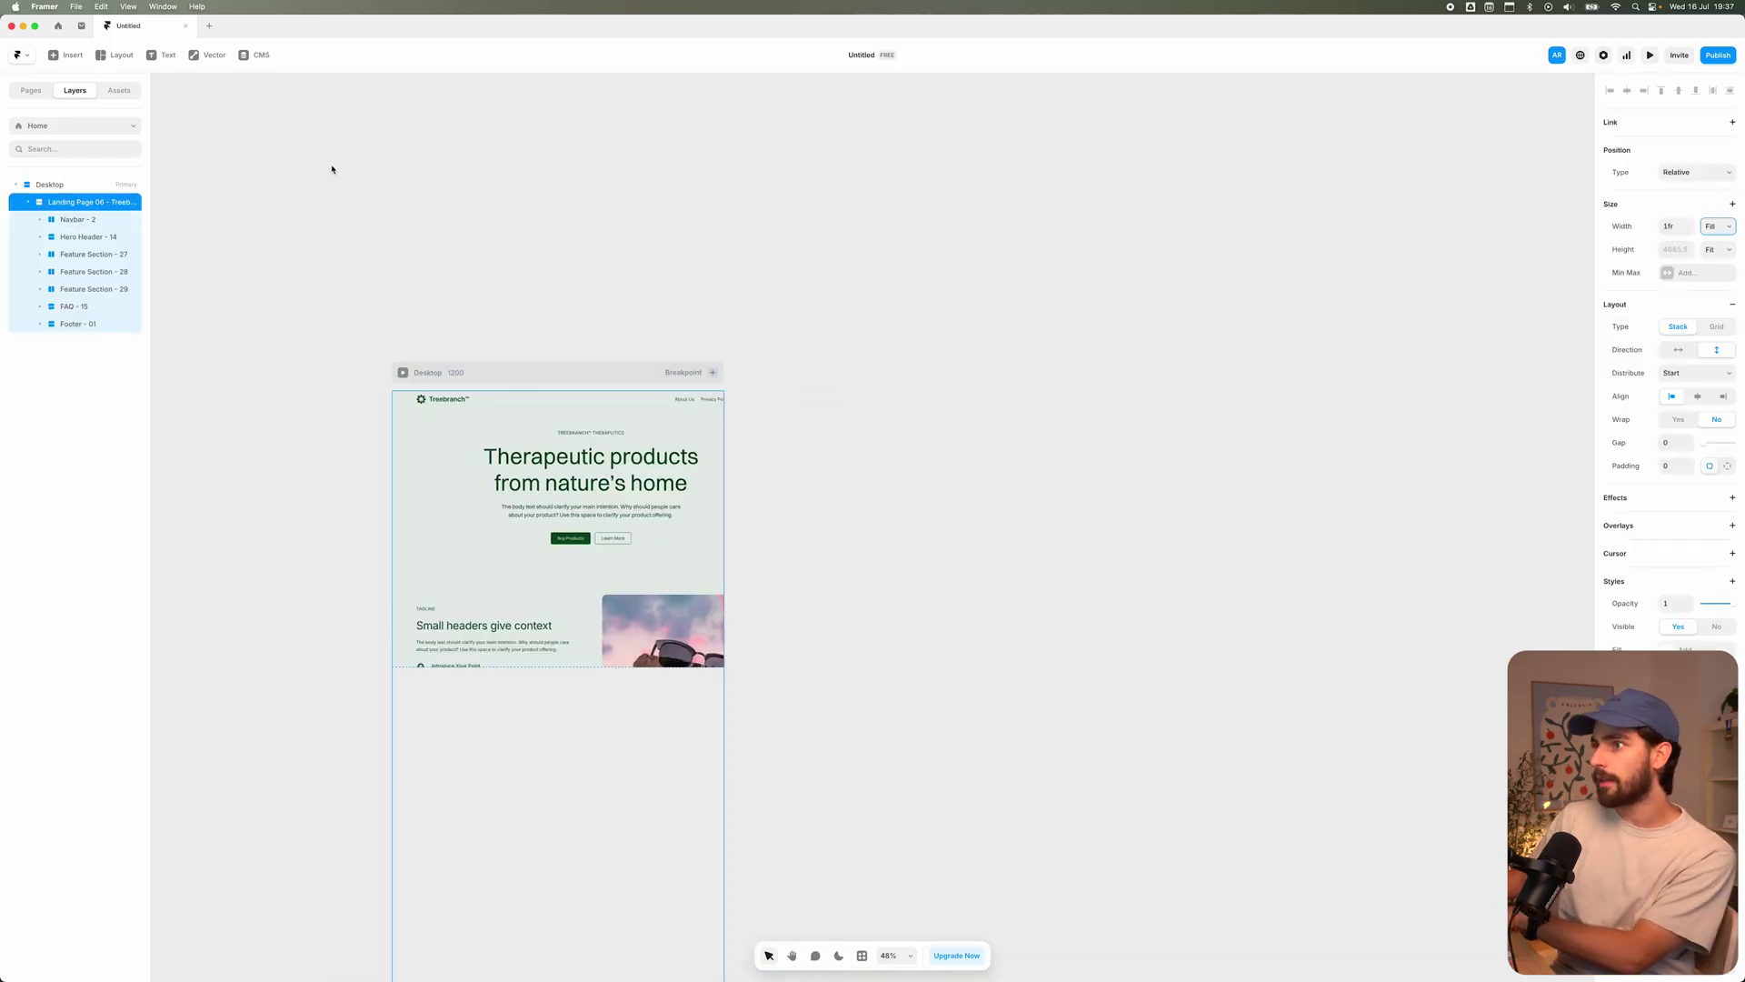
- Set the Landing Page 06 frame's width to Fill within the Desktop breakpoint
key(Return)
click(1721, 229)
click(1713, 253)
key(Escape)
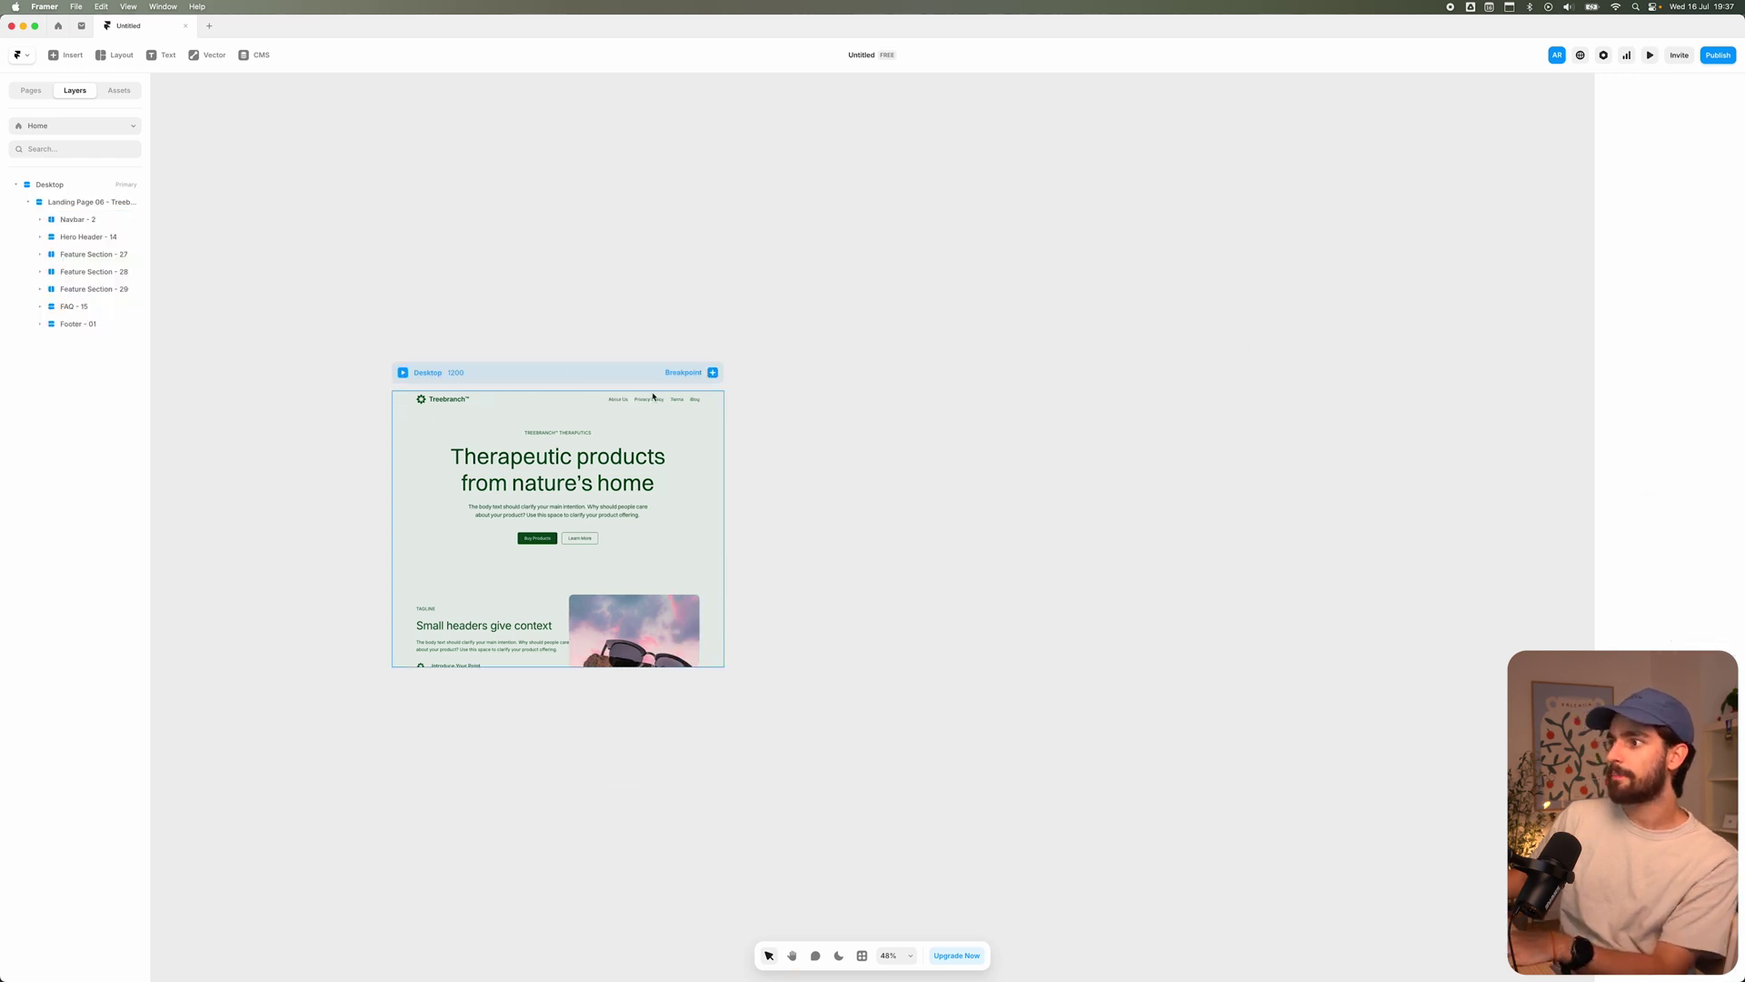
- Preview the Framer page and check its responsiveness at about 1006 px wide
click(402, 372)
drag(1227, 526, 1088, 570)
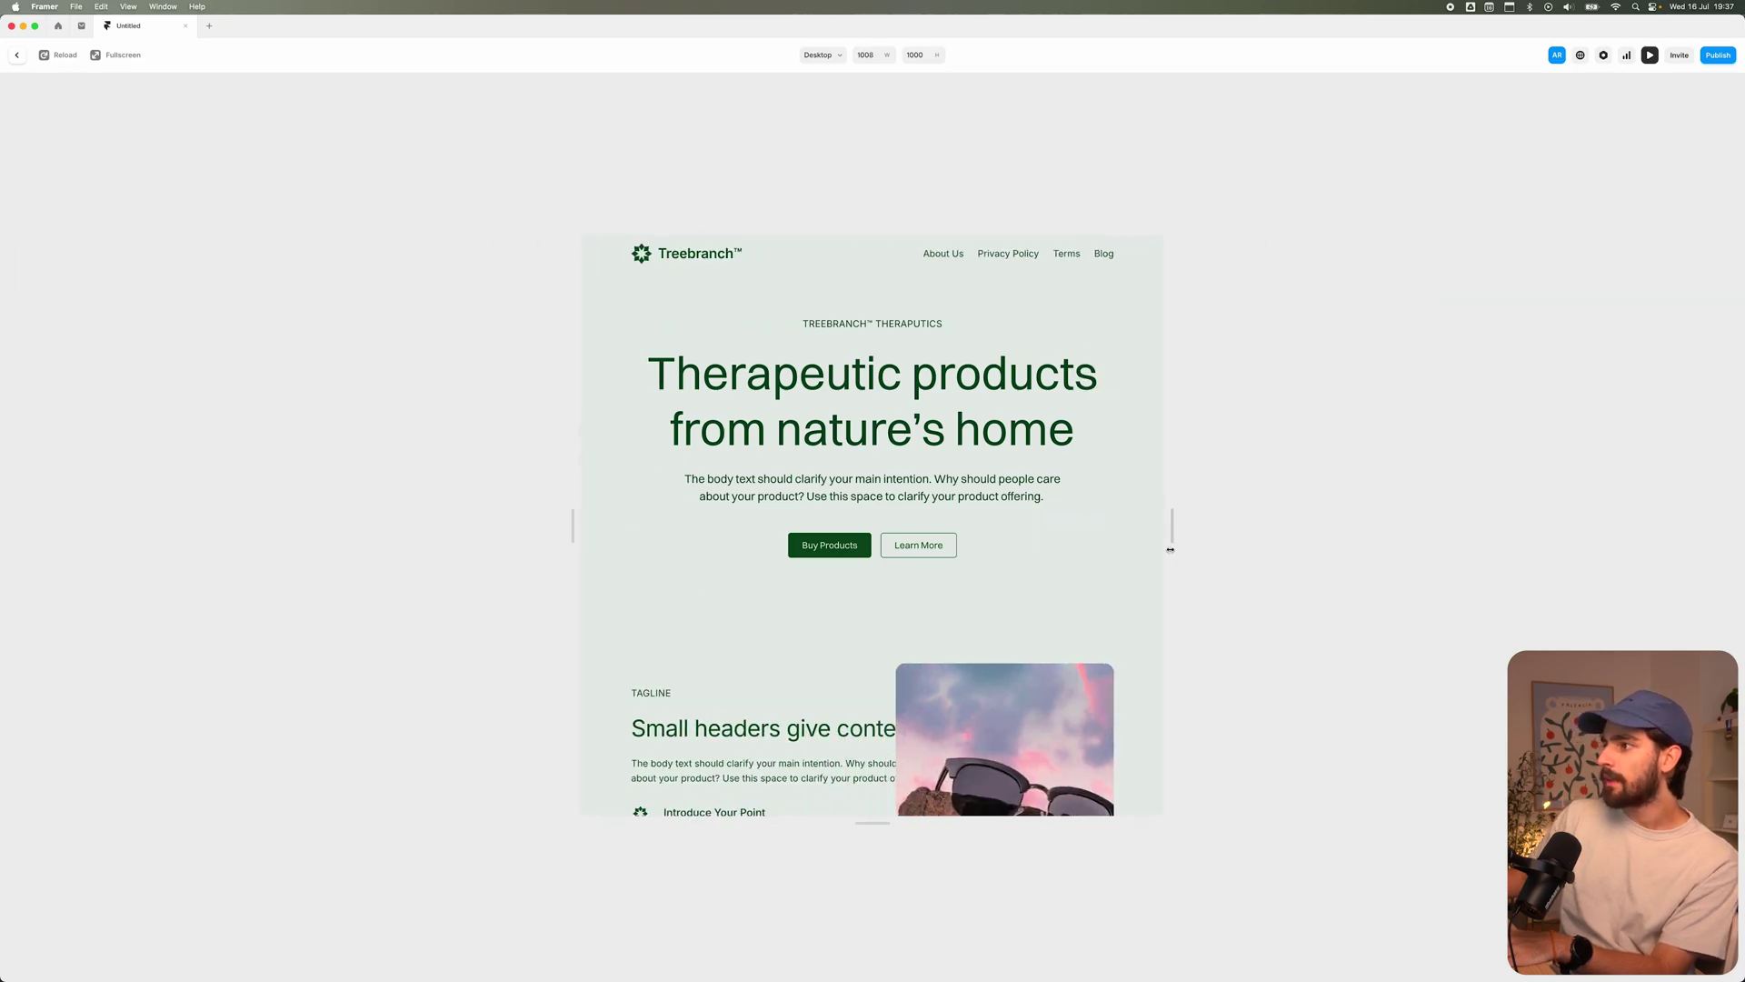
key(Escape)
- Stretch the Desktop breakpoint's height to about 2142 px and extend it further down to cover more of the page
drag(599, 666, 600, 977)
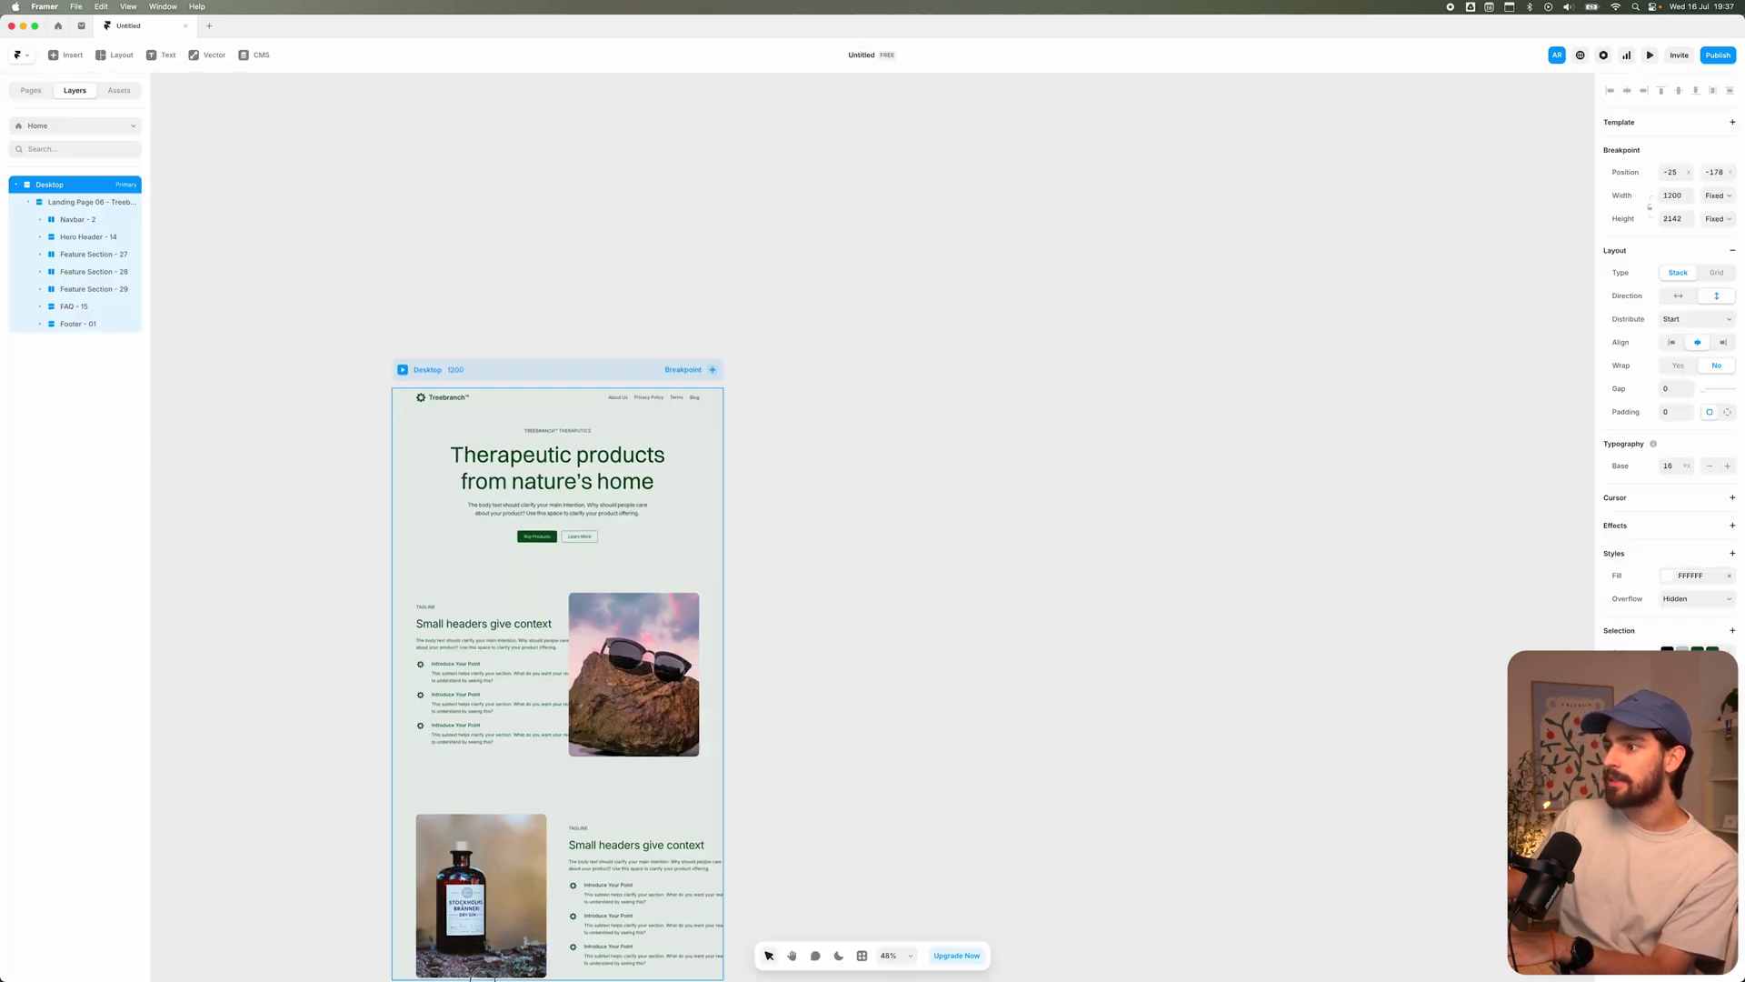
scroll(601, 861, down, 5)
drag(613, 775, 595, 950)
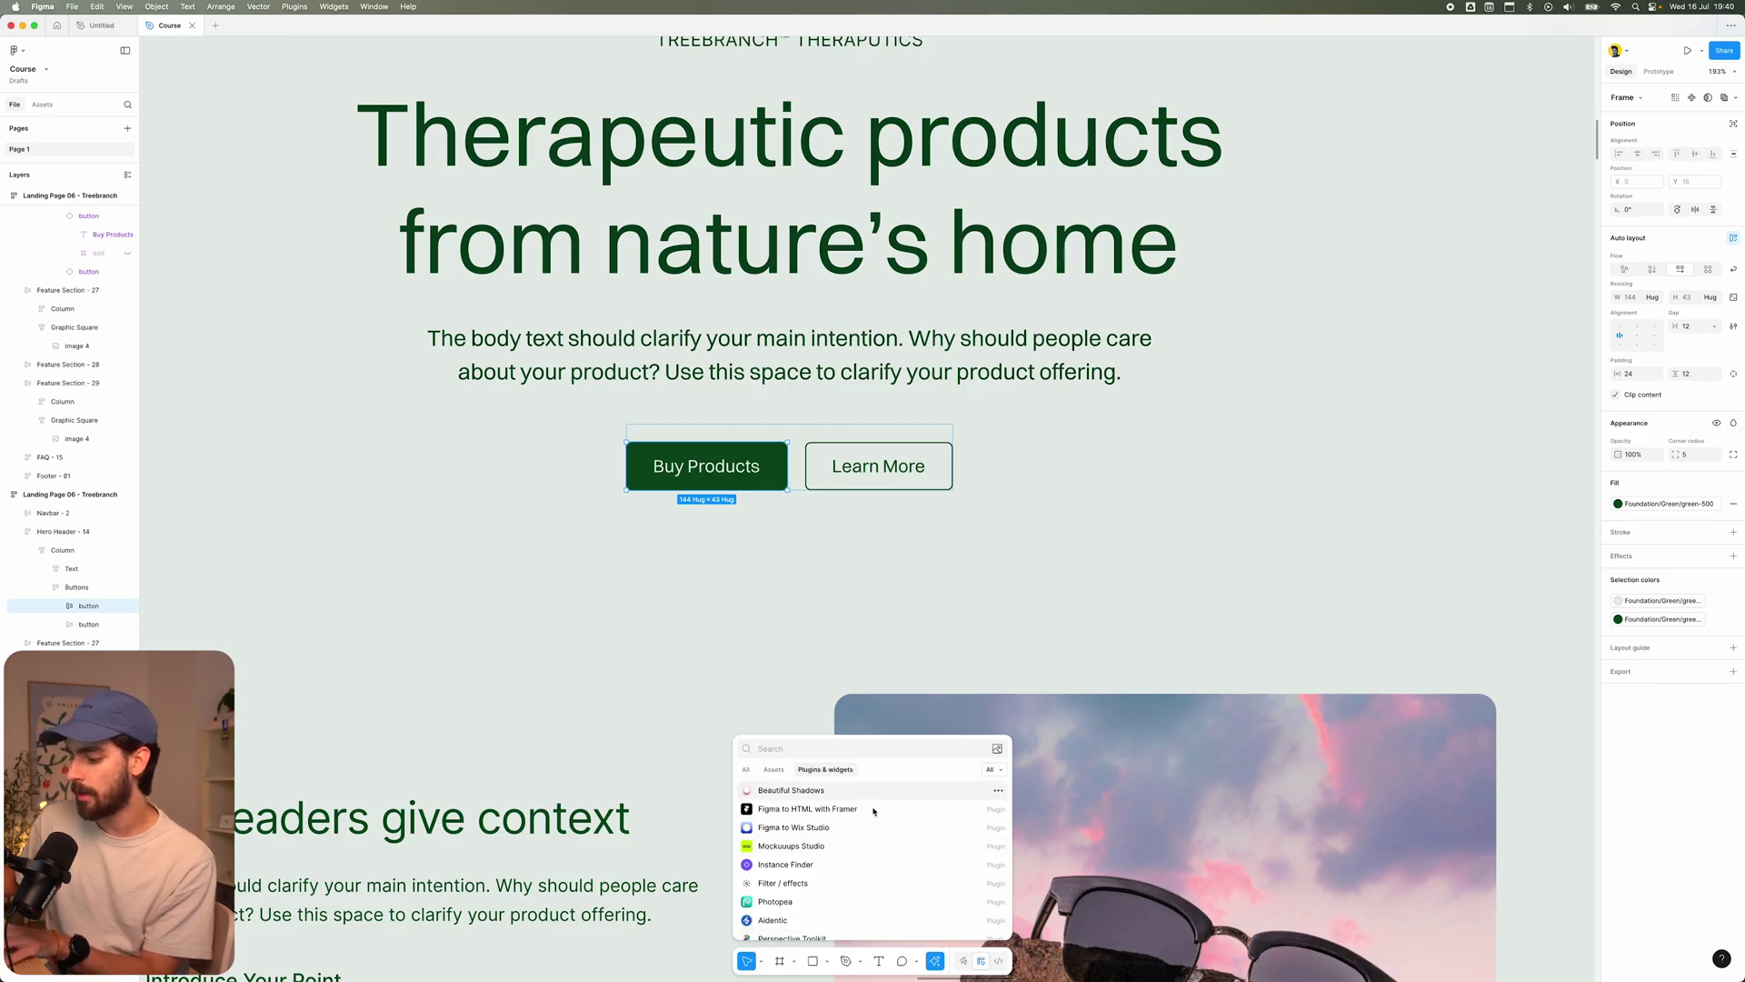
- In Figma, search for the Beautiful Shadows plugin, run it on the Buy Products button and close it without applying
text(beautiful shadow)
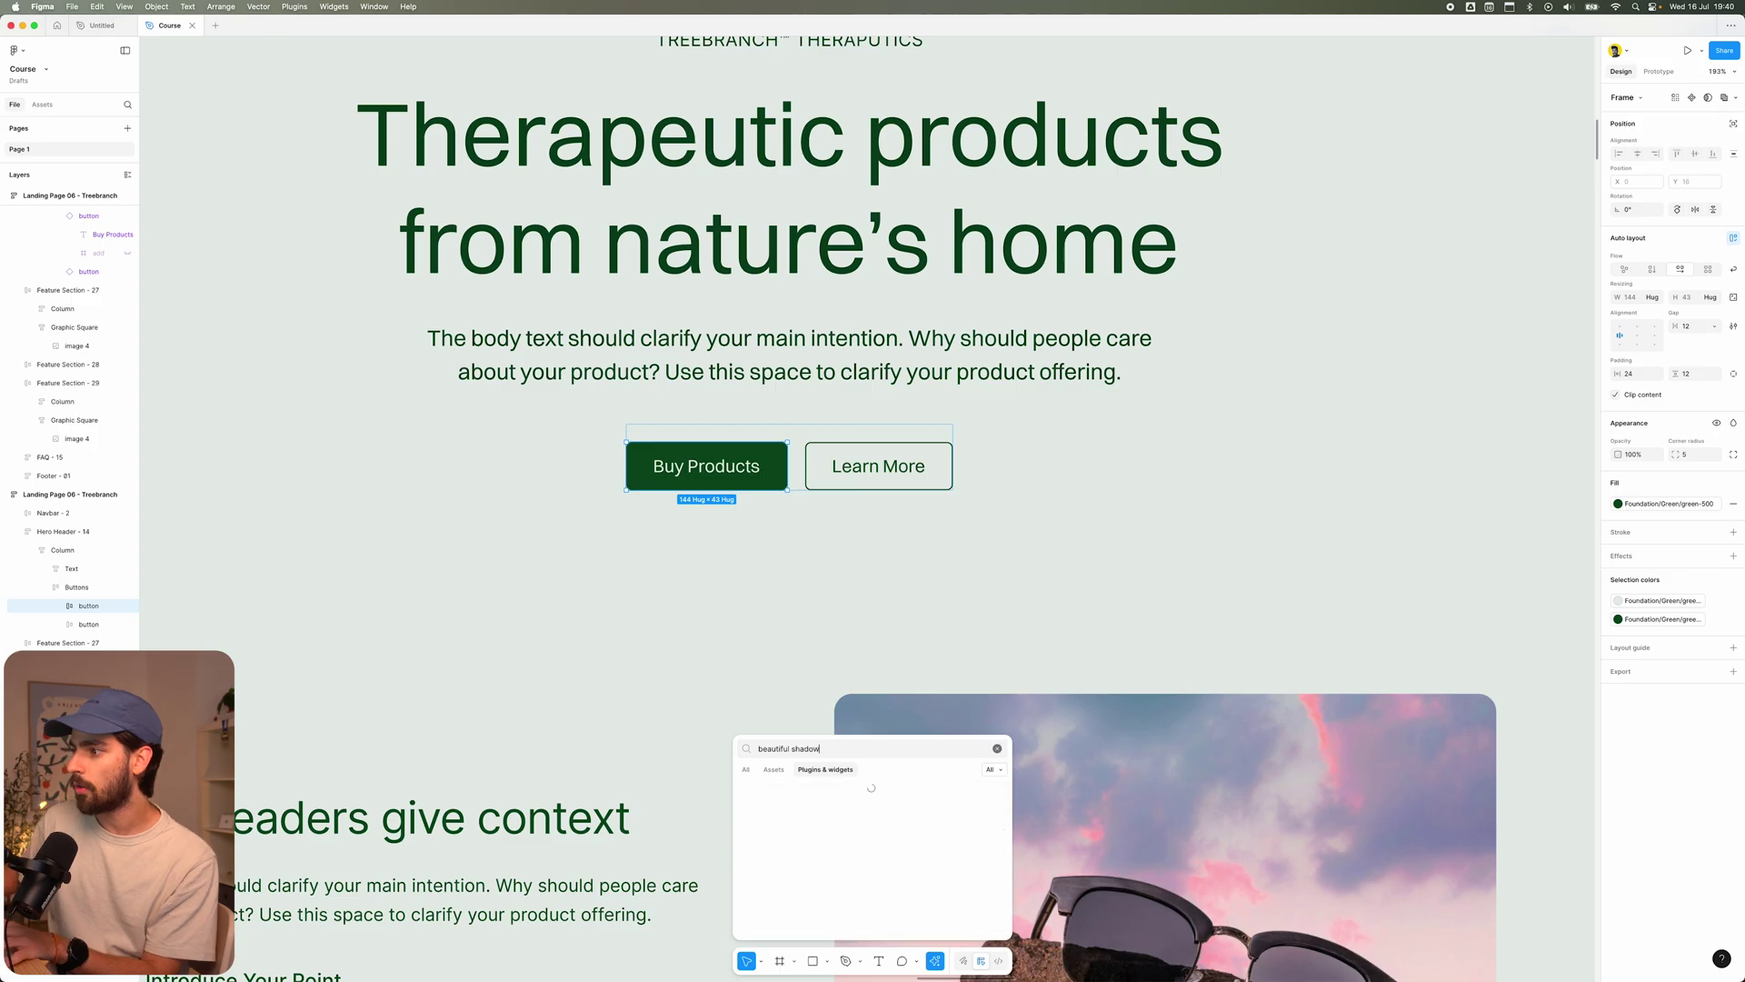
click(836, 789)
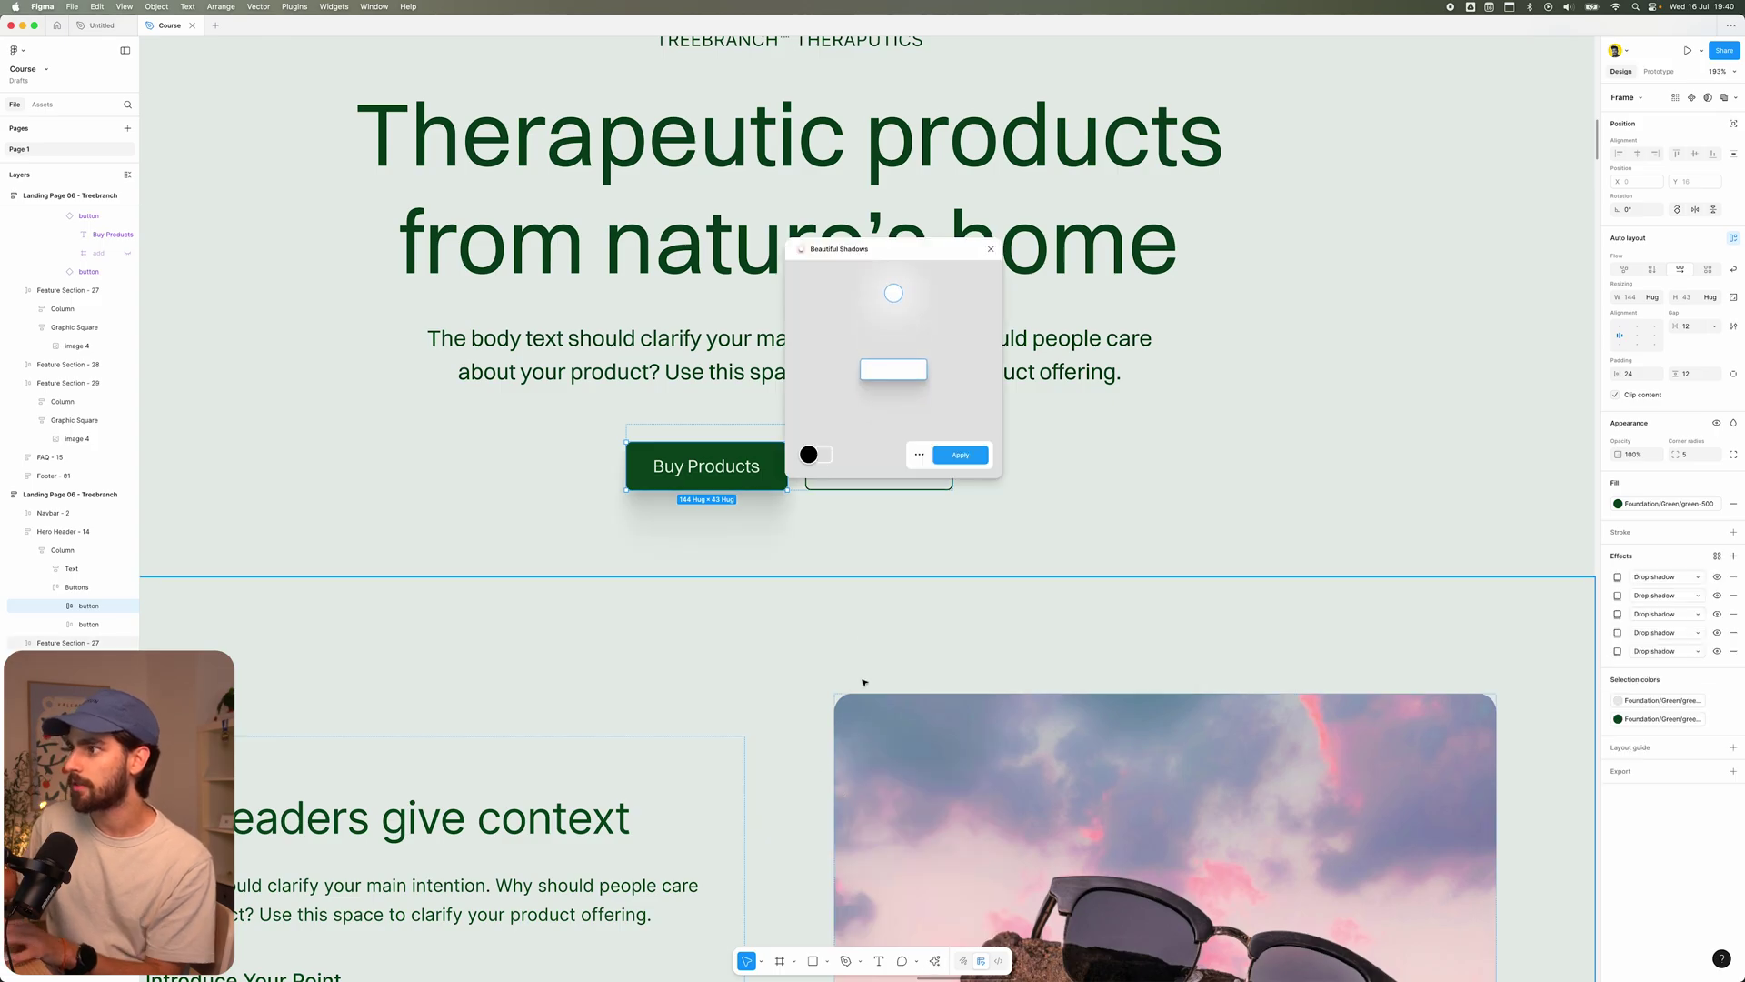
drag(882, 249, 1070, 254)
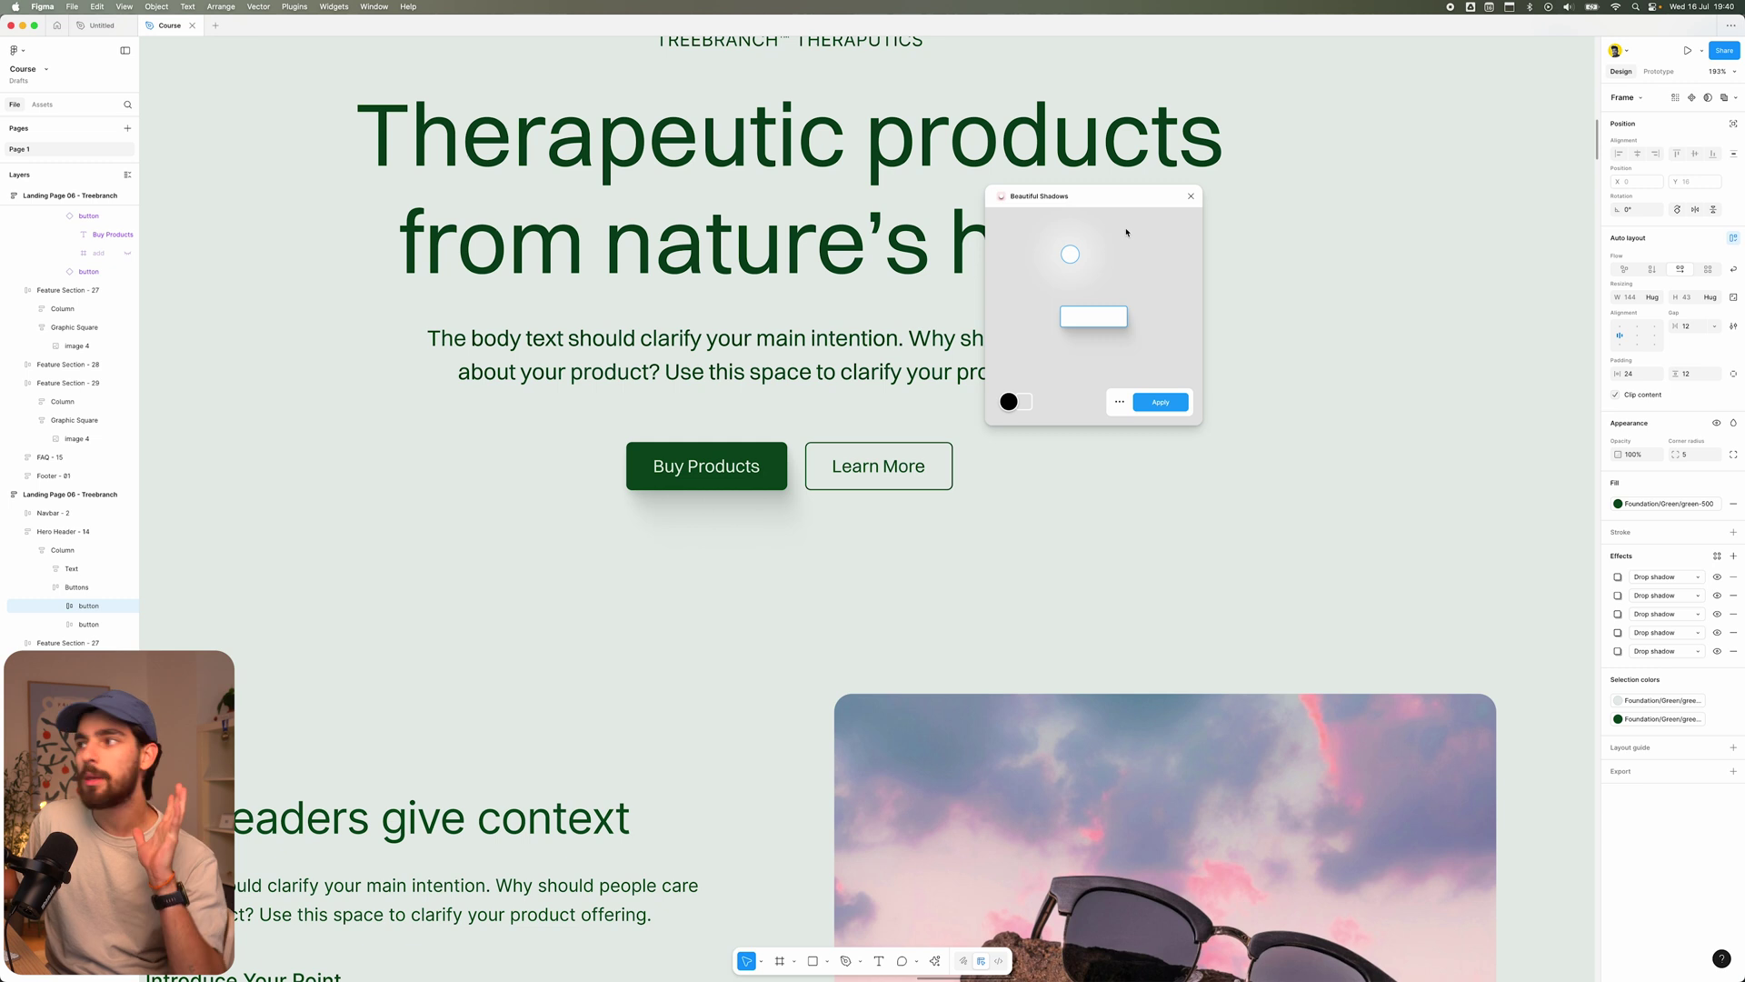
click(1191, 195)
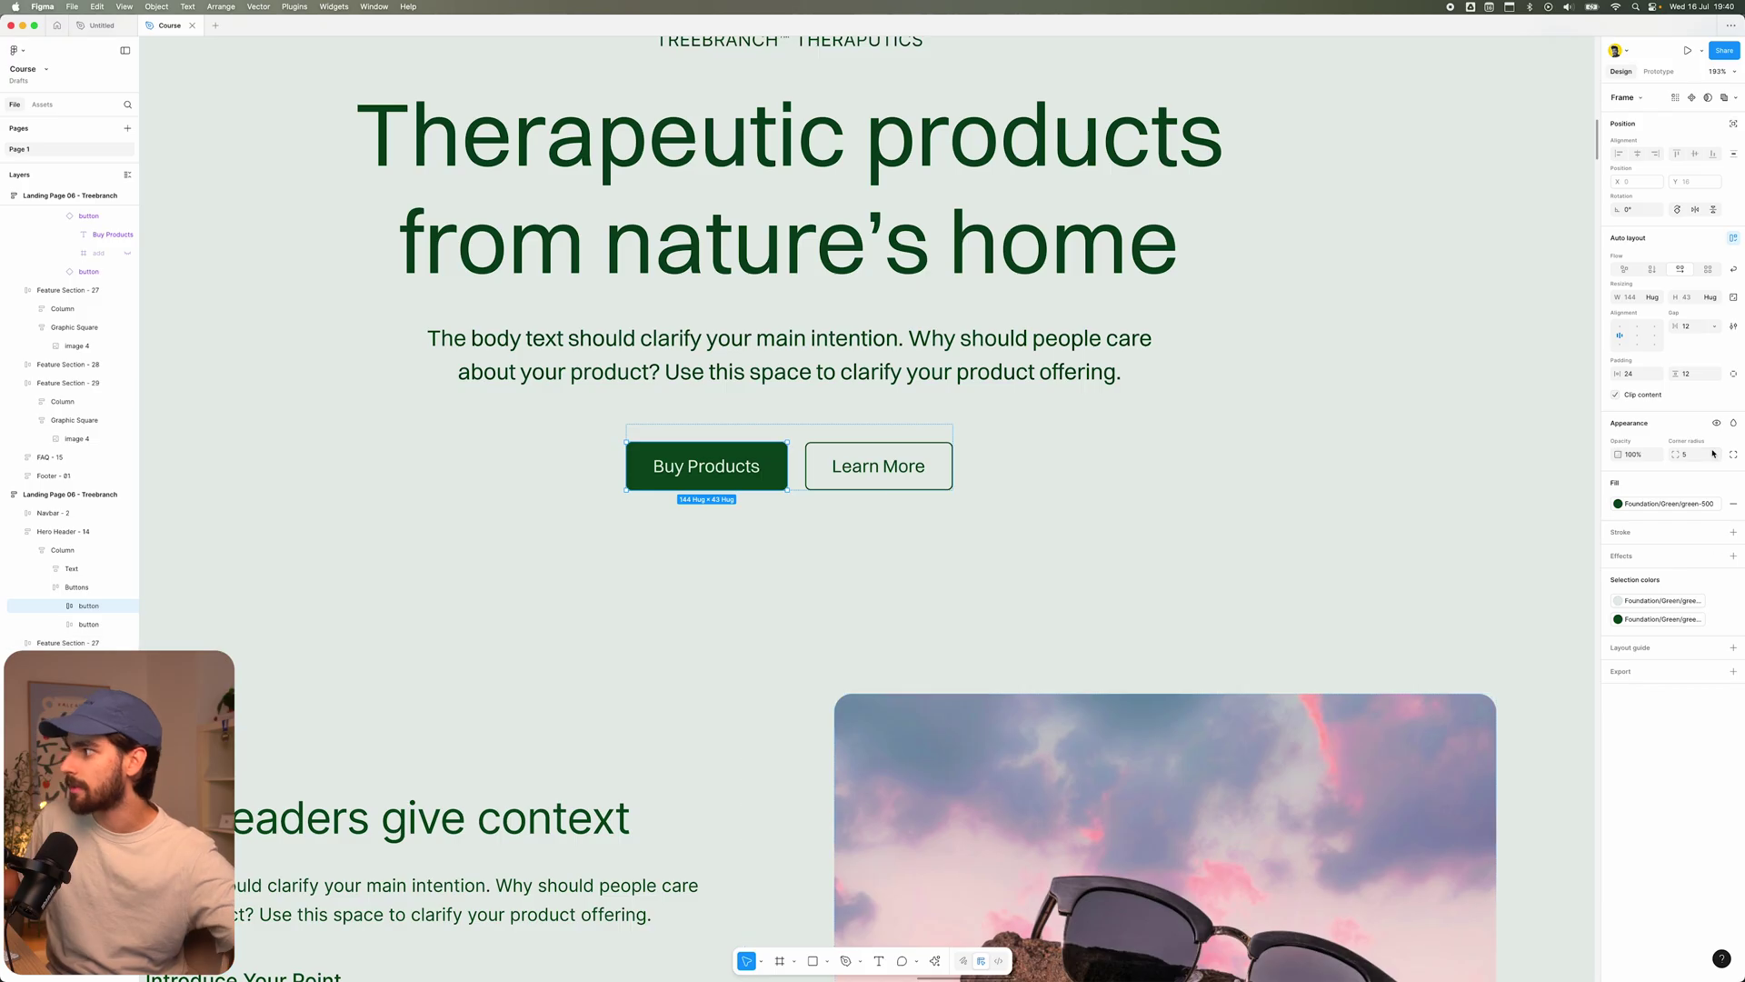
- Try a native red drop shadow on the Buy Products button with Y offset 22 and blur about 18, and remove it
click(1656, 556)
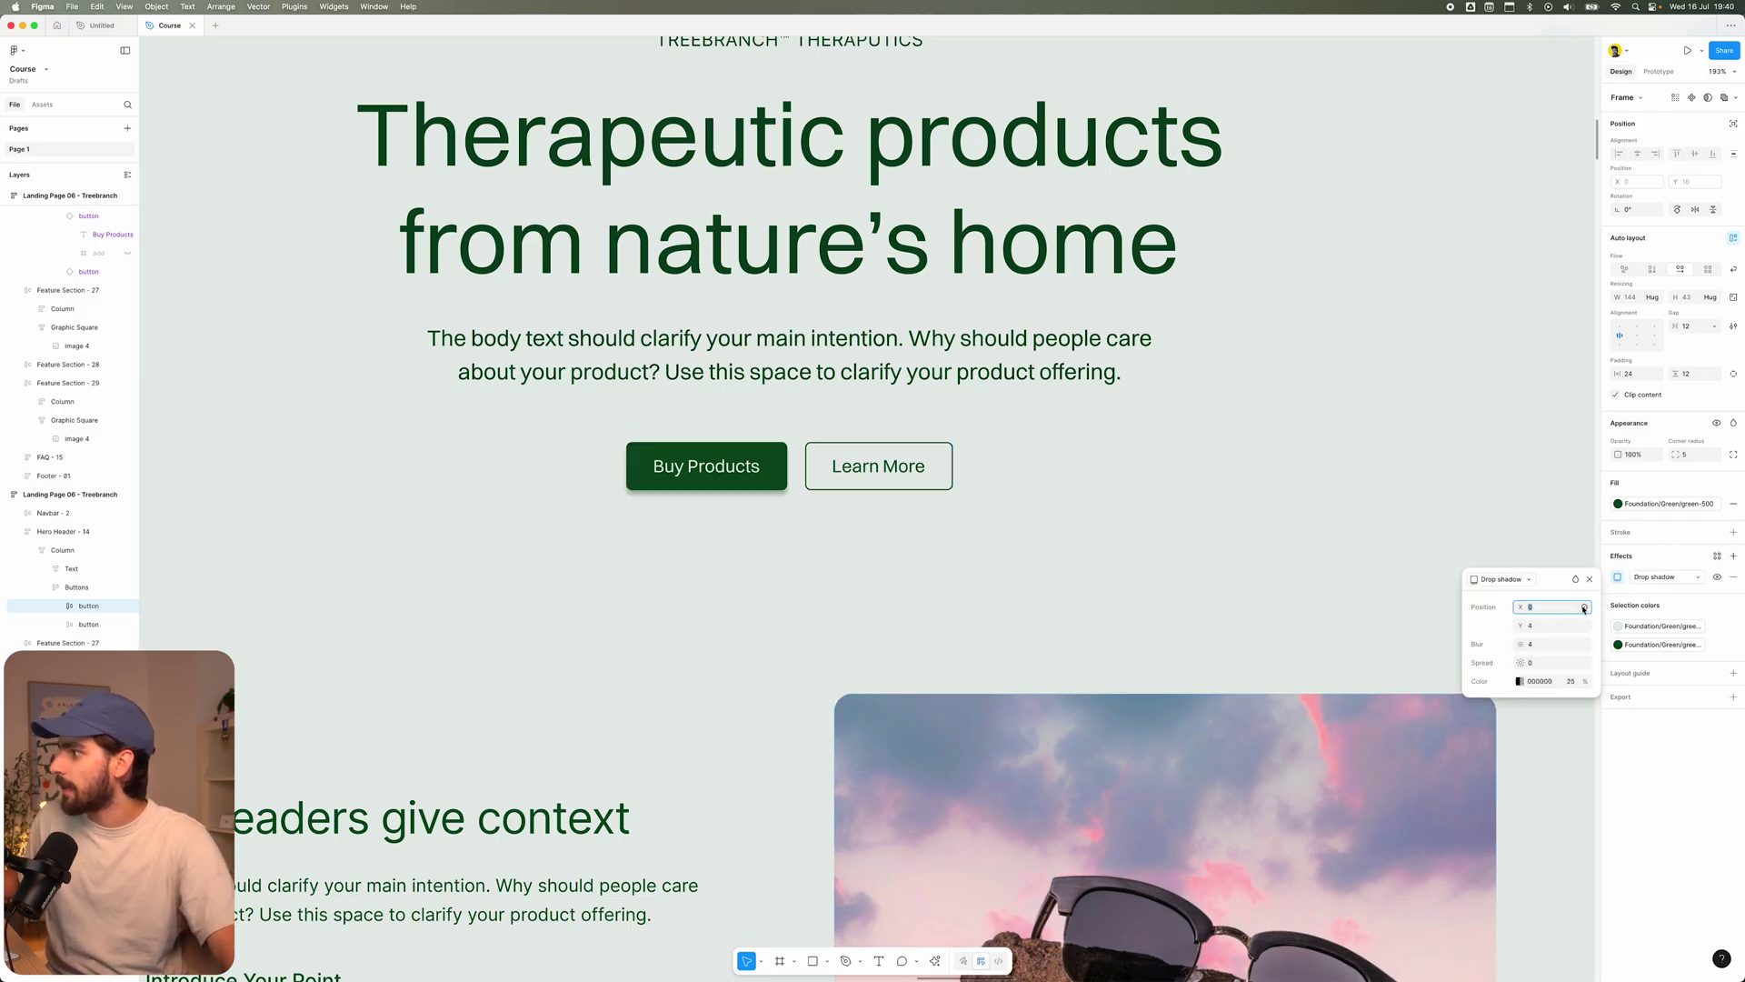
click(1500, 579)
click(1491, 682)
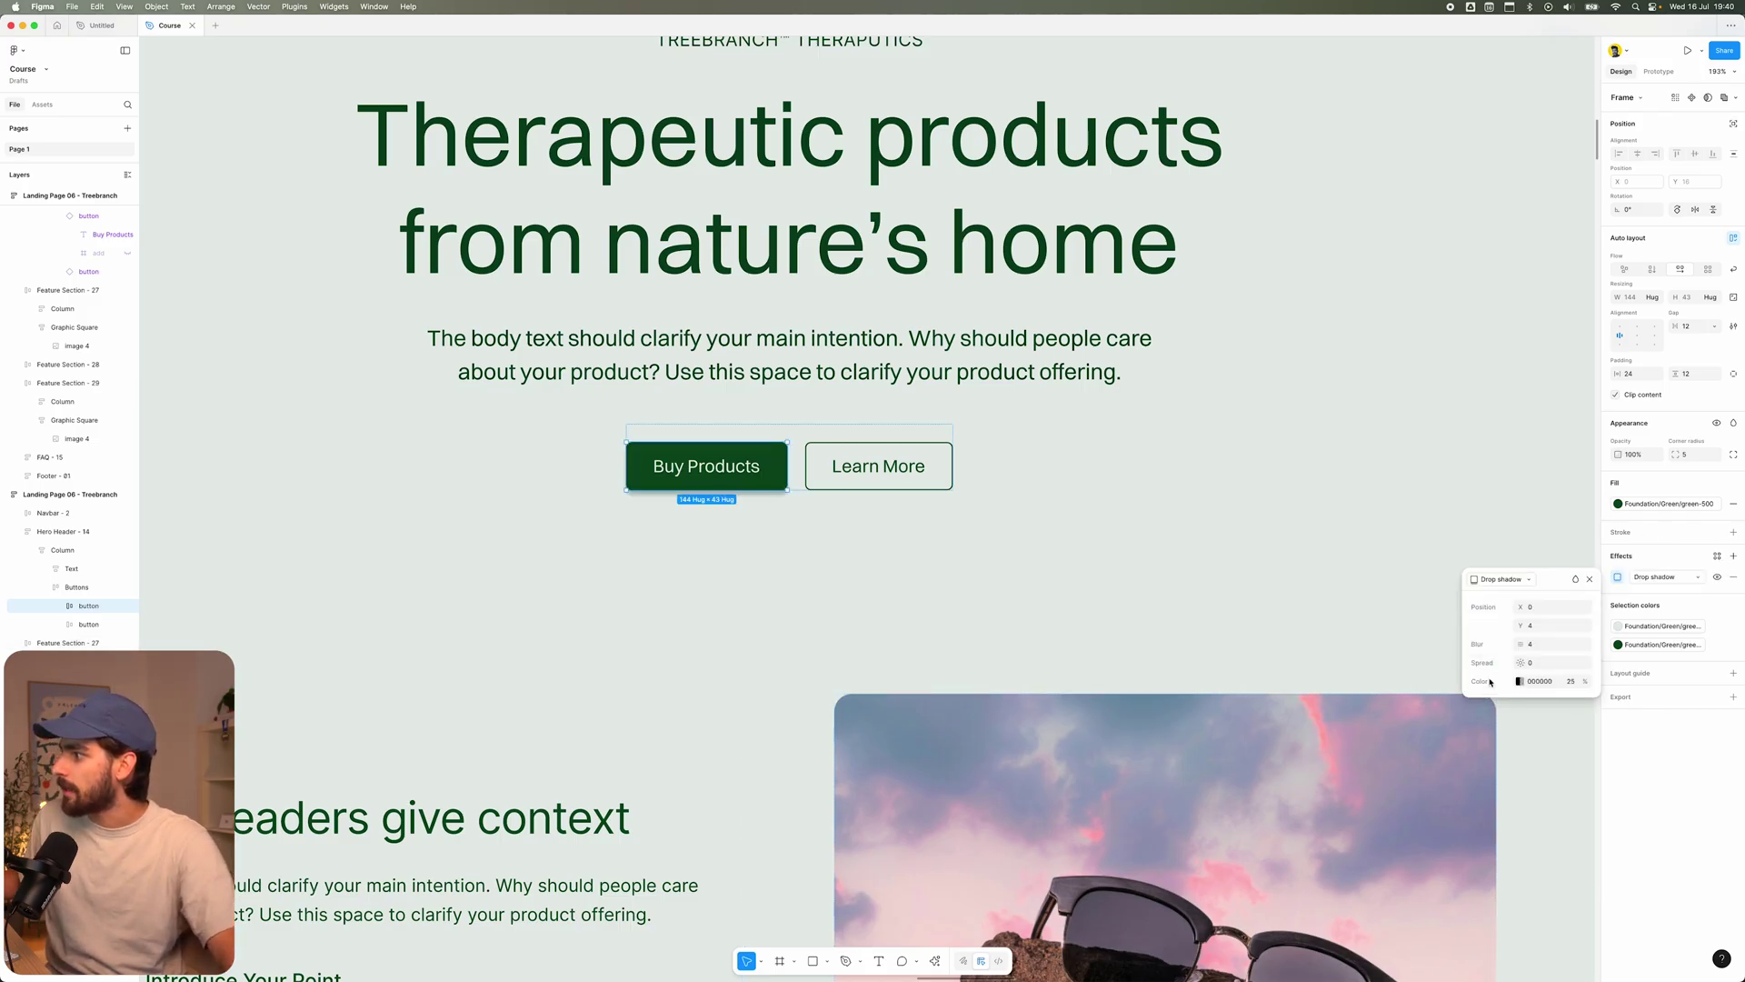
mouse_move(1521, 644)
mouse_down()
mouse_move(1550, 644)
mouse_move(1545, 663)
mouse_move(1545, 618)
mouse_move(1513, 662)
mouse_up()
click(1519, 681)
click(1389, 705)
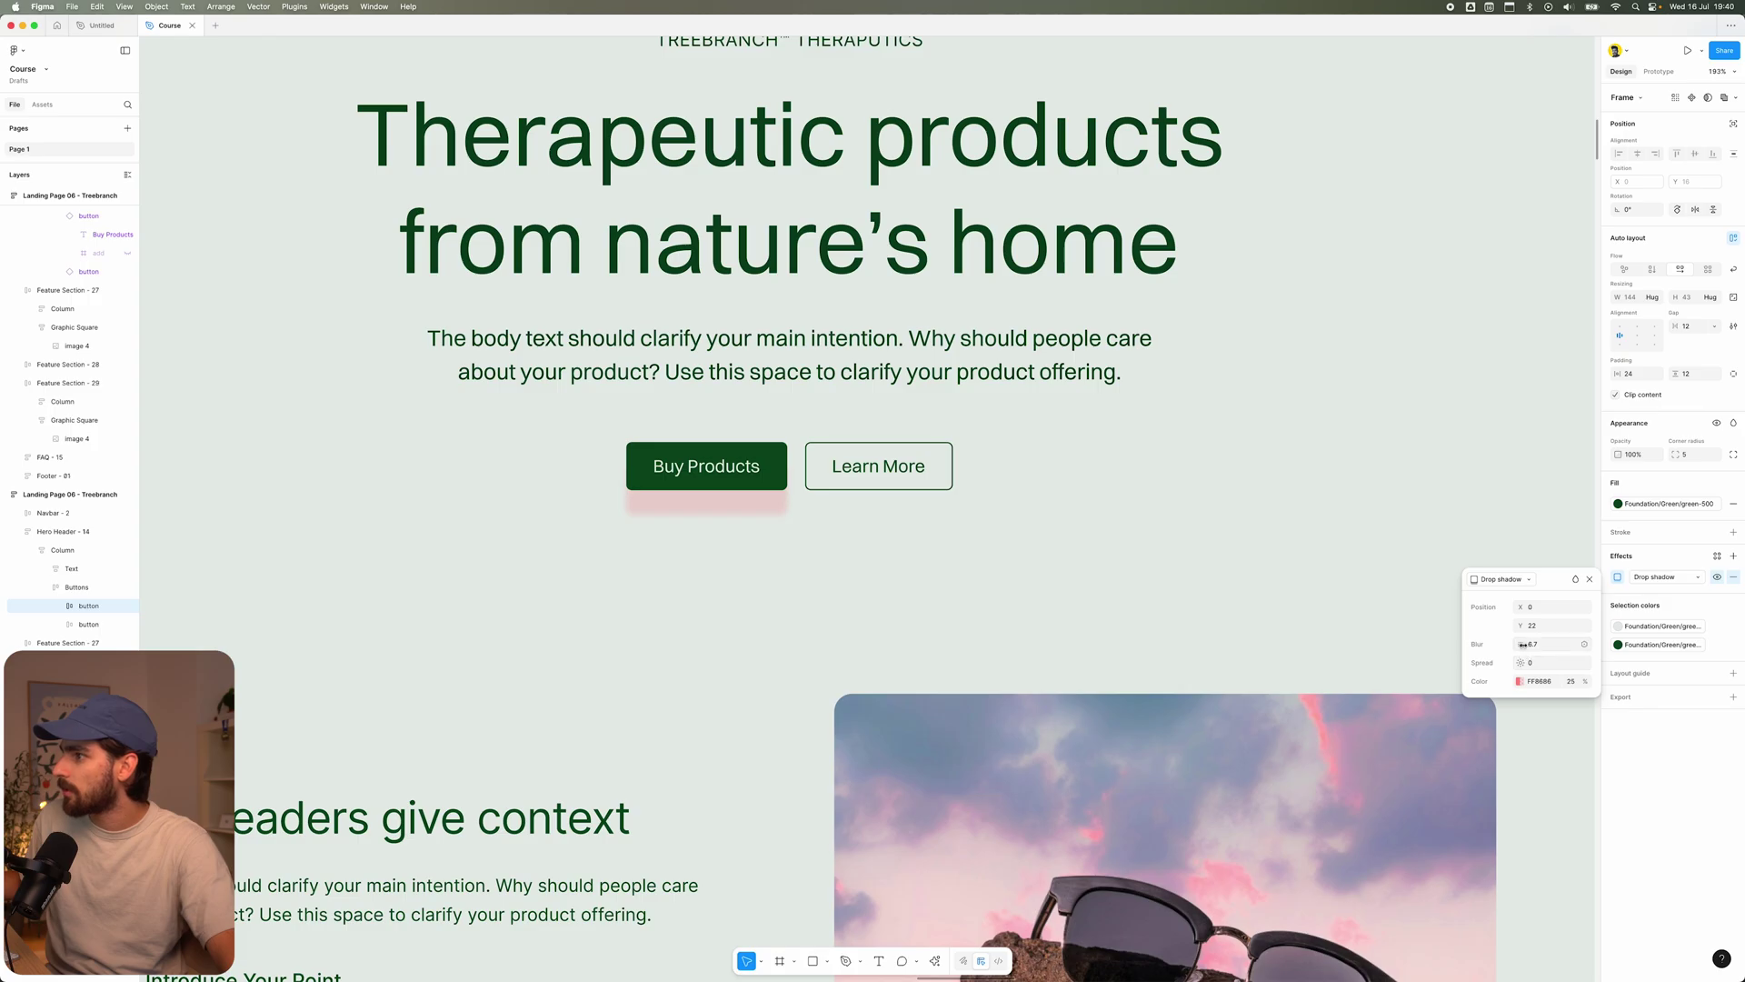
drag(1536, 644, 1513, 647)
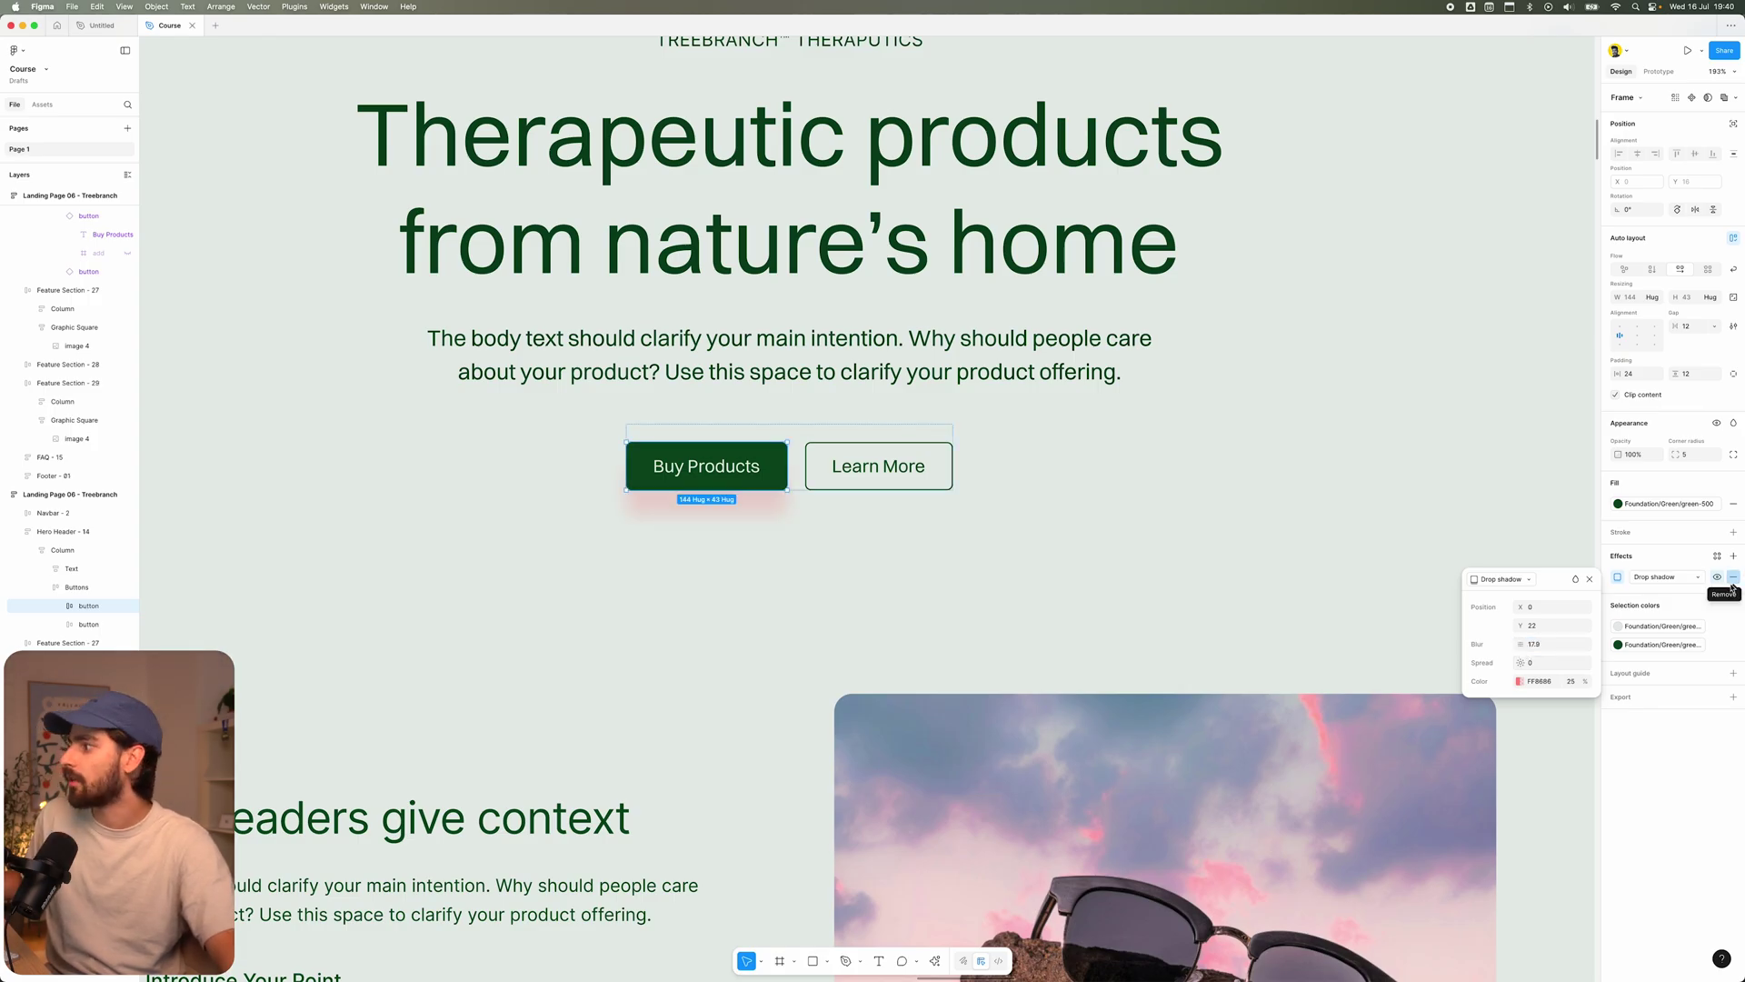
click(1732, 582)
- Run Beautiful Shadows on the Buy Products button, brighten the light, place it above the shape and adjust the shape's elevation
click(936, 960)
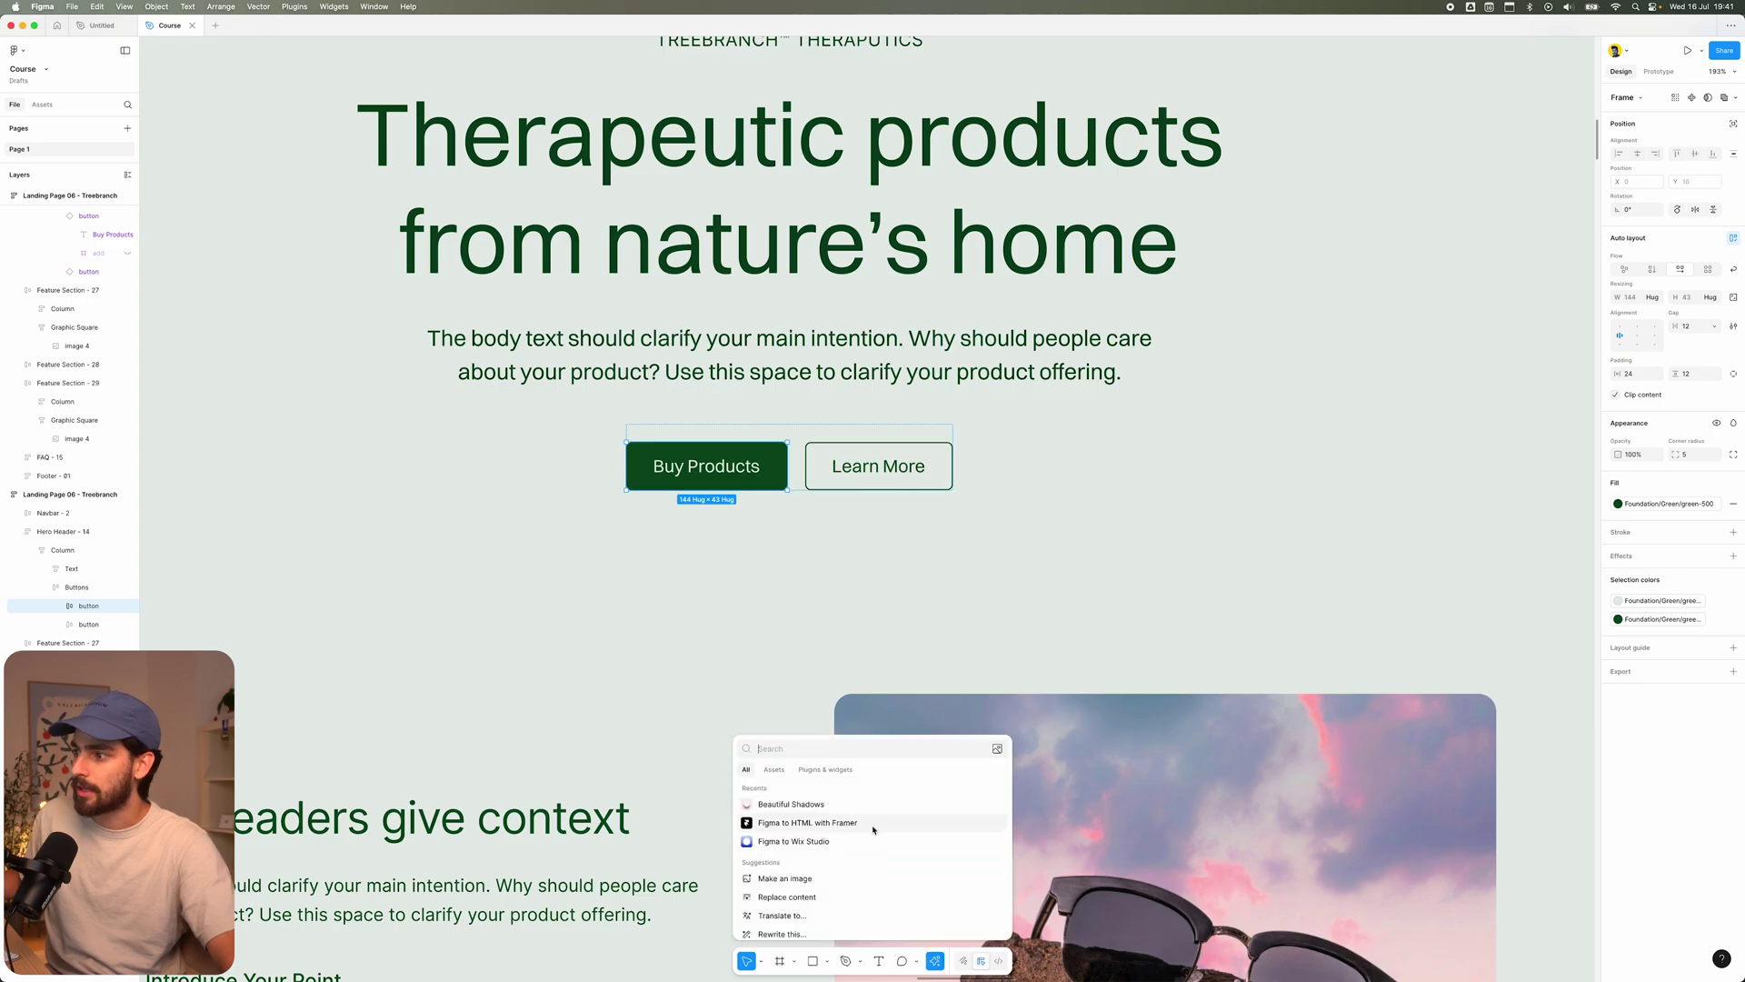
click(869, 808)
drag(1093, 239, 1161, 255)
scroll(1159, 245, up, 4)
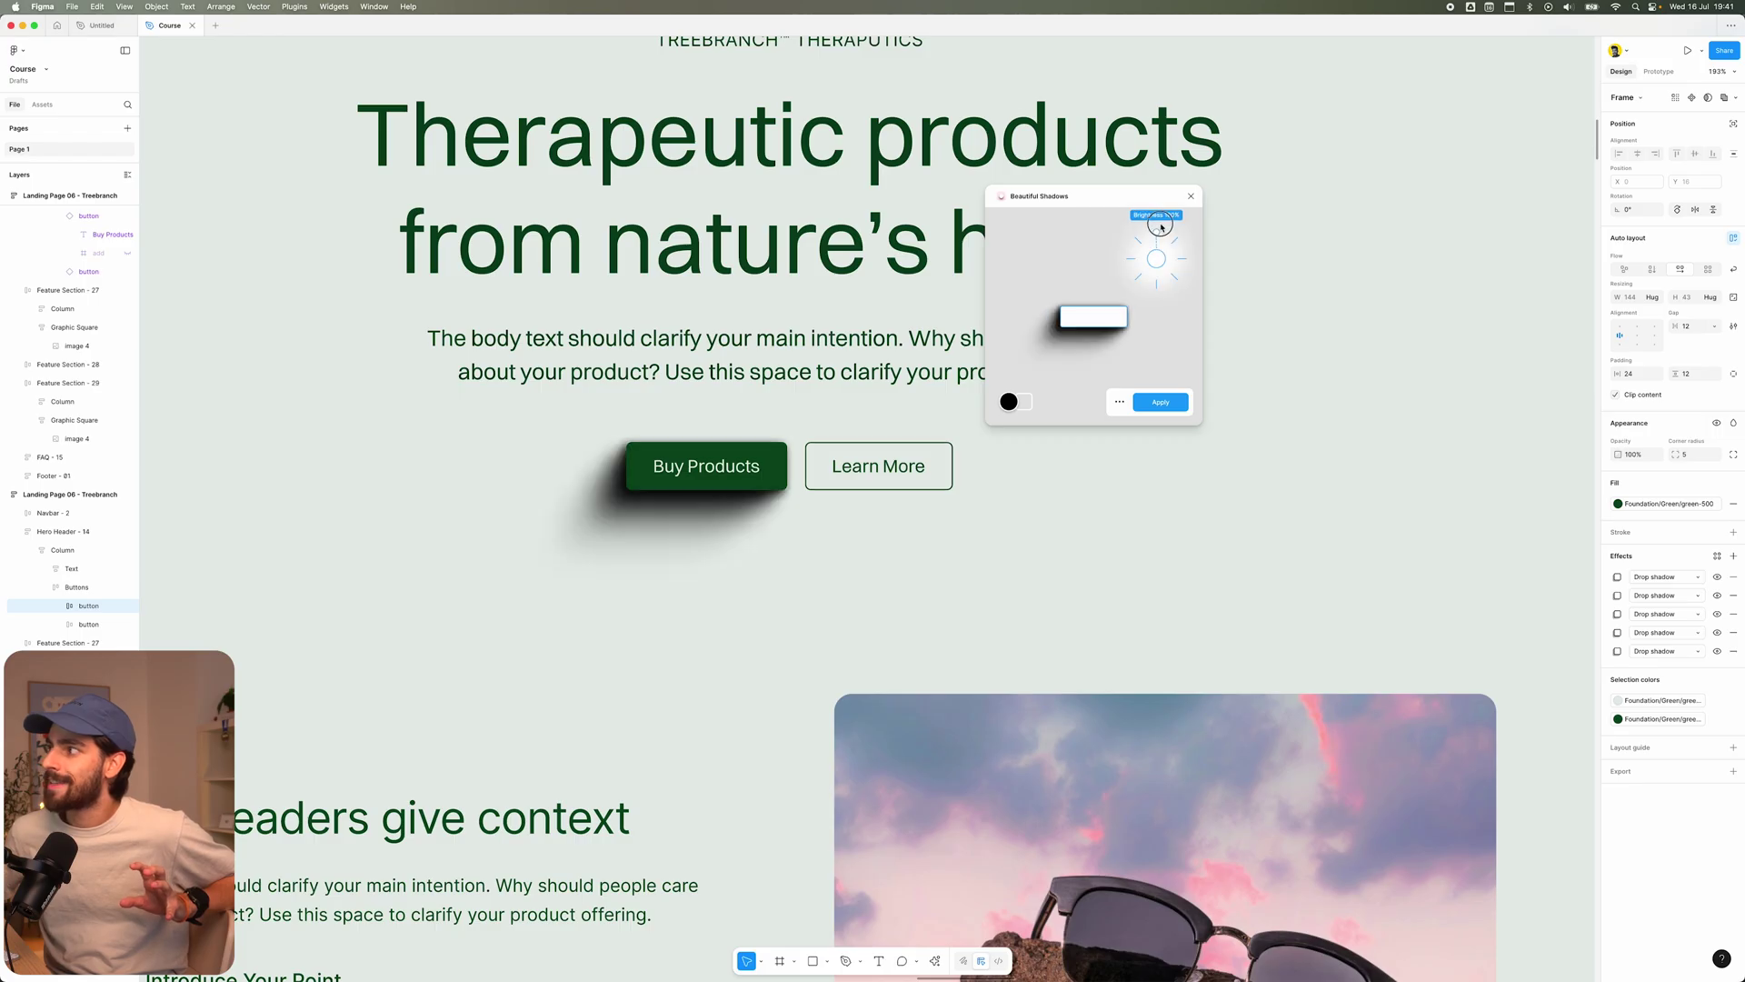
scroll(1160, 239, up, 1)
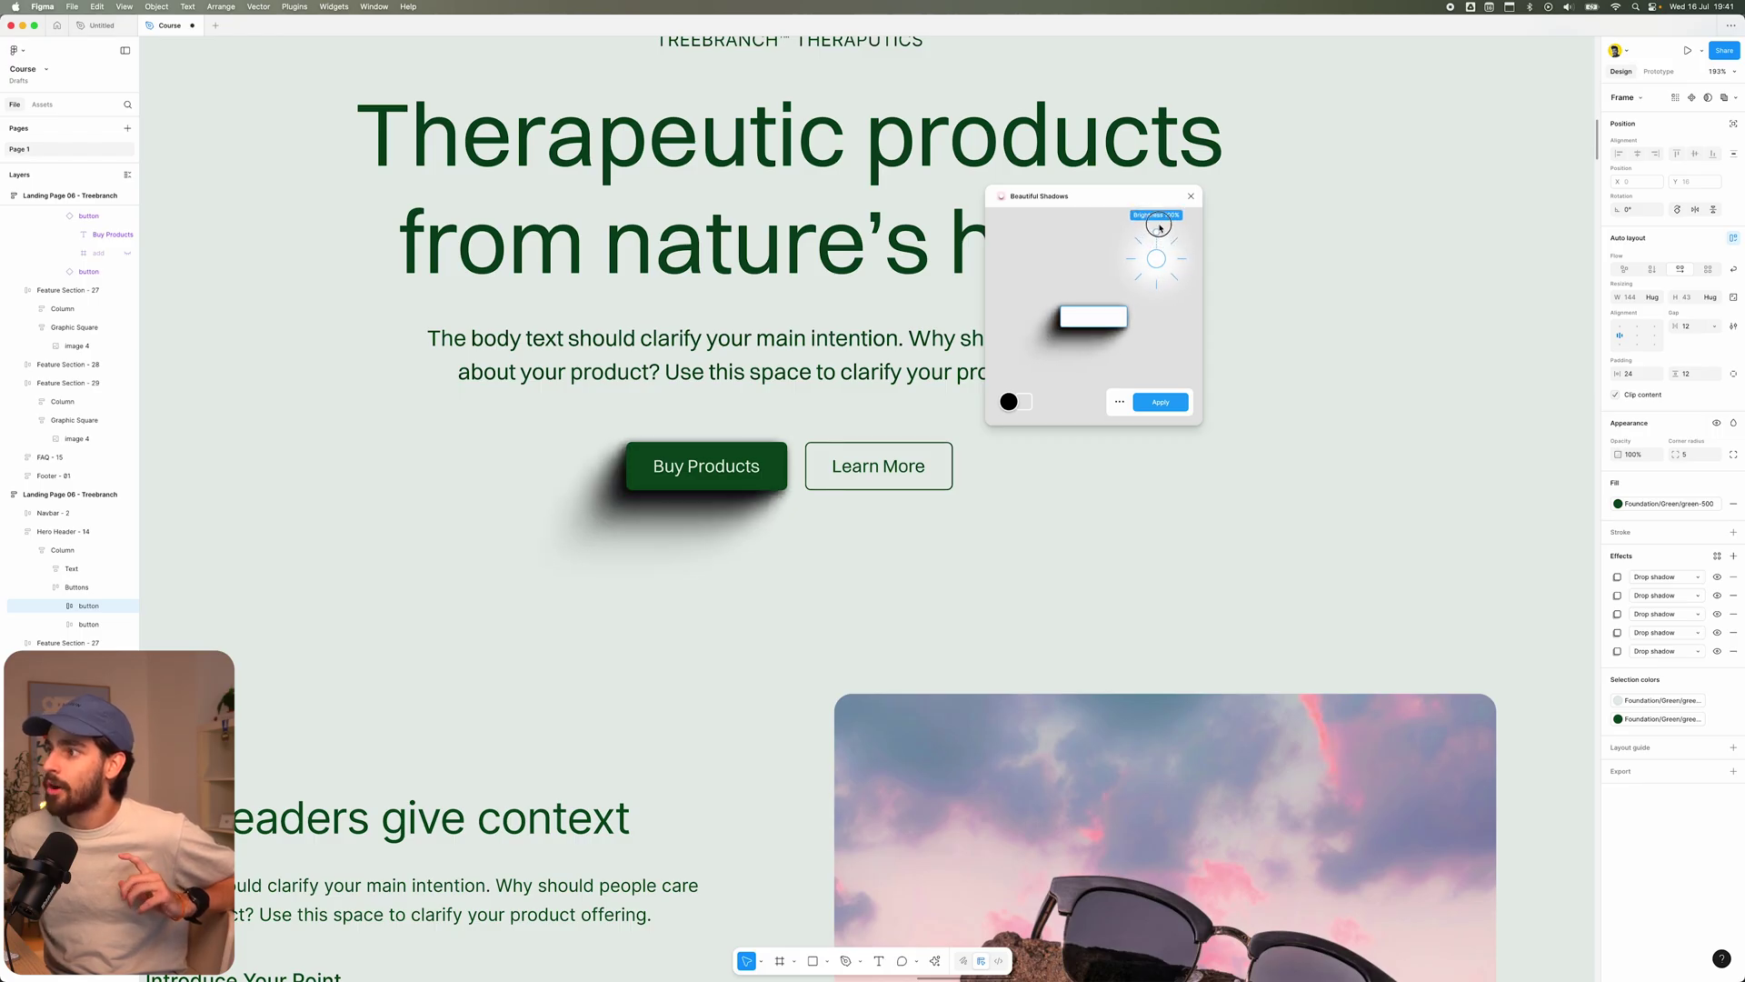
drag(1160, 238, 1111, 317)
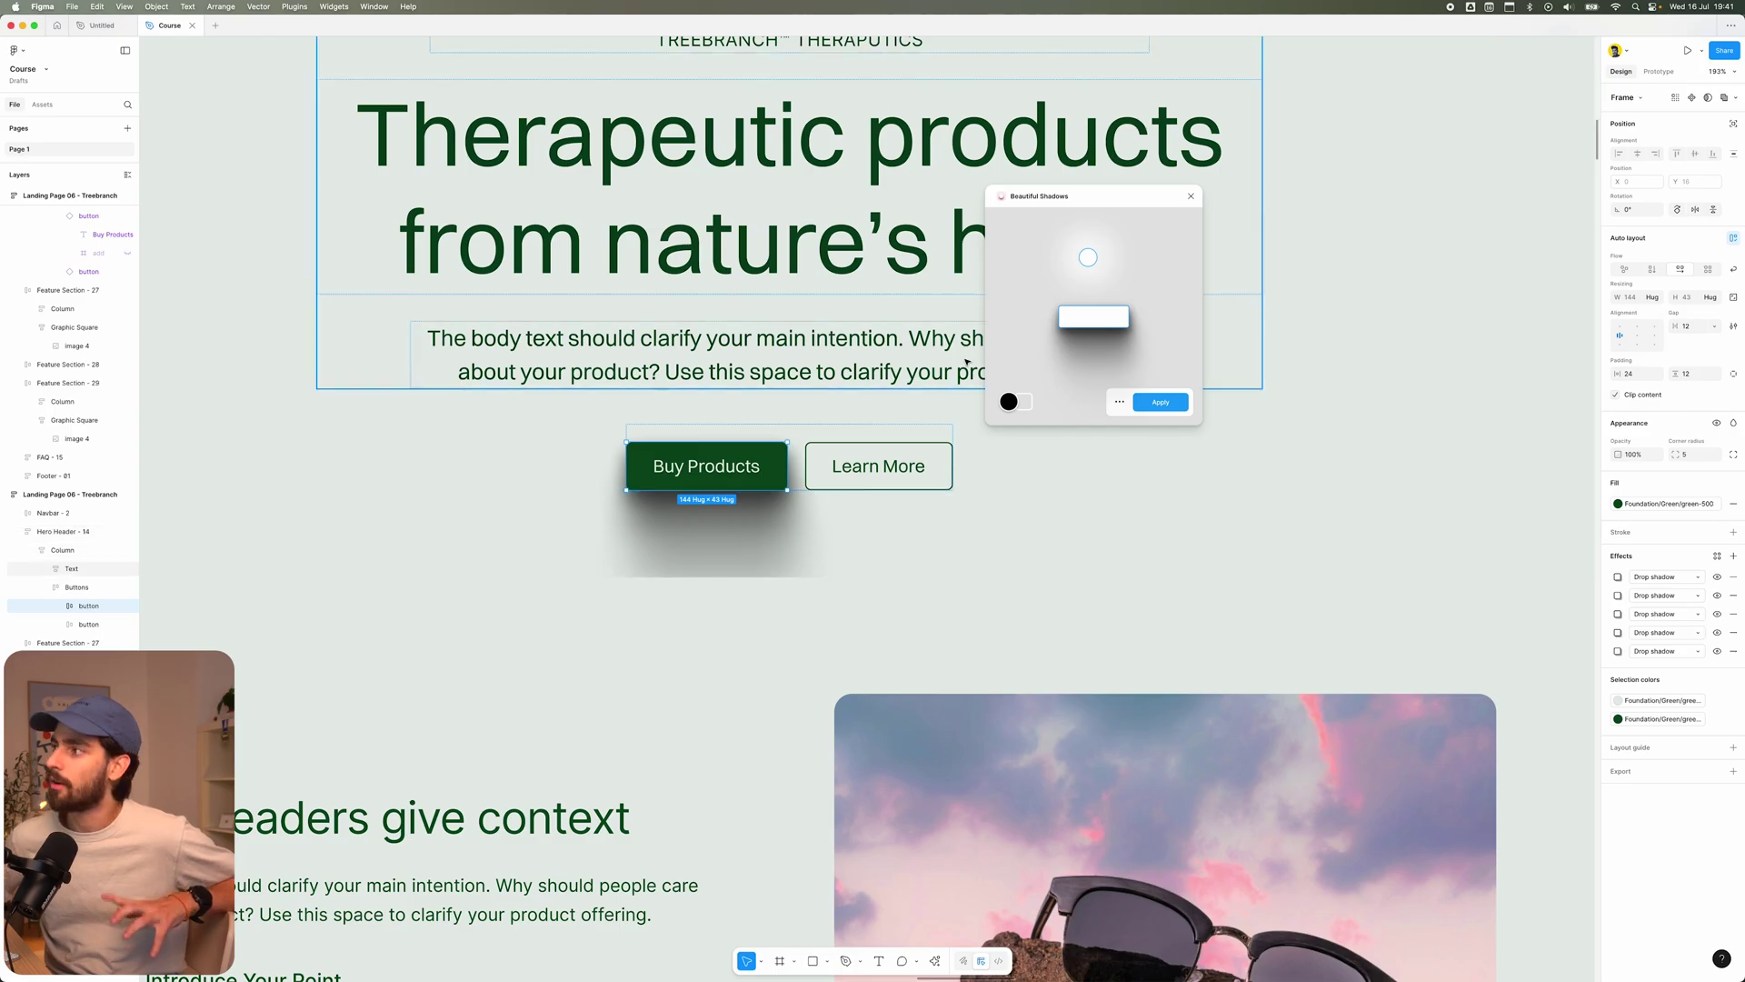
drag(1095, 318, 1096, 329)
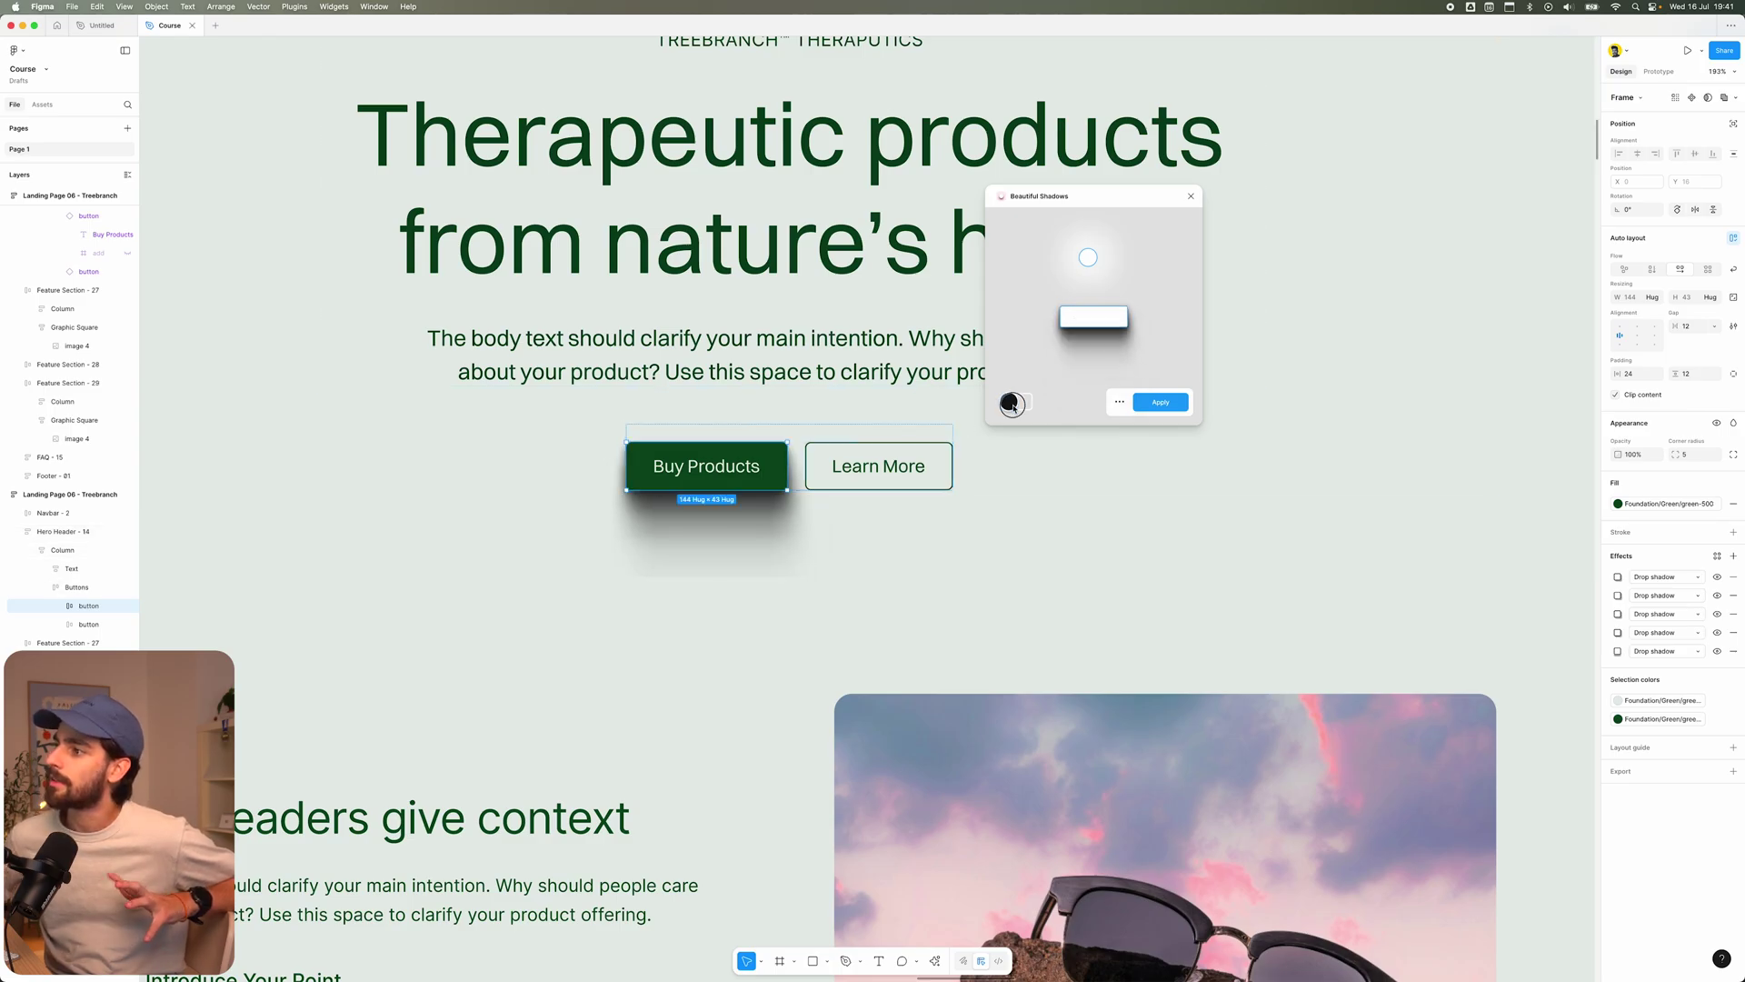
- Set the Beautiful Shadows colour to the dark green sampled from the Buy Products button, RGB 9, 74, 30
click(1009, 401)
click(1010, 505)
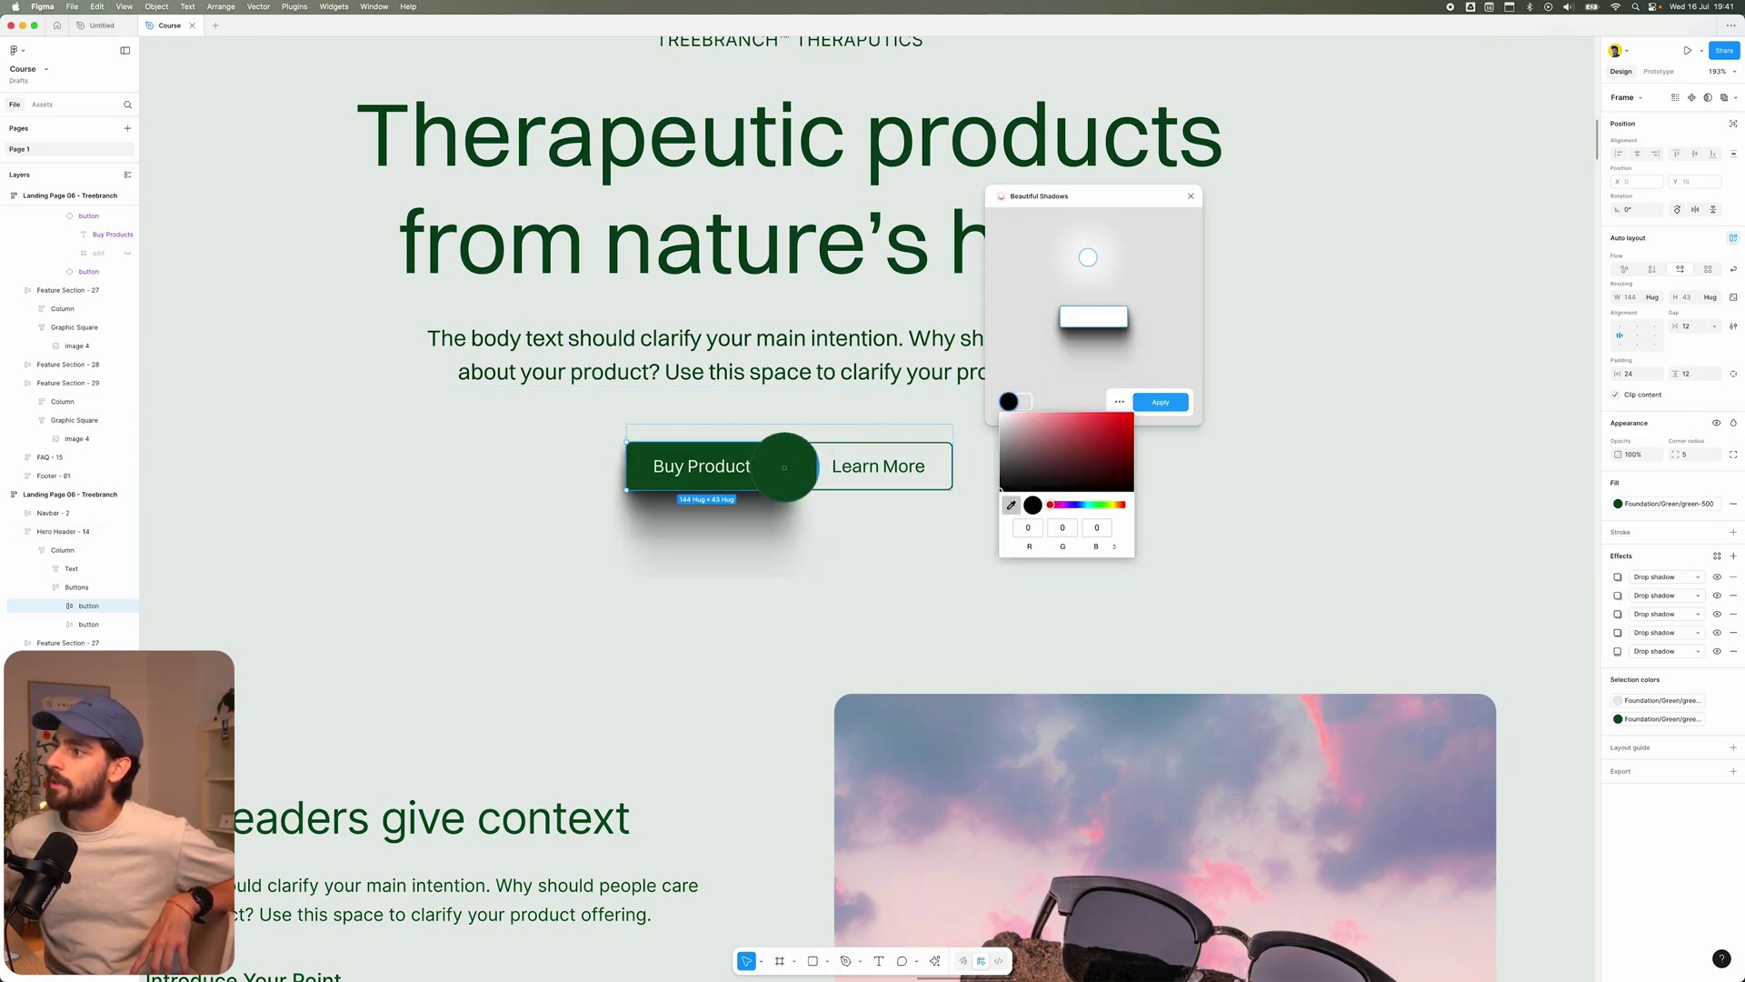
click(777, 467)
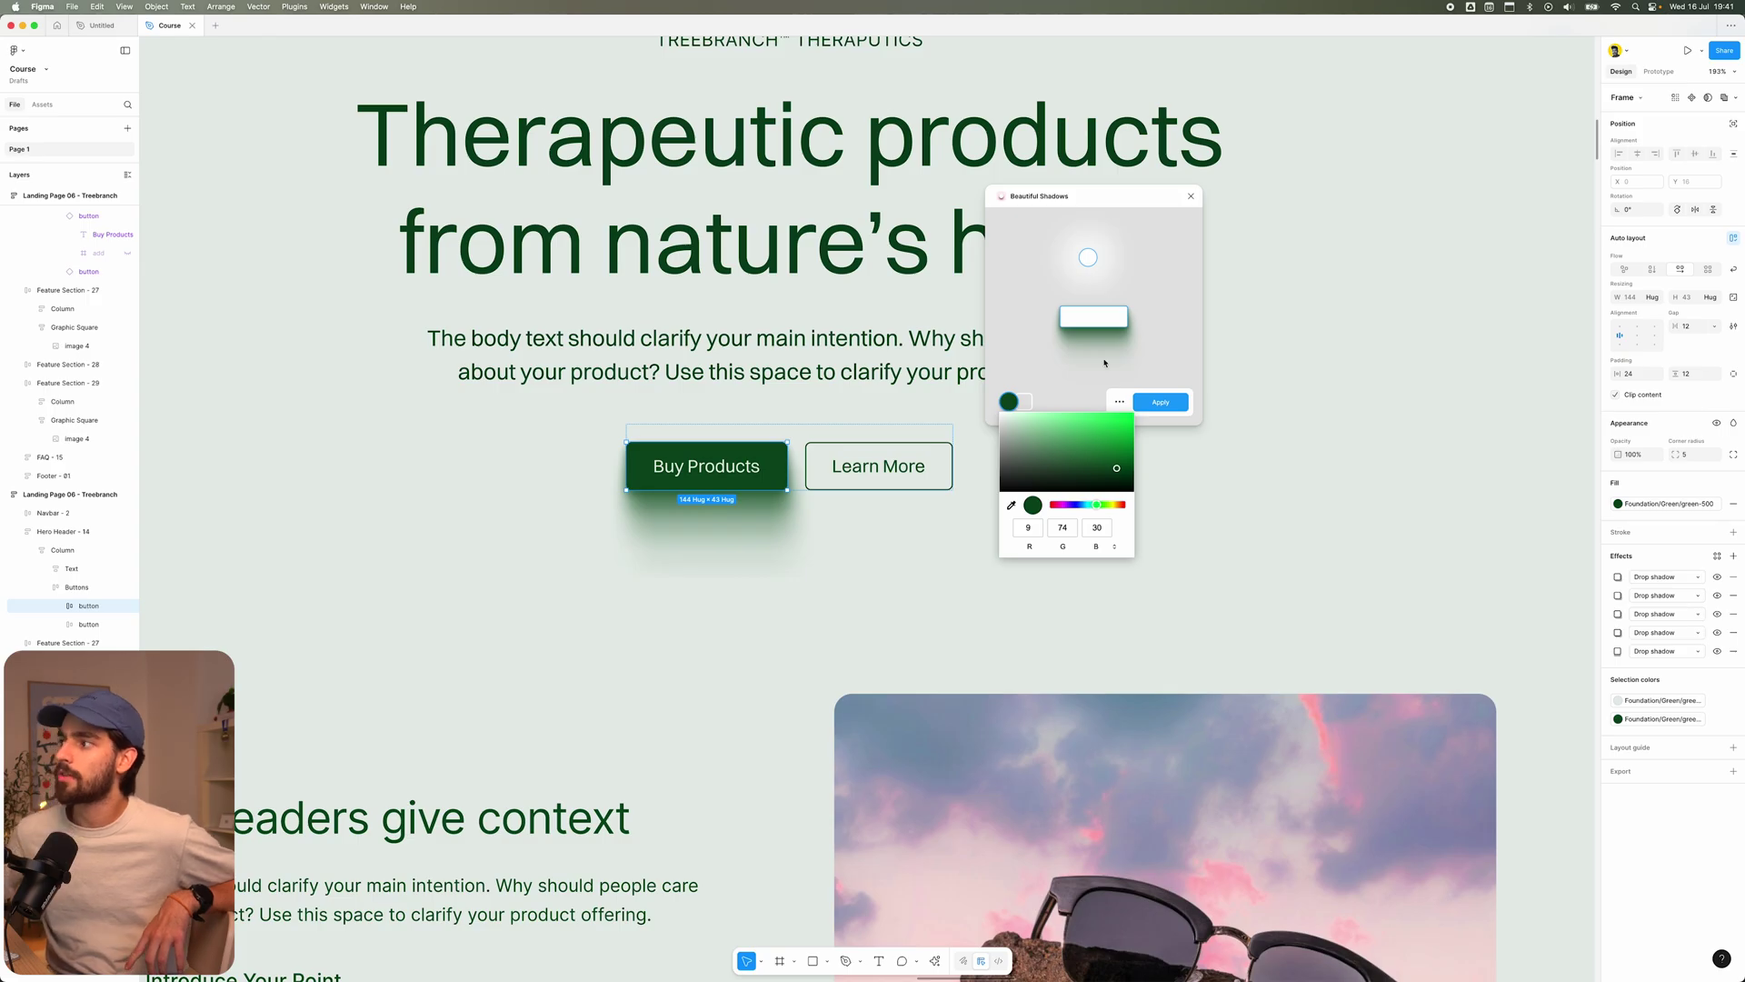
- Move the light closer to the shape in Beautiful Shadows and apply the green shadow to the Buy Products button
click(1092, 261)
drag(1092, 262, 1081, 281)
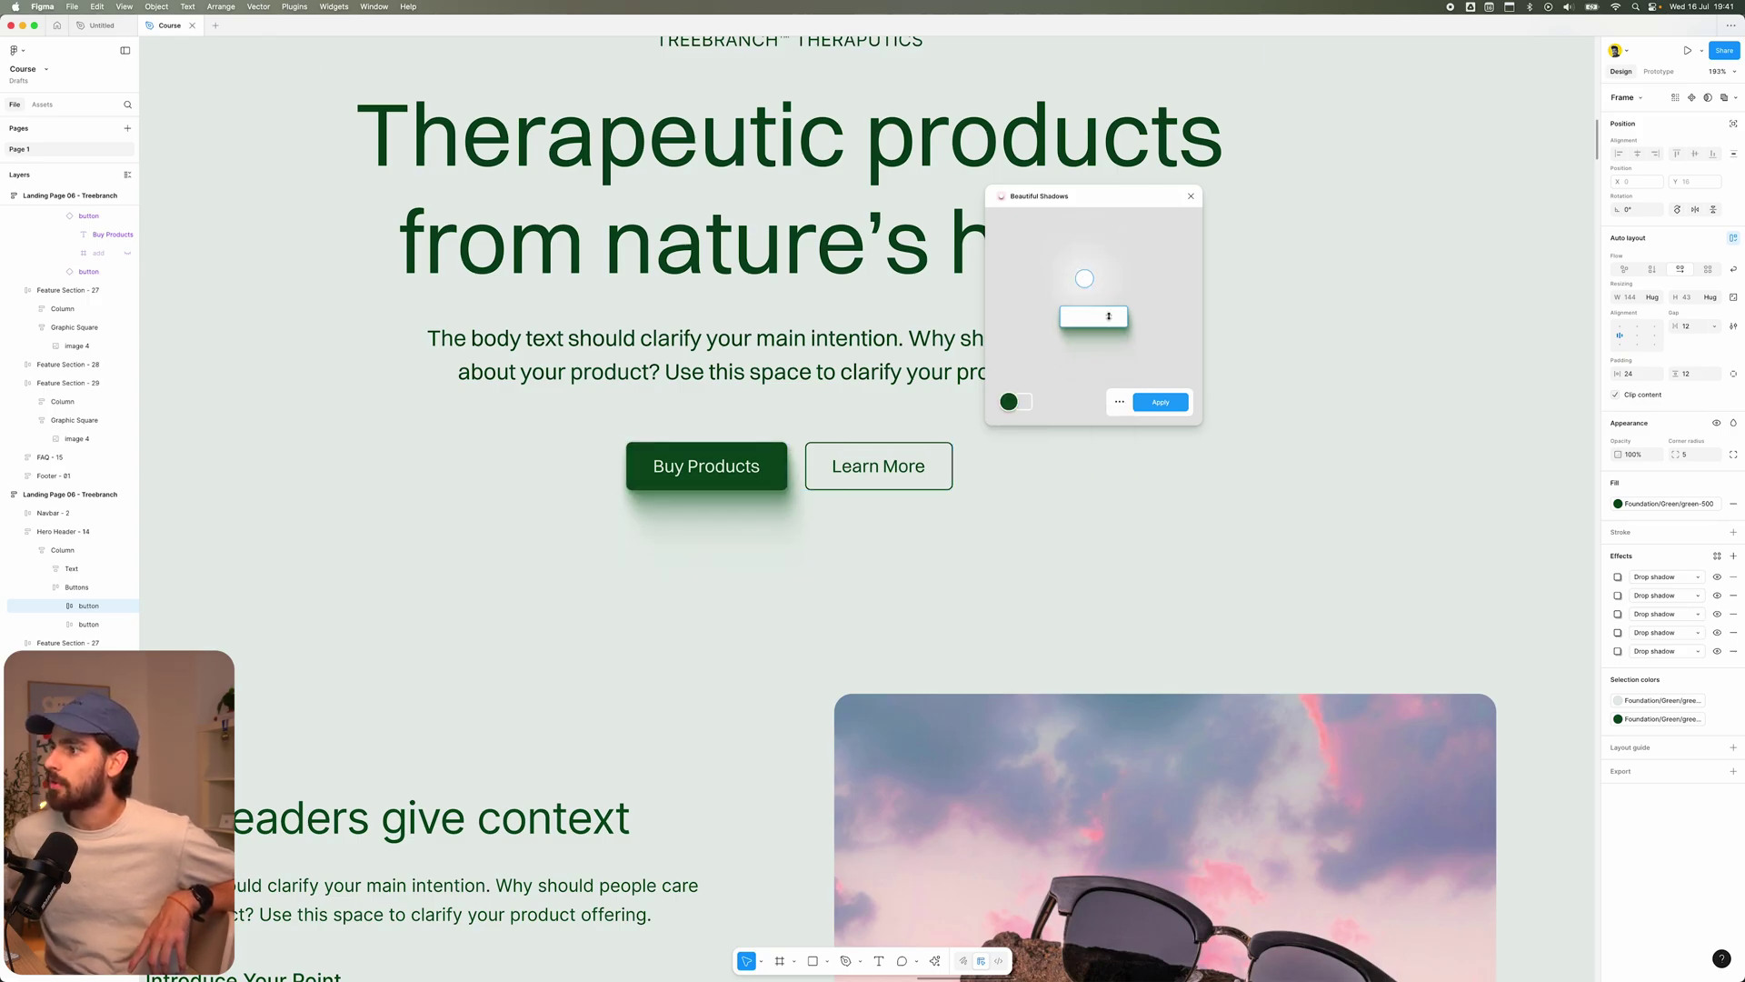
click(1159, 400)
scroll(729, 589, down, 10)
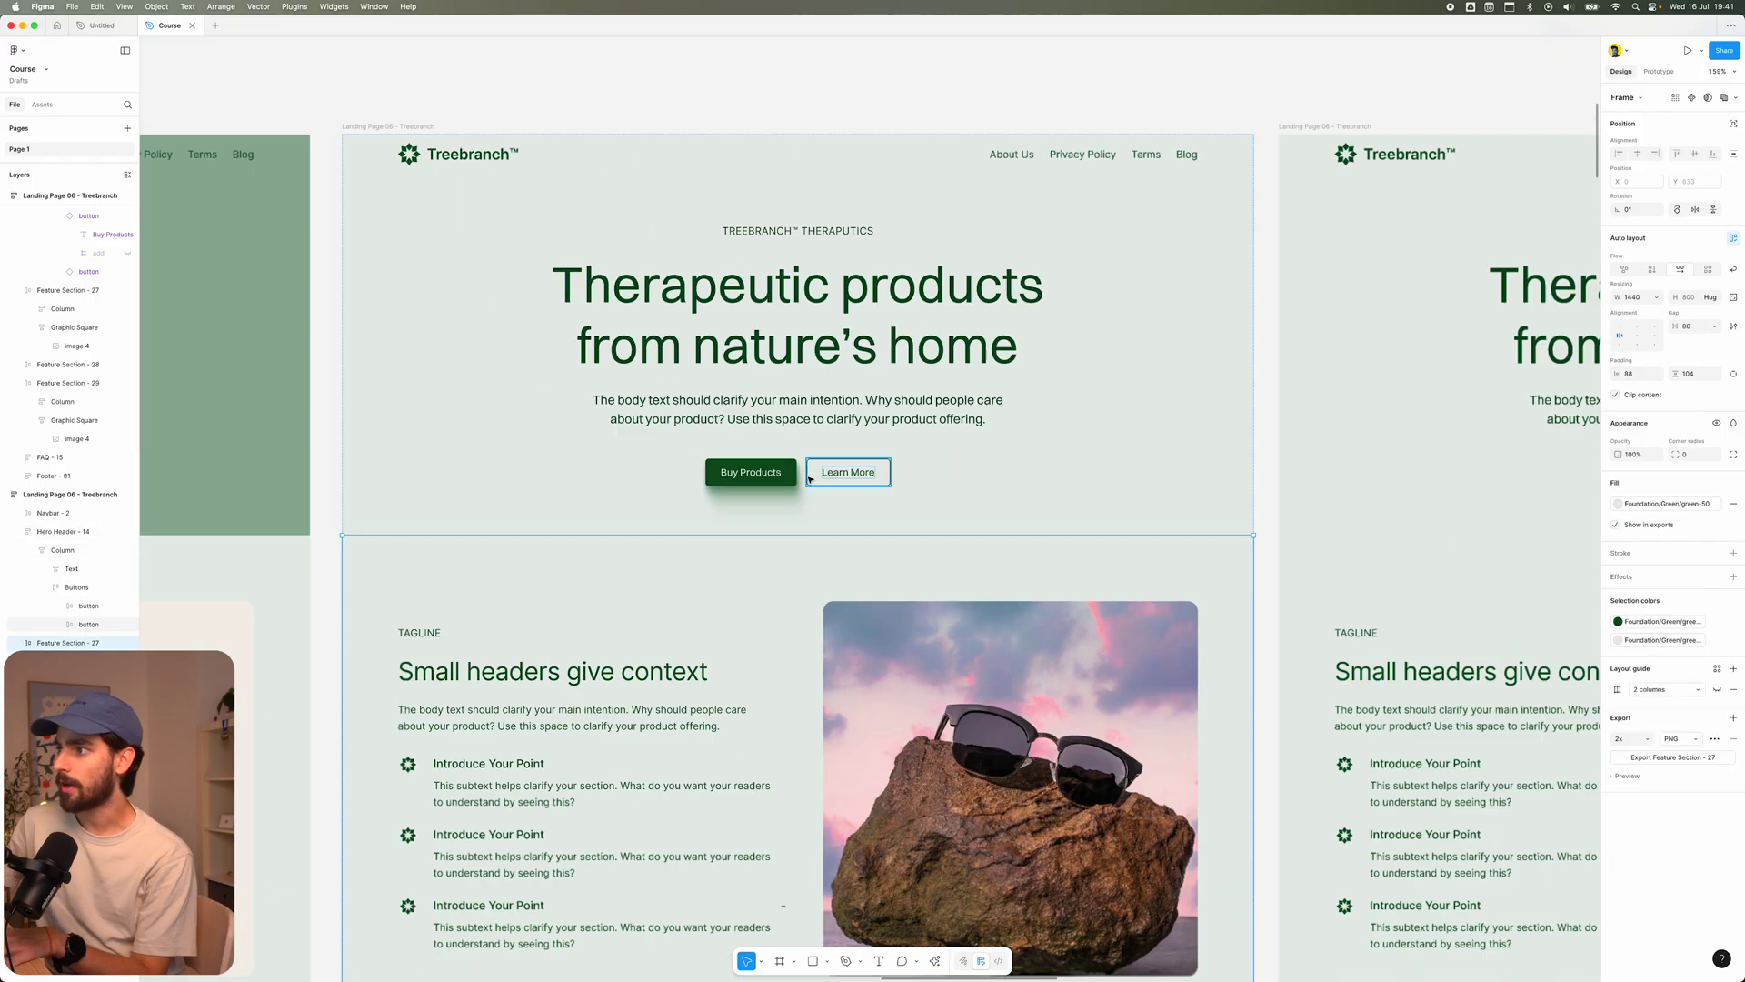
- Run Beautiful Shadows on the Learn More button, reposition the light and apply the resulting shadow
click(711, 134)
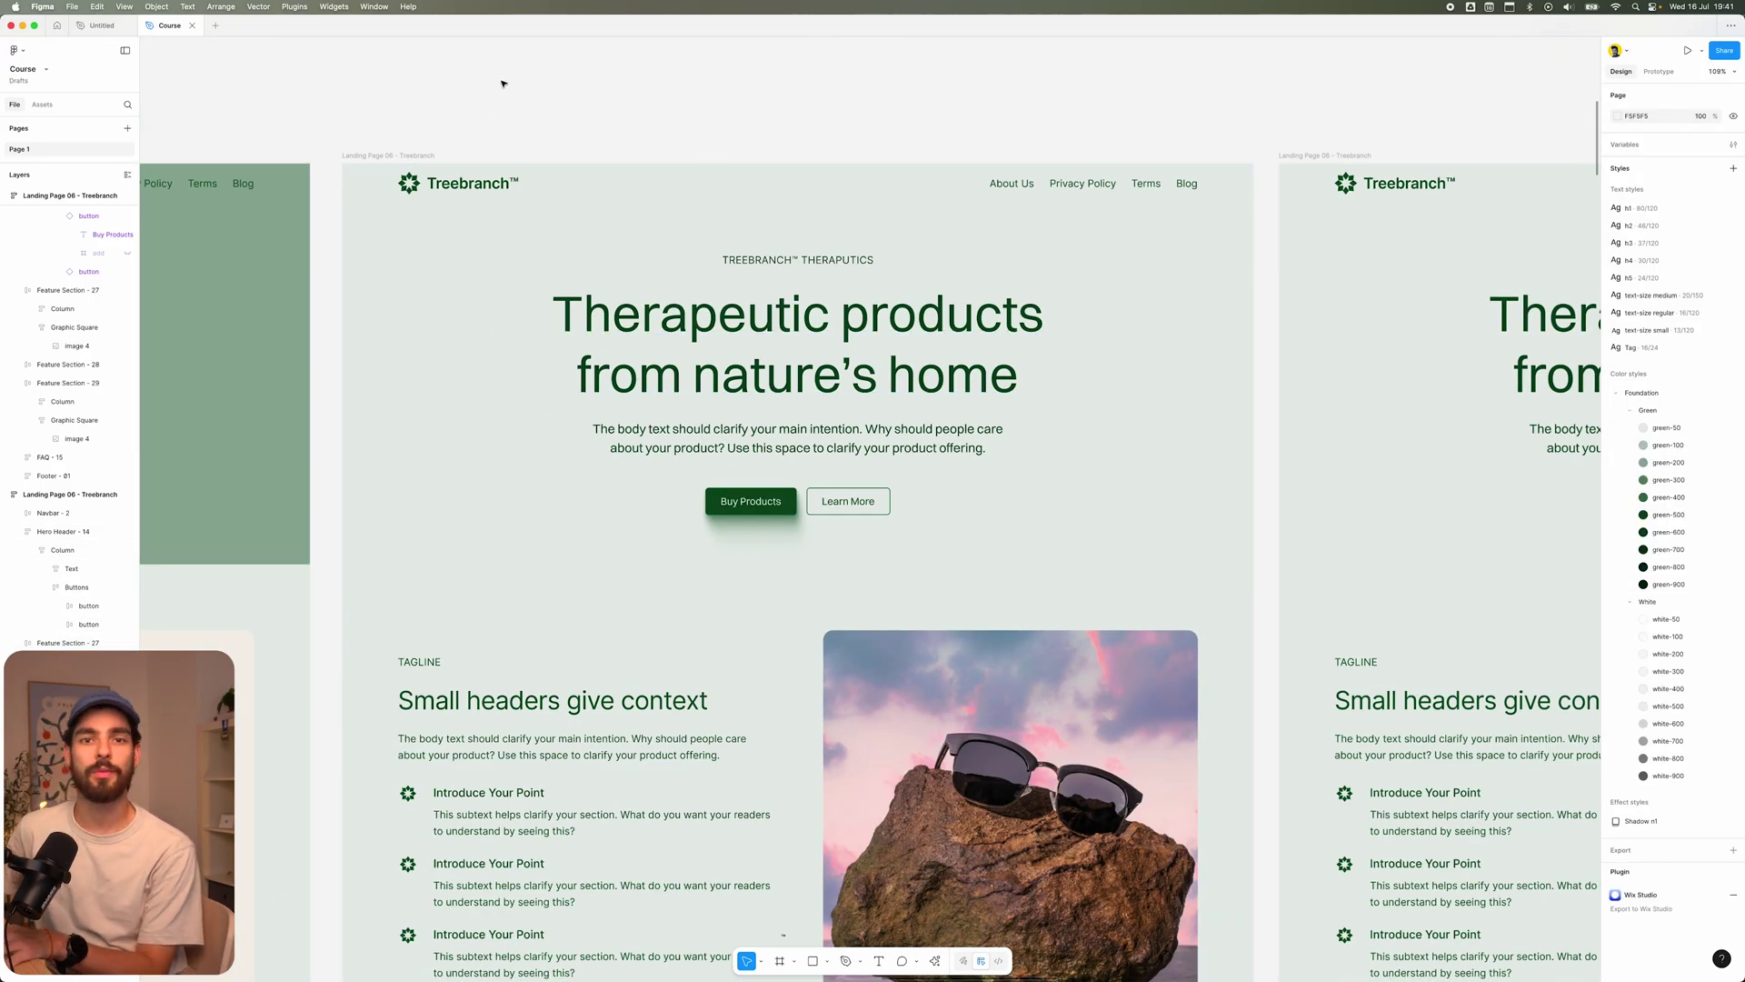
scroll(782, 454, up, 5)
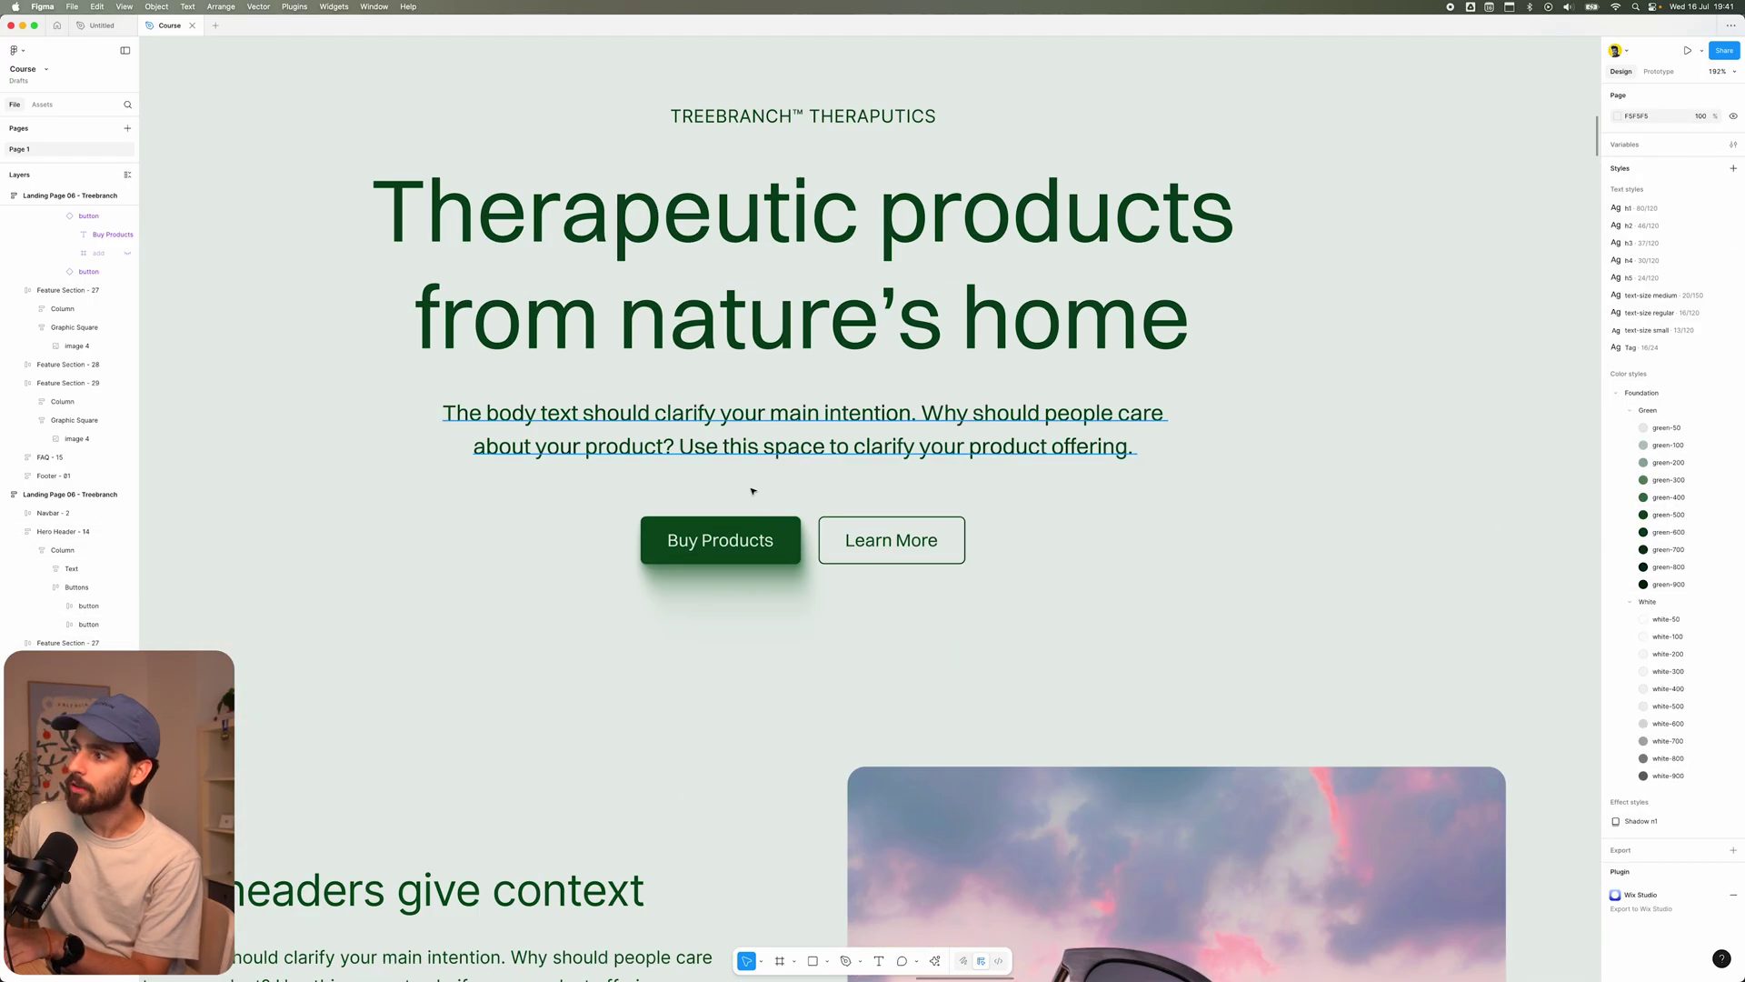
click(827, 535)
key(super+k)
key(Return)
drag(1091, 243, 1057, 260)
click(1158, 404)
scroll(990, 413, down, 5)
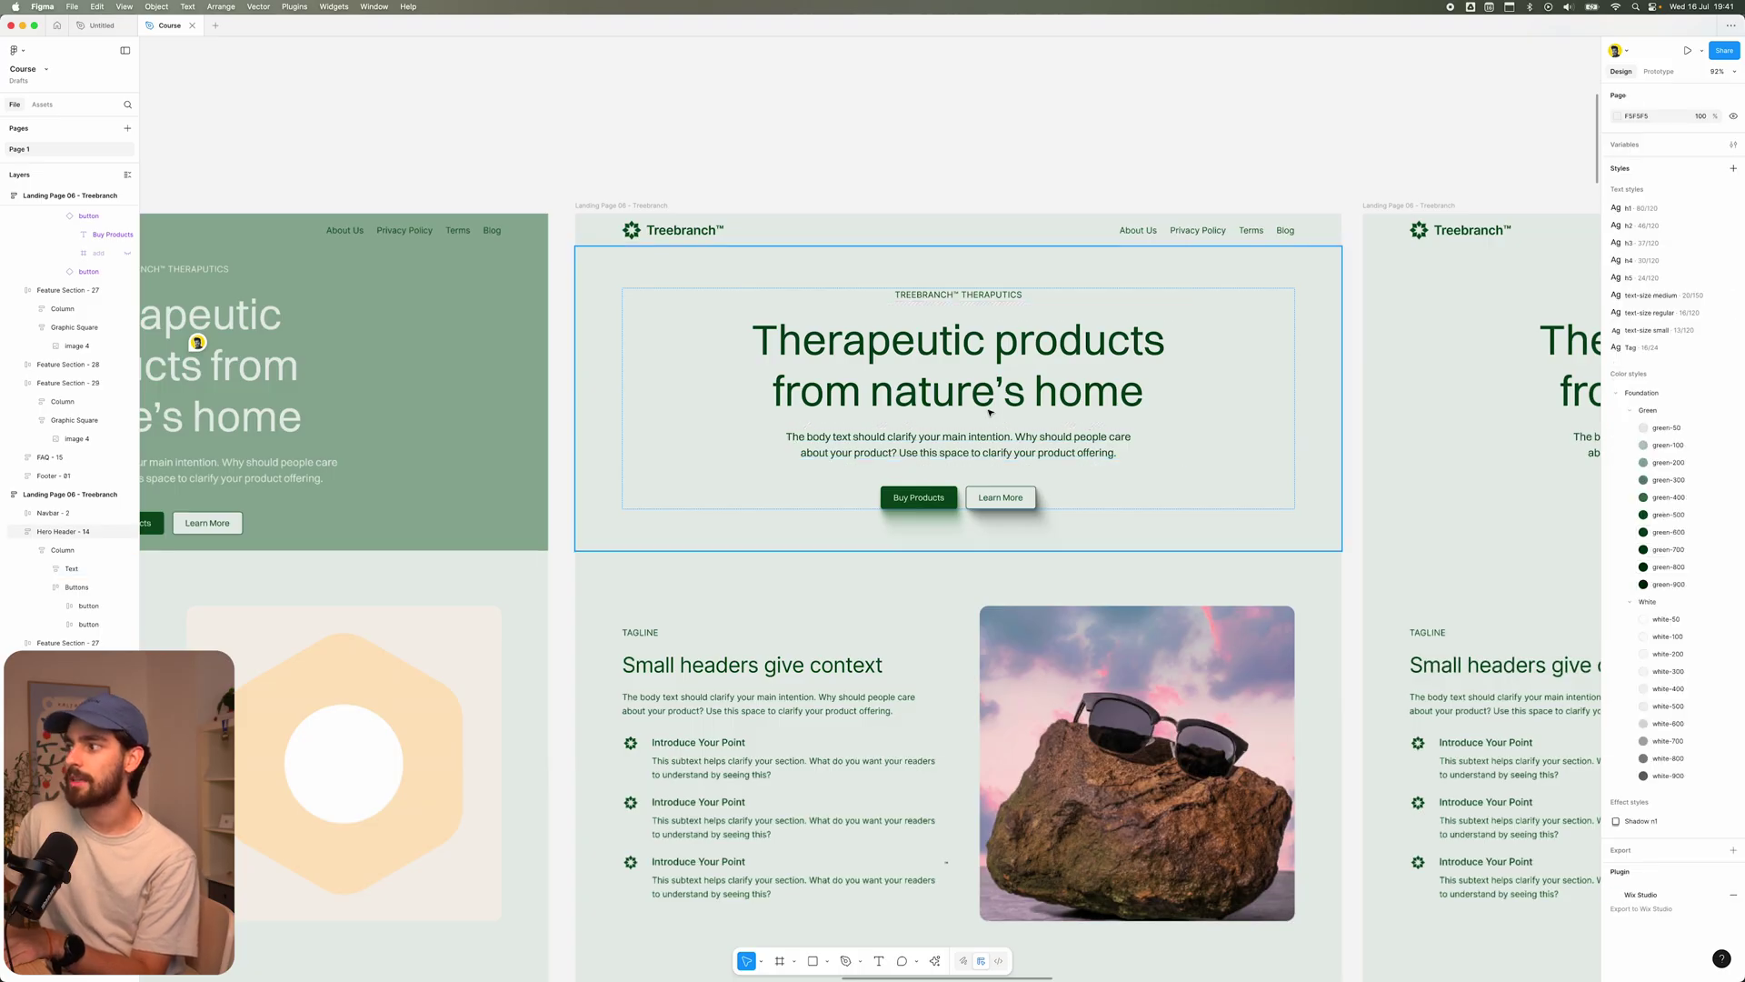
- Examine the settings of the individual drop shadow layers on the Buy Products button
click(950, 496)
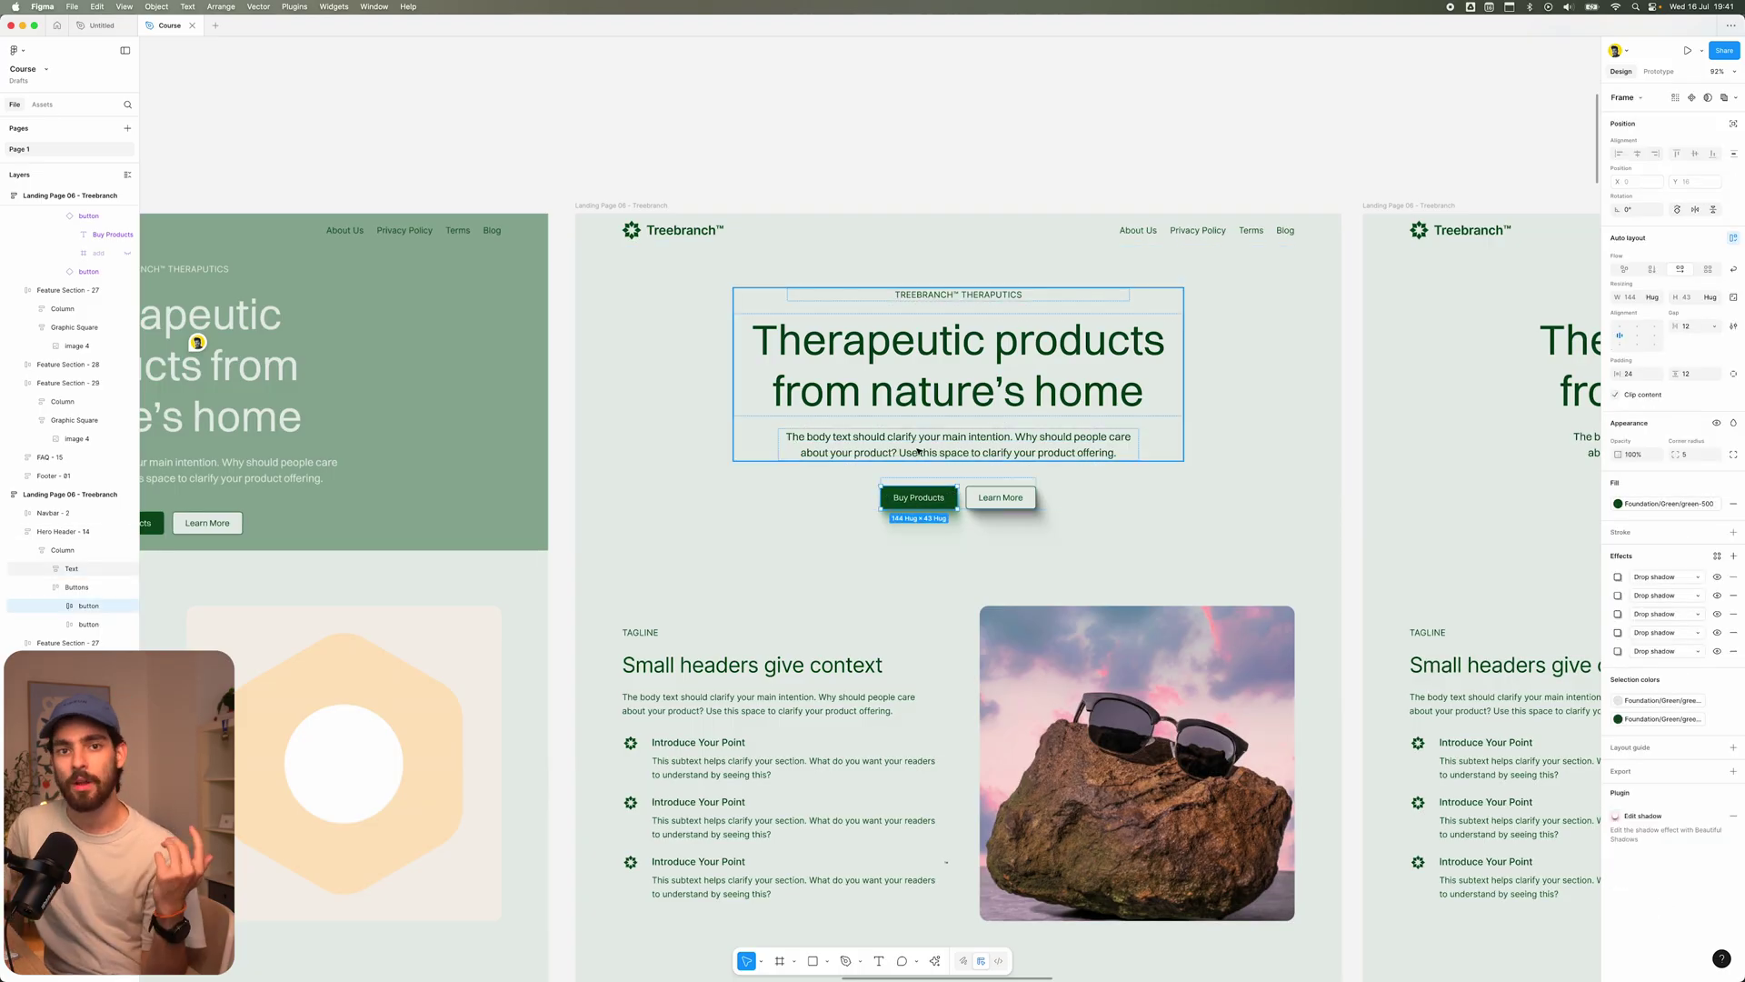
key(Escape)
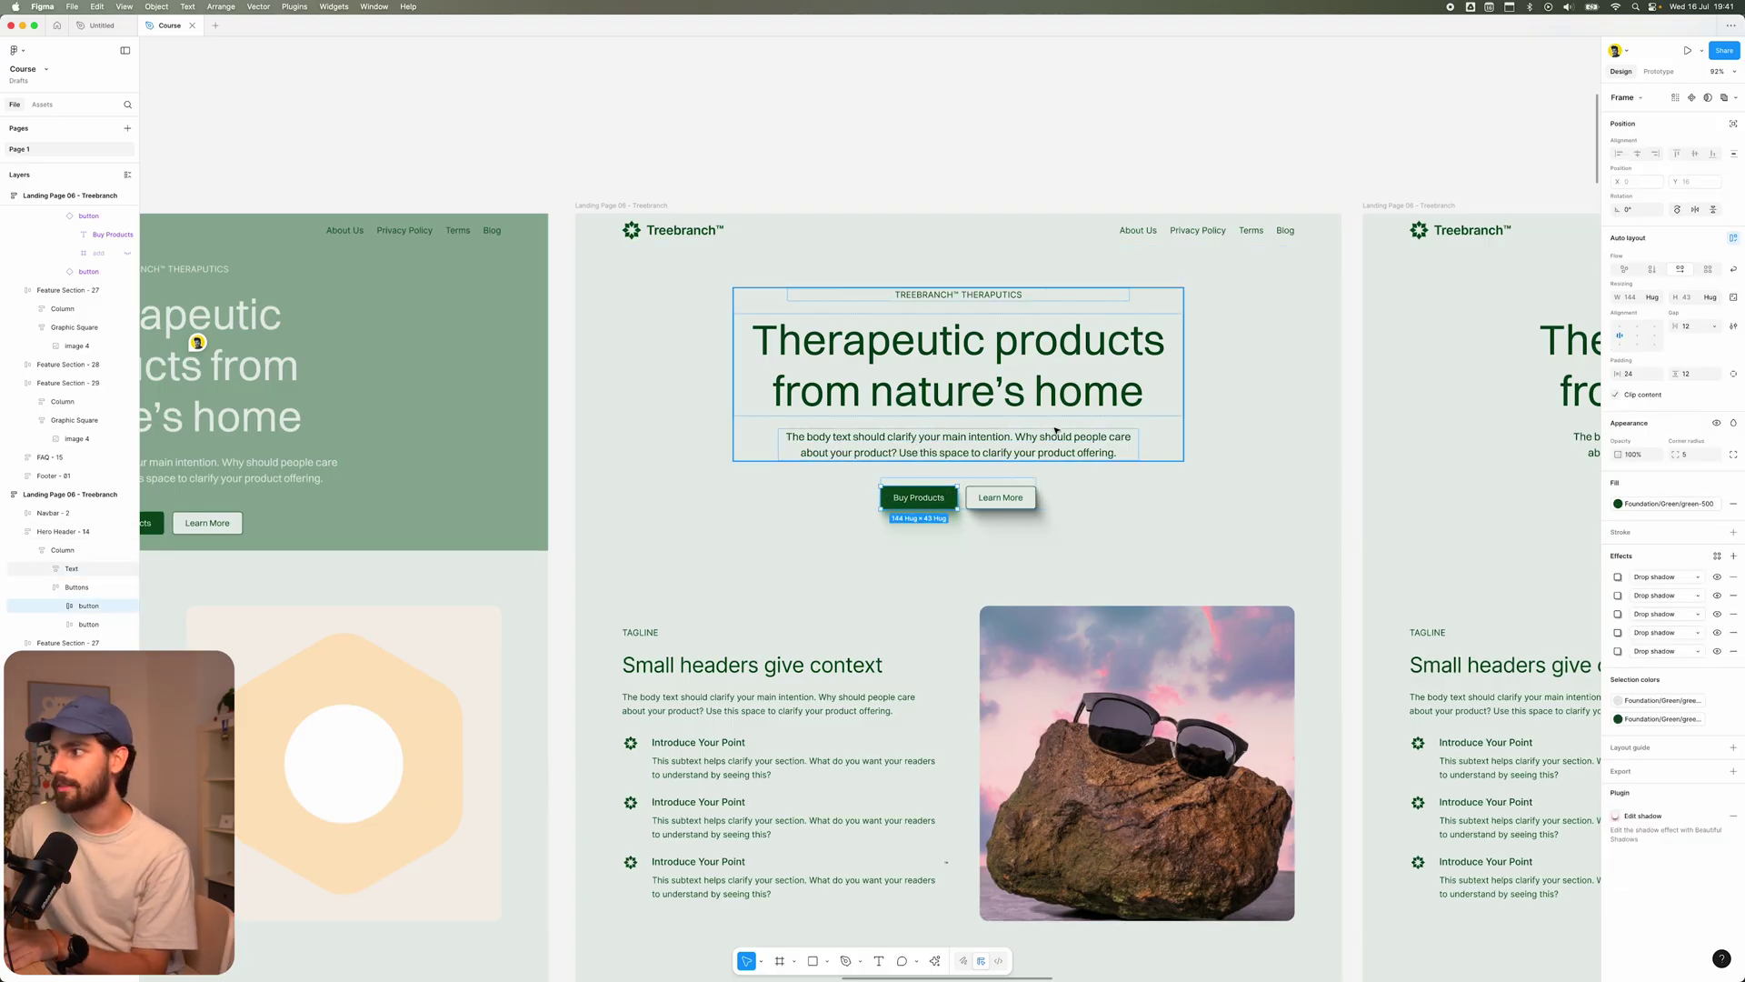
scroll(944, 463, up, 5)
click(936, 534)
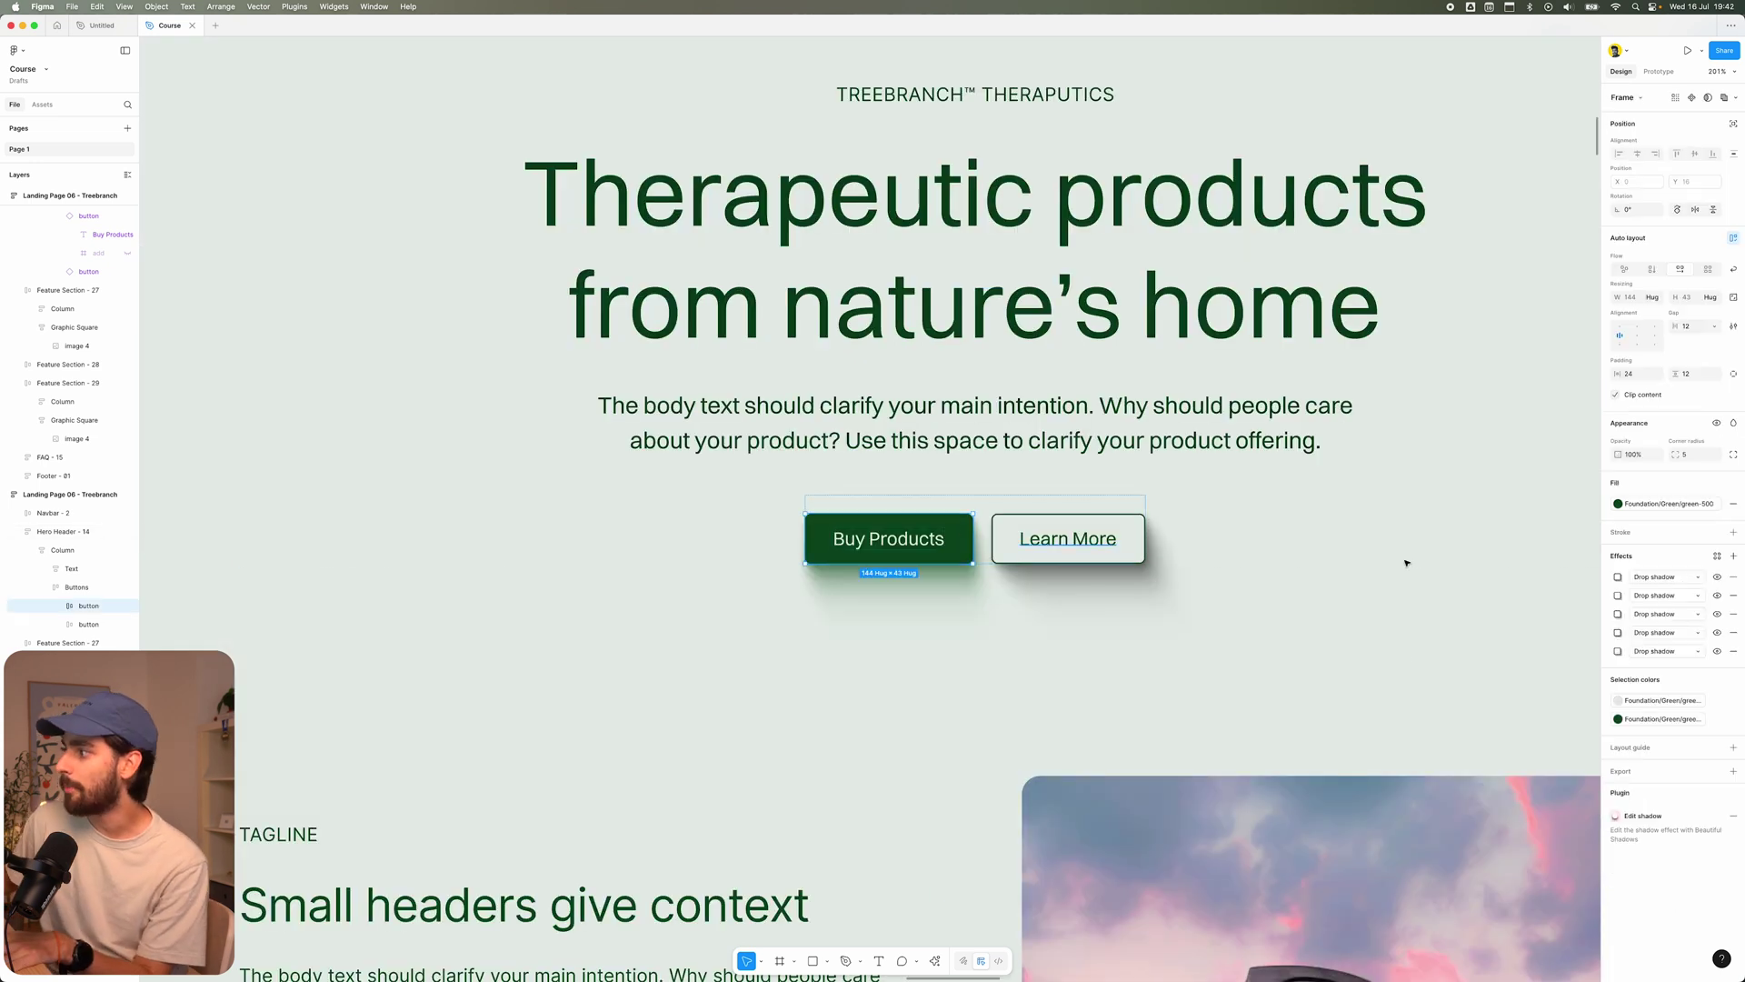
click(1624, 578)
click(1619, 613)
click(1617, 596)
click(1618, 634)
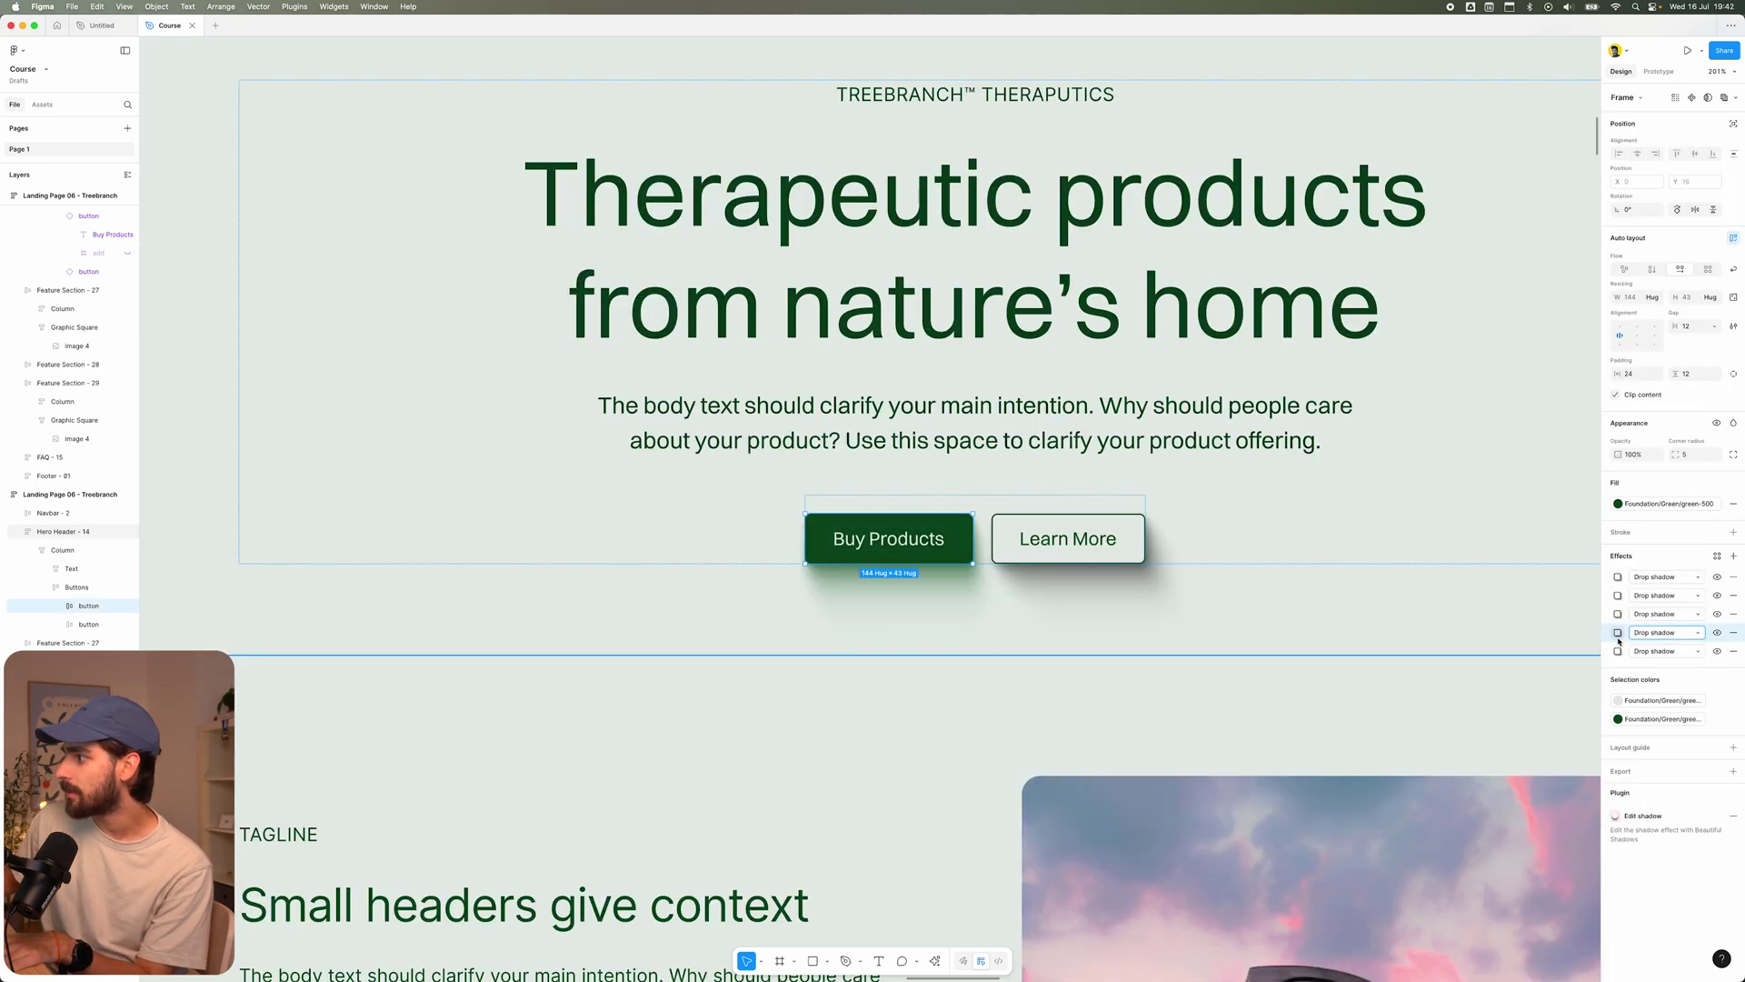
click(1618, 652)
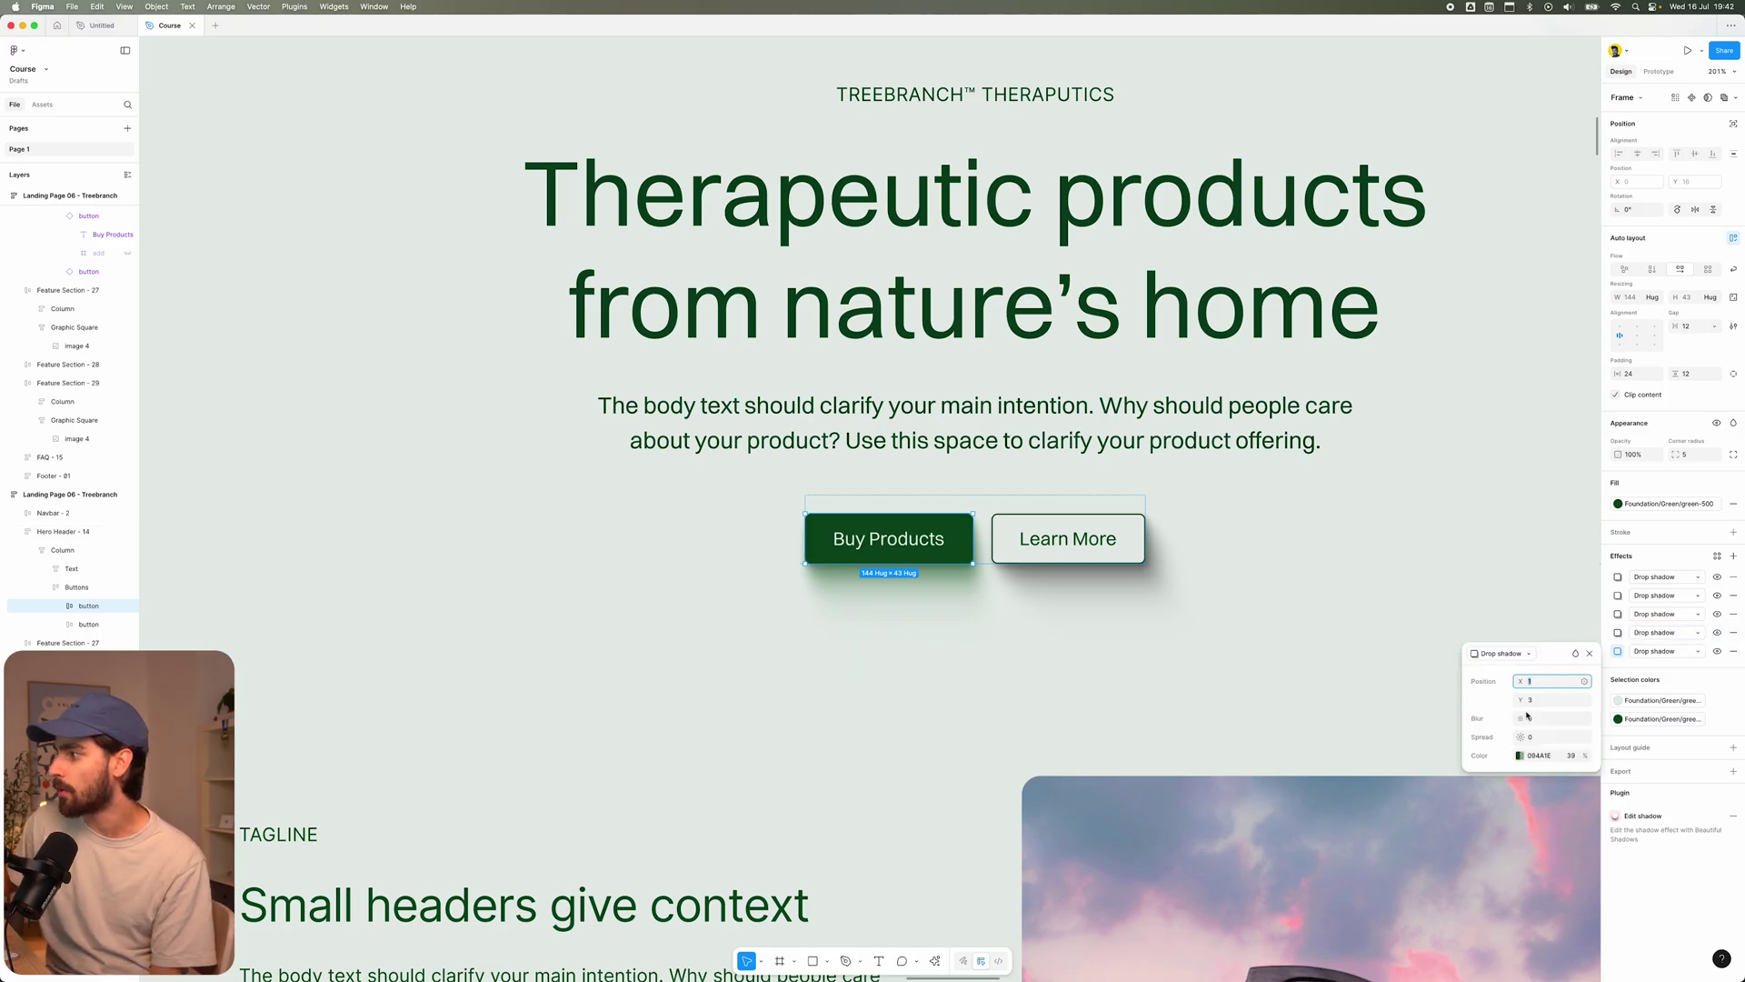
- Try shifting the Buy Products button's drop shadow layers sideways through their X offset, and undo the last change
drag(1521, 680, 1646, 624)
click(1618, 633)
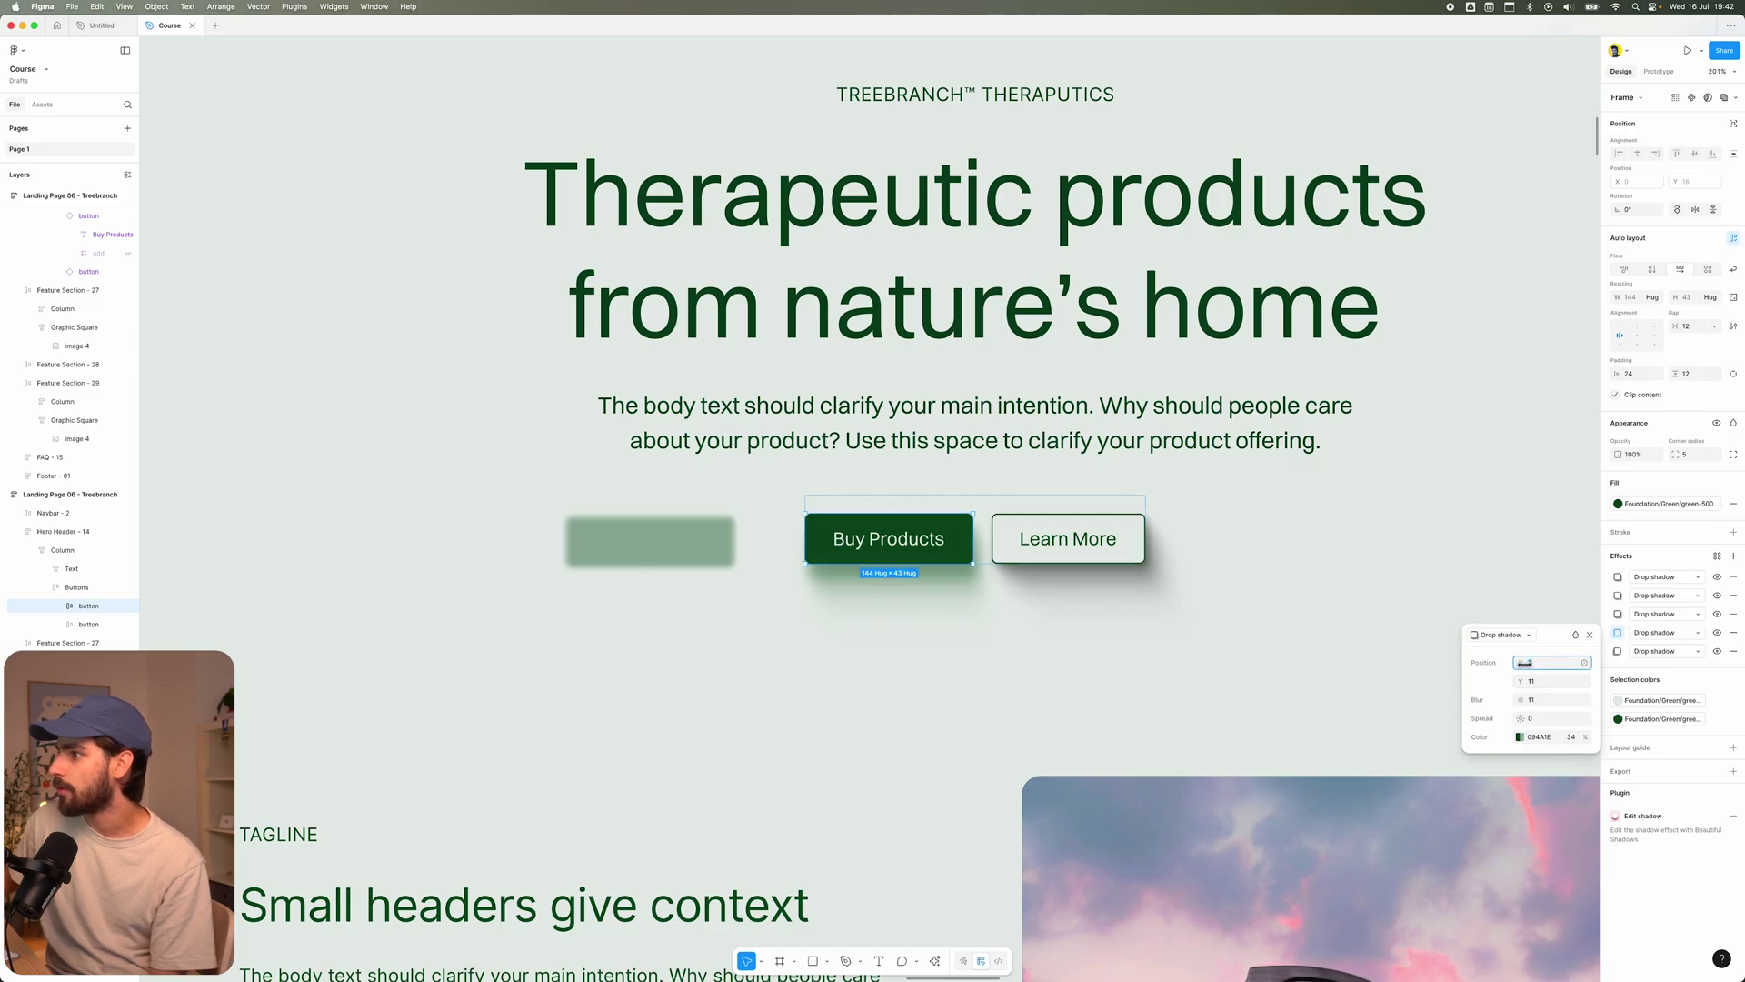
key(ctrl+z)
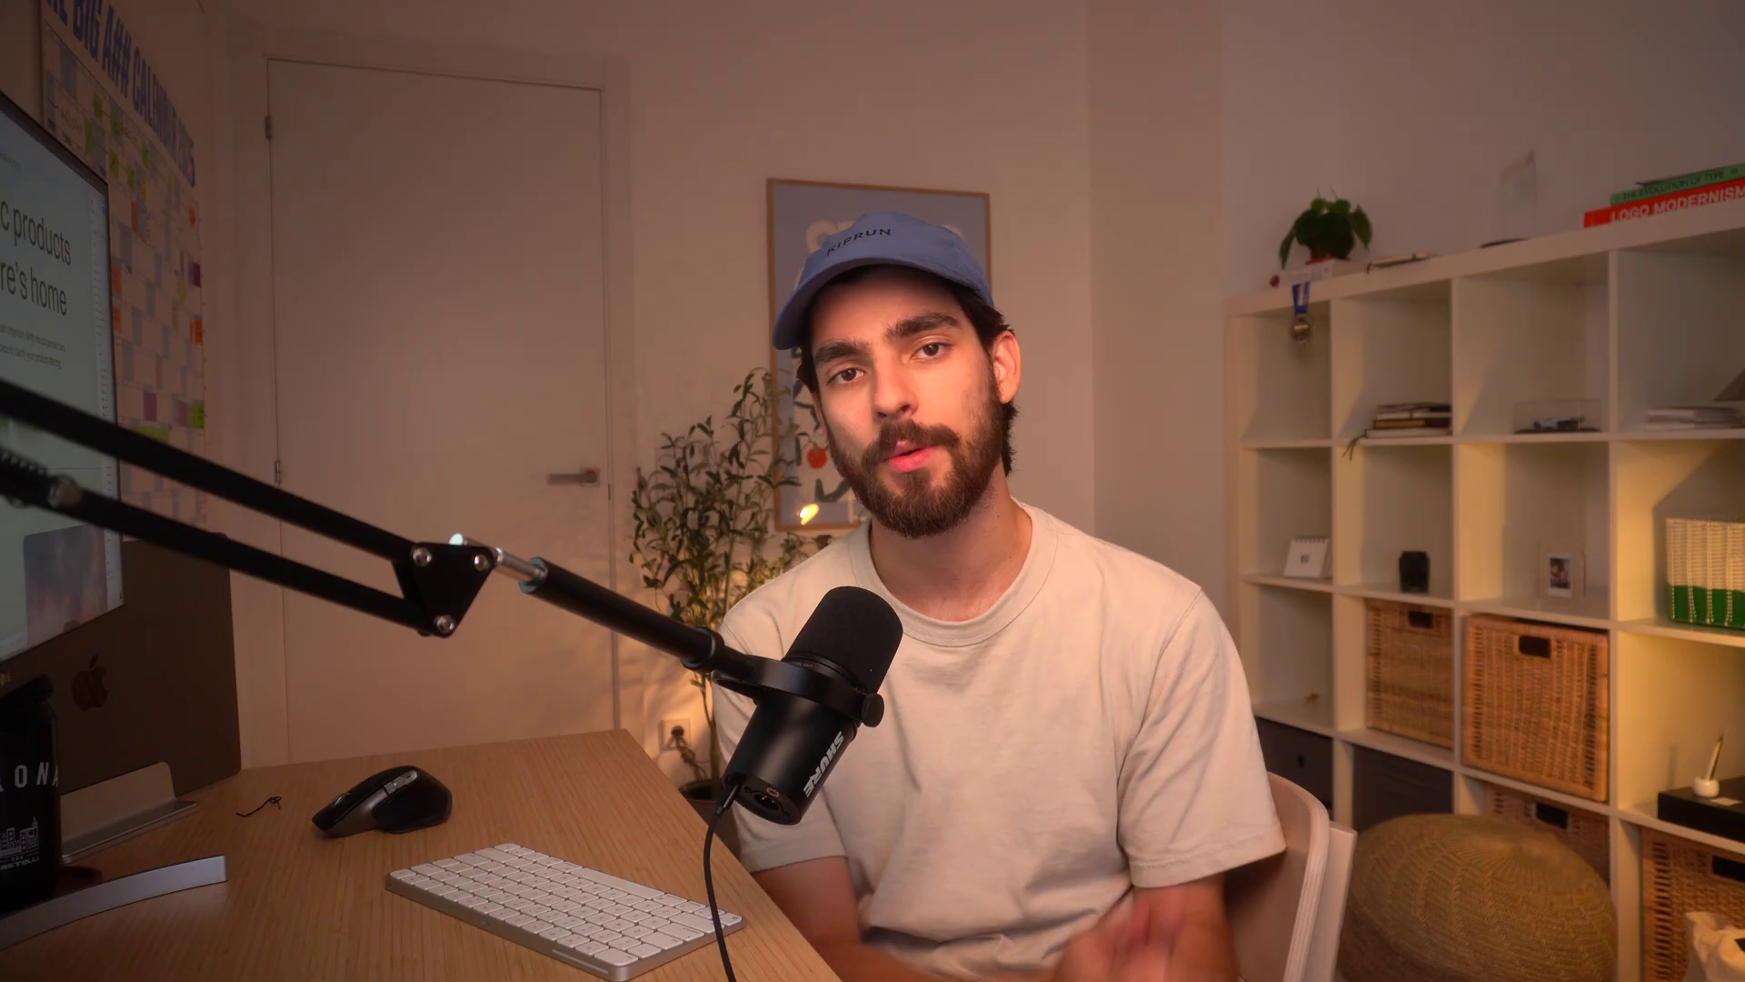